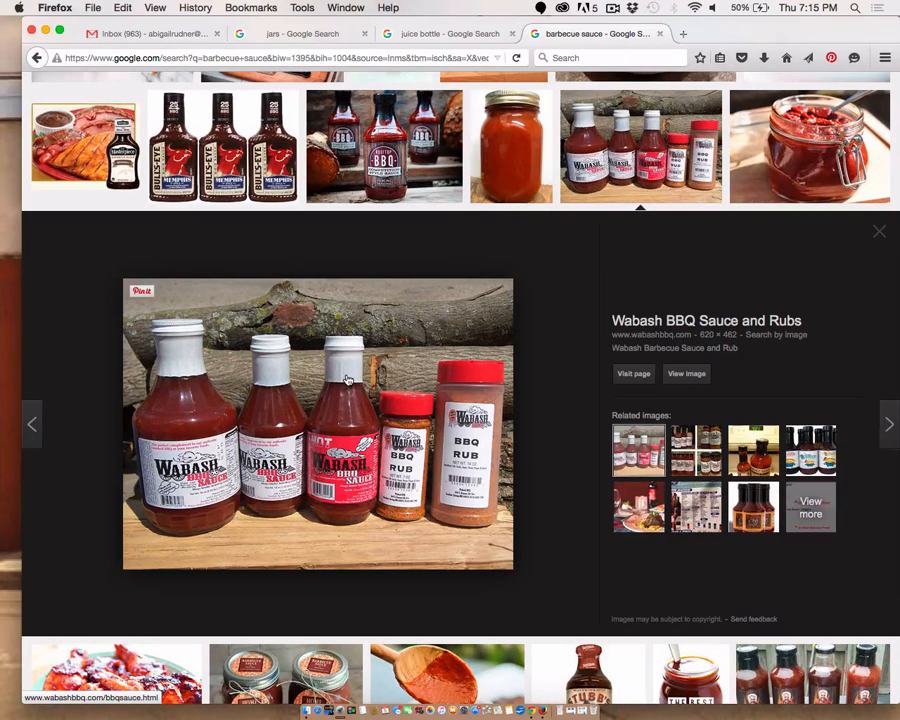
Preview the Stubb's Original Bar-B-Q sauce bottle picture from the barbecue sauce image results
scroll(347, 380, down, 5)
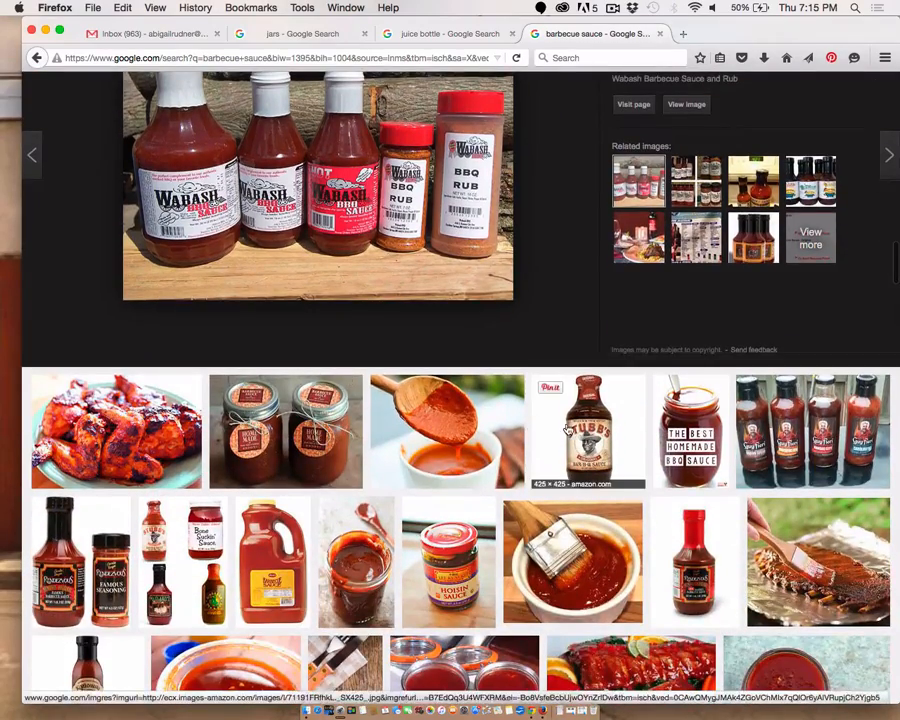
click(567, 430)
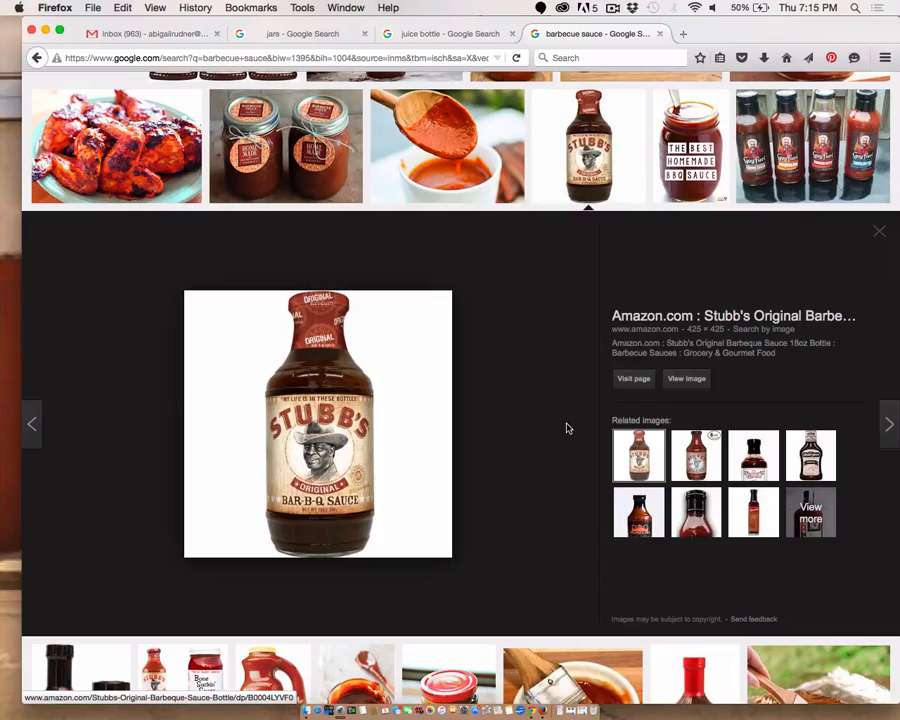
scroll(567, 429, down, 3)
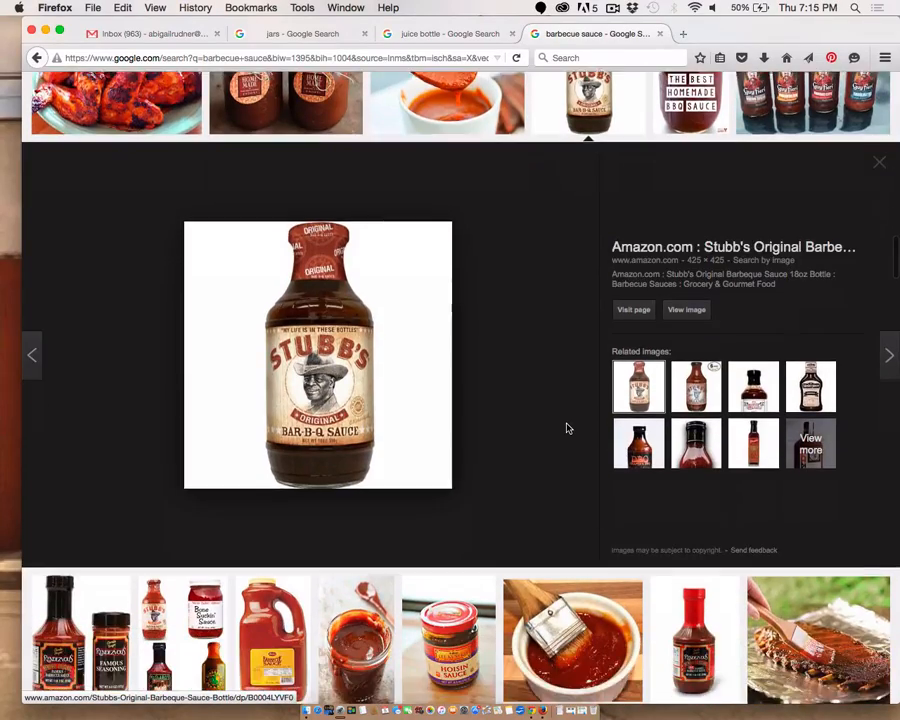
Preview the picture of the three BBQ Fight Club sauce bottles from earlier in the image results
scroll(567, 429, up, 10)
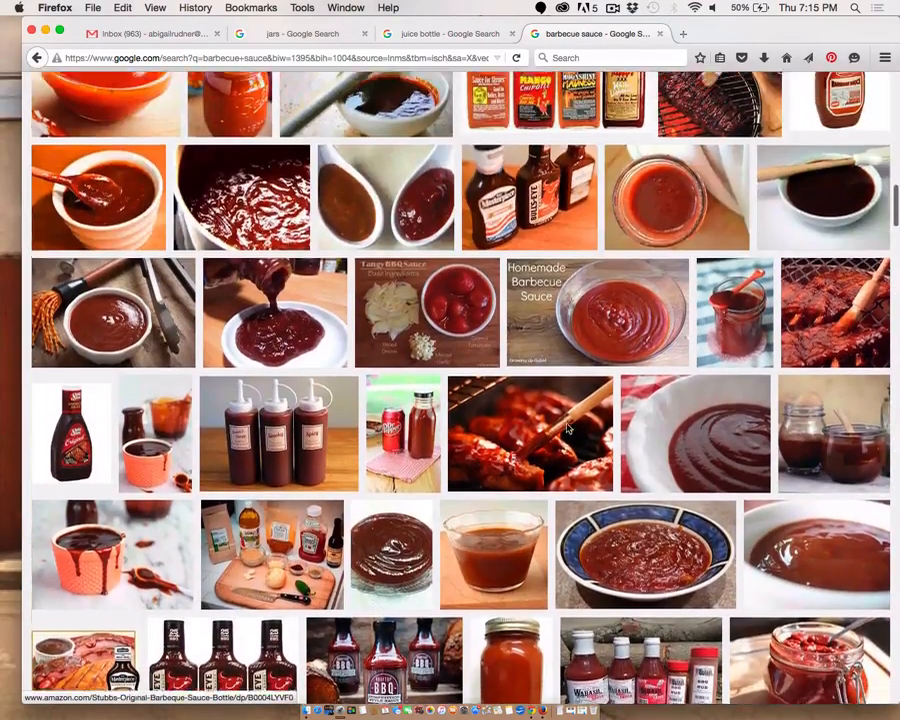
scroll(567, 429, up, 2)
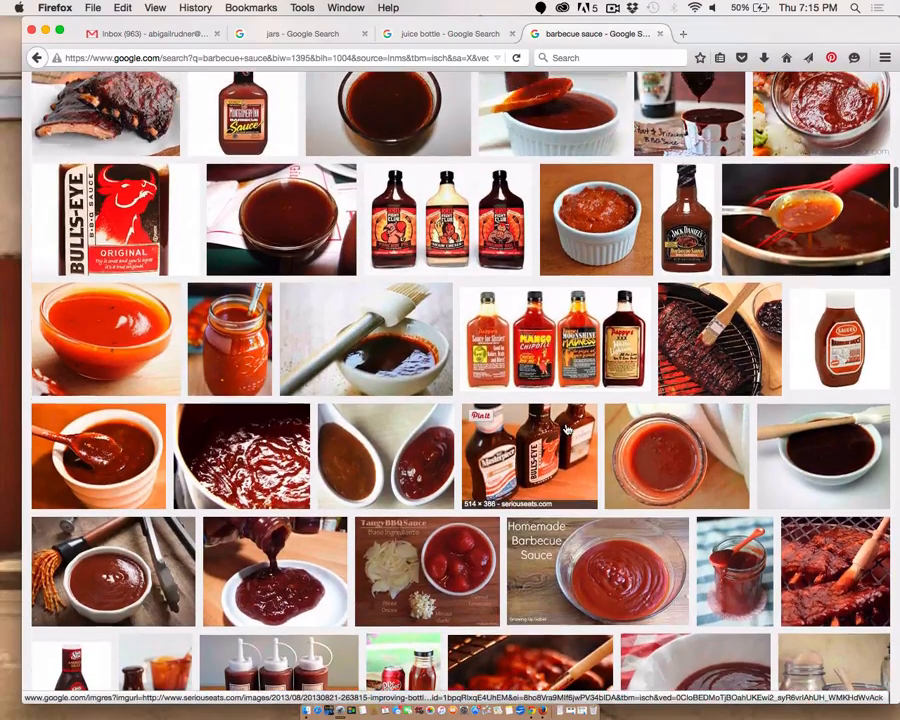
click(472, 254)
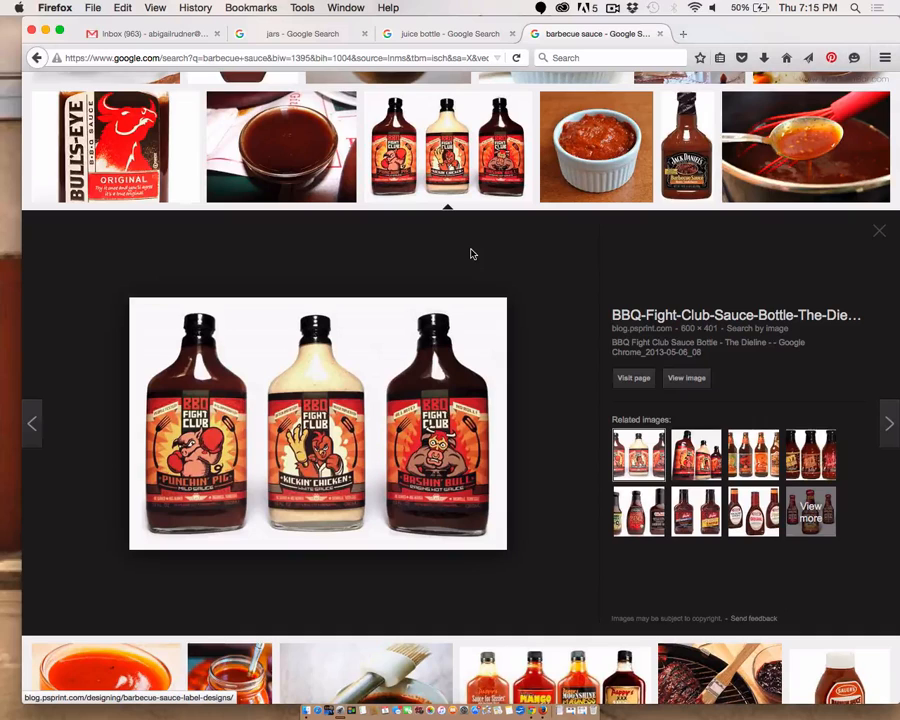
scroll(472, 254, up, 1)
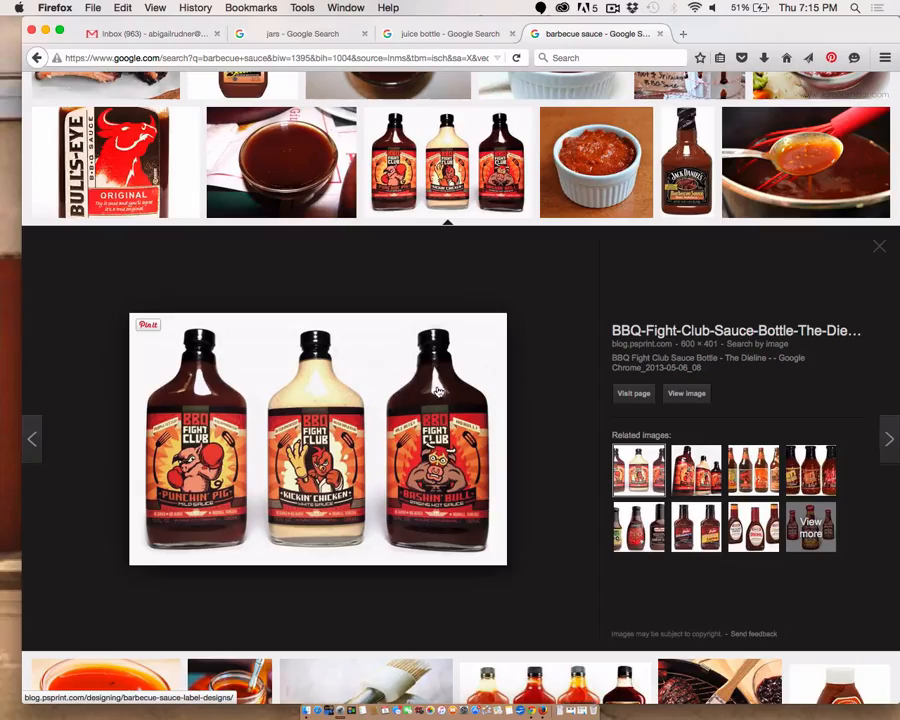
Look through the barbecue sauce image results for a suitable picture of a labeled glass bottle
scroll(437, 390, up, 5)
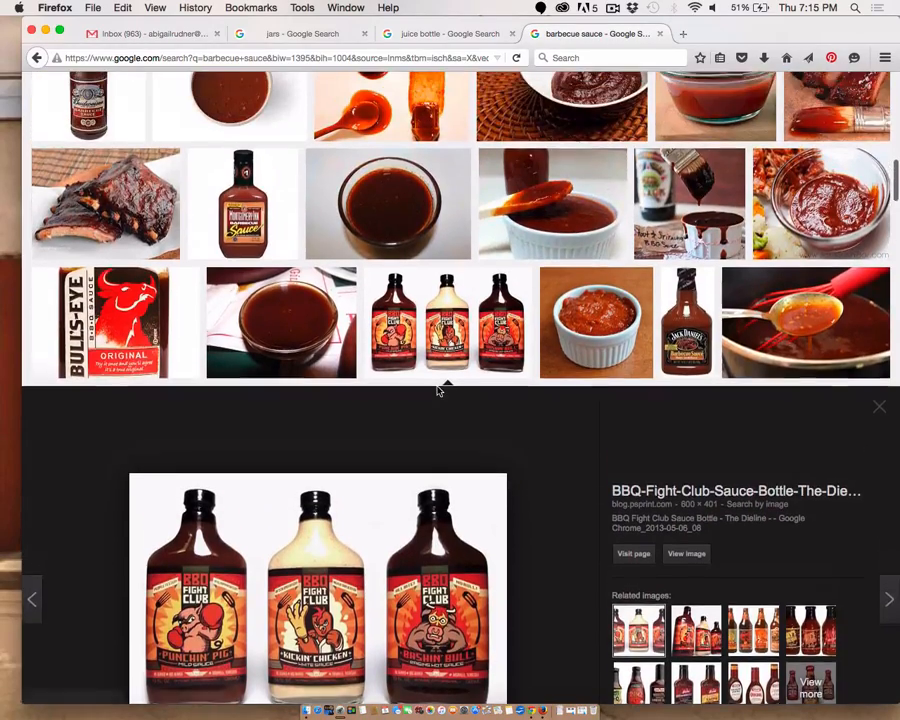
scroll(437, 390, up, 10)
scroll(437, 358, up, 6)
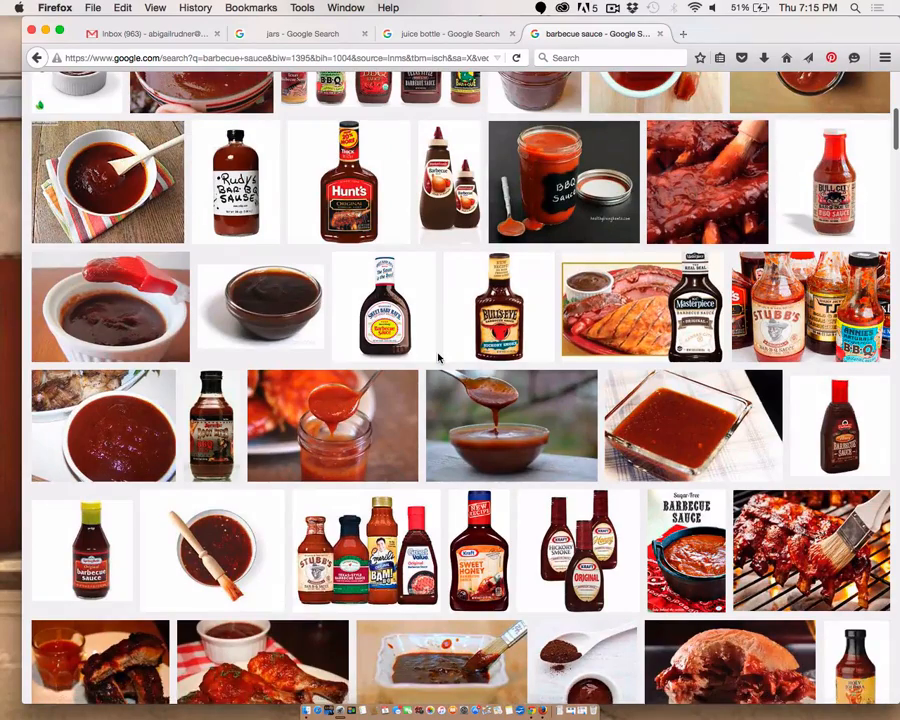
scroll(437, 357, up, 3)
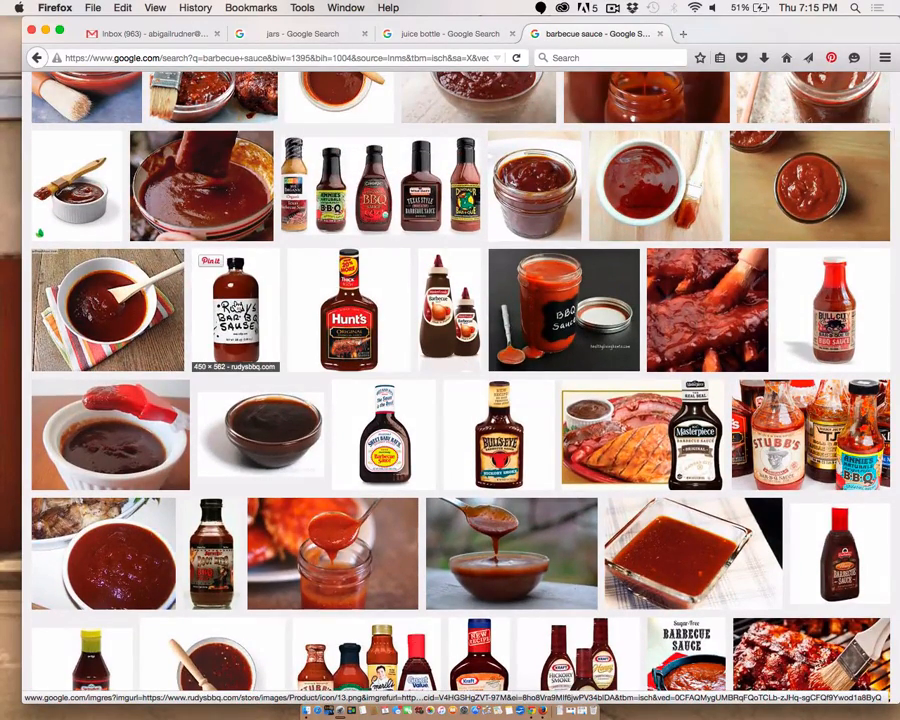
scroll(237, 307, up, 6)
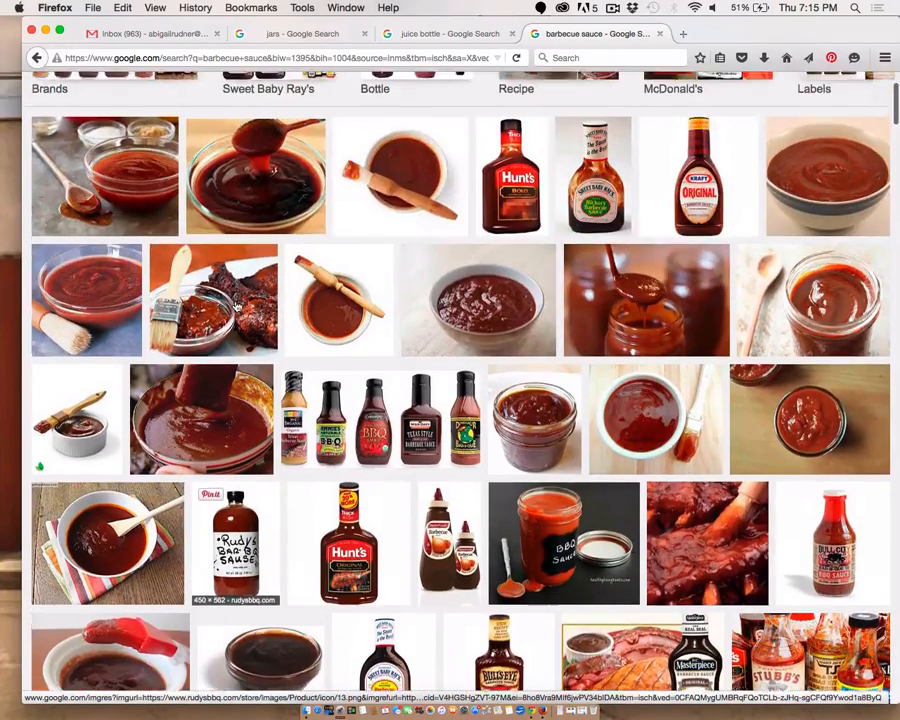
scroll(237, 307, up, 2)
scroll(237, 307, down, 12)
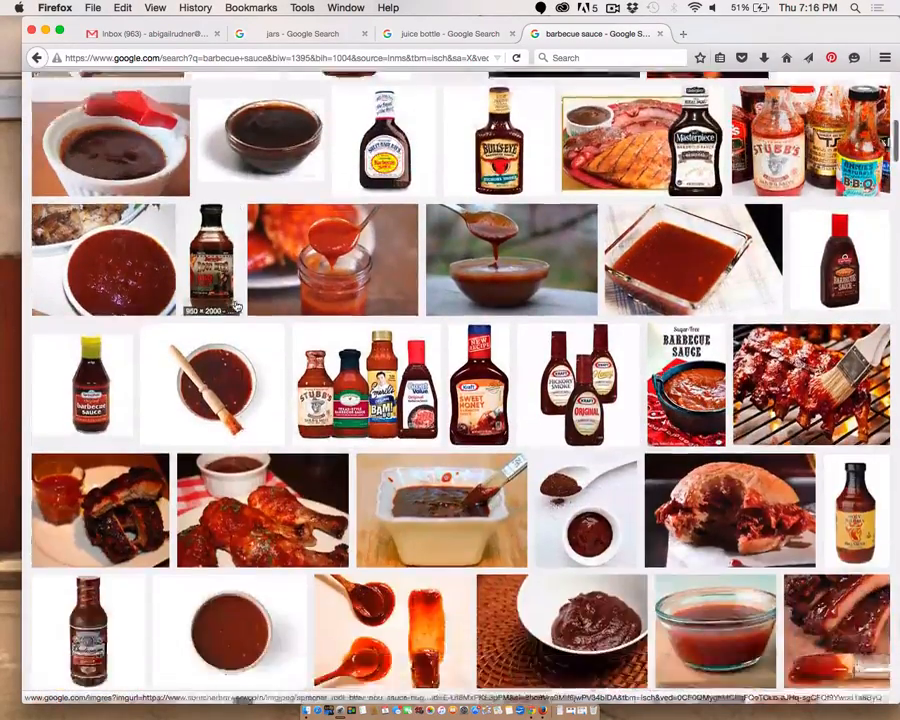
click(237, 307)
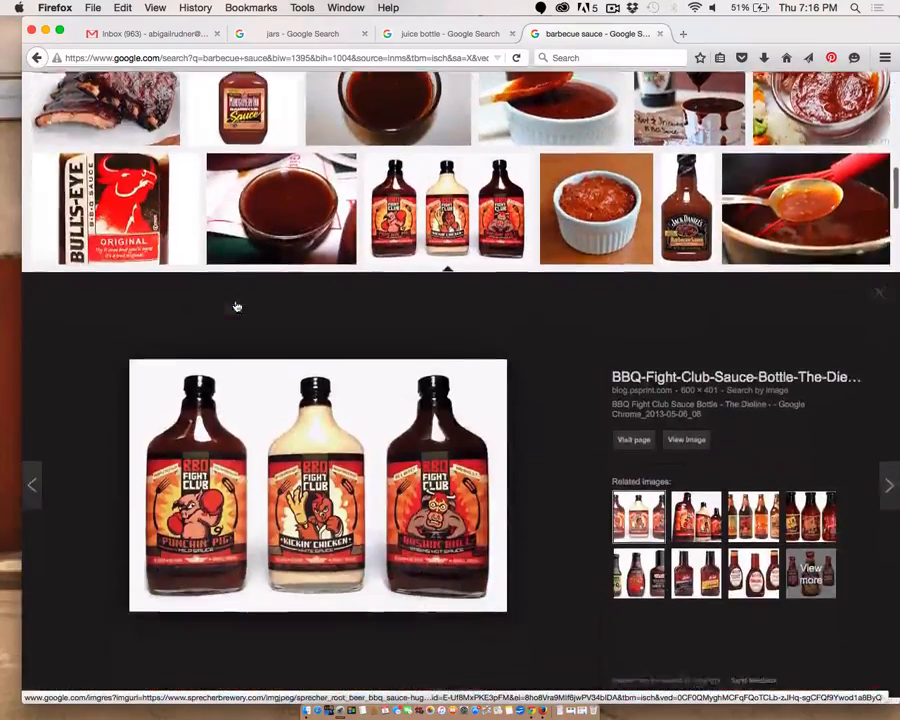
scroll(237, 307, down, 15)
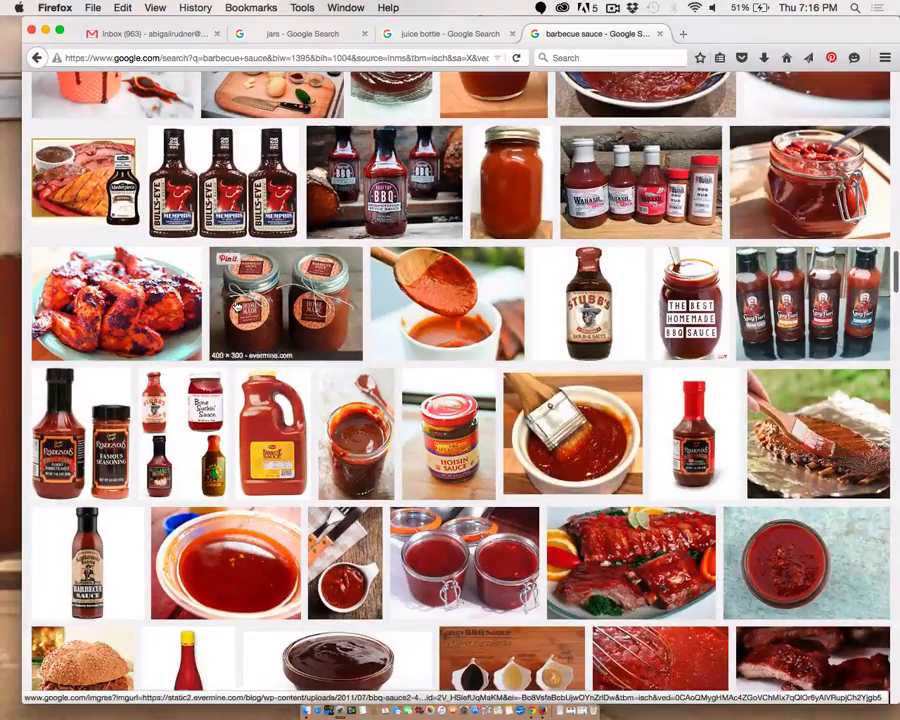
Preview the Rooftop BBQ Competition Style Sauce bottle picture and copy the image to the clipboard
click(358, 194)
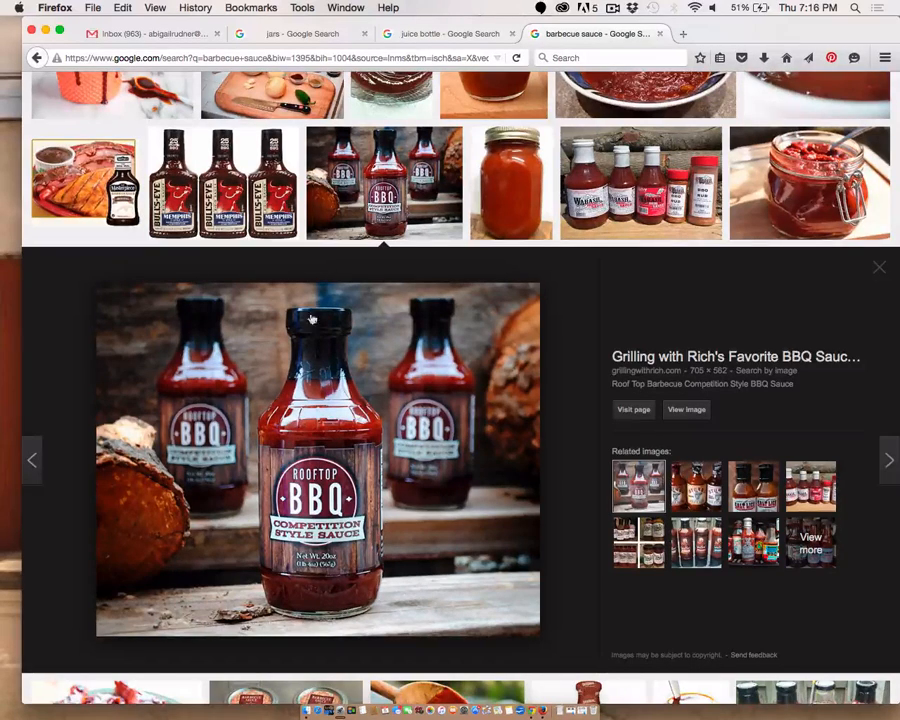
right_click(343, 378)
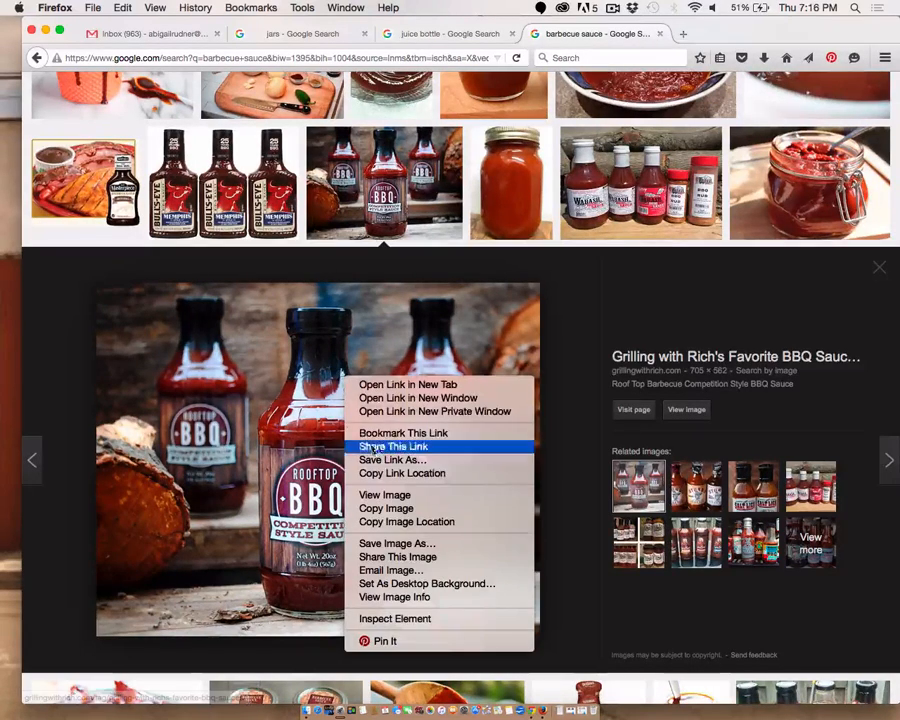
click(384, 509)
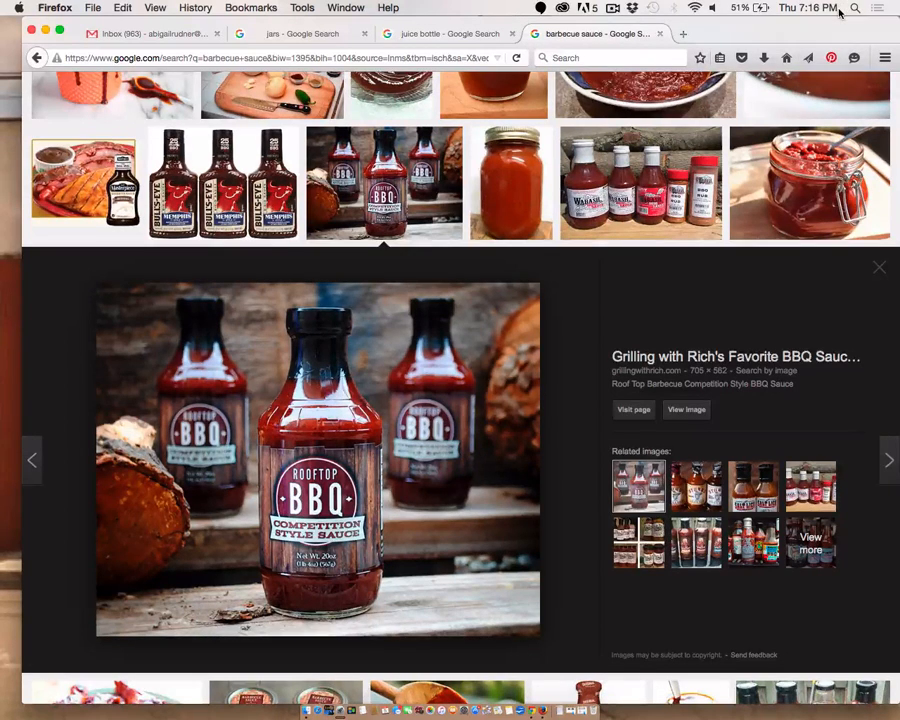
Search the computer for "photo" and launch Adobe Photoshop CC 2015
key(super+Tab)
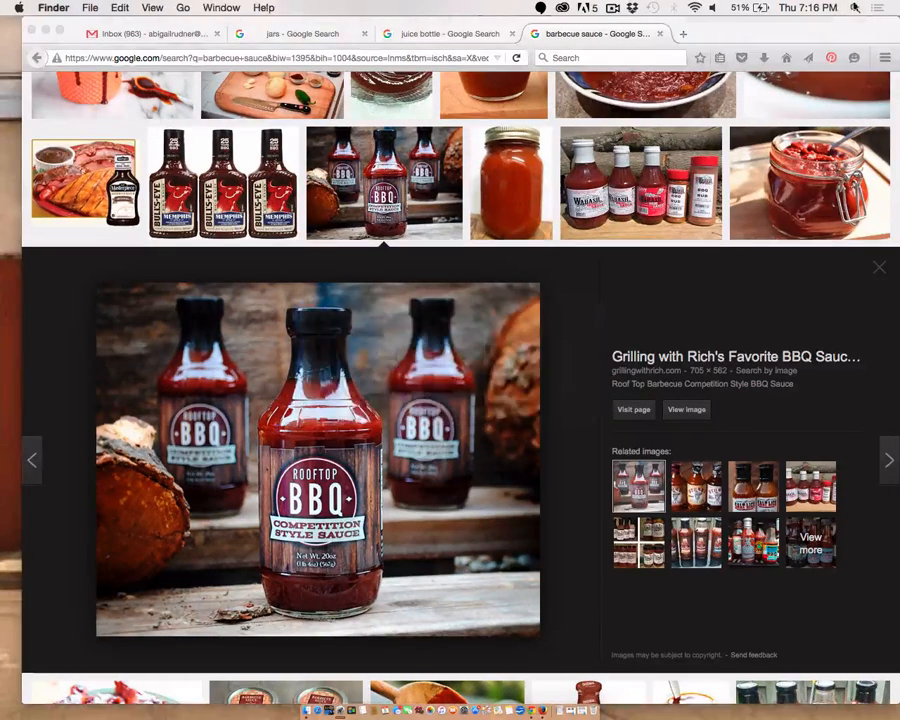
click(855, 8)
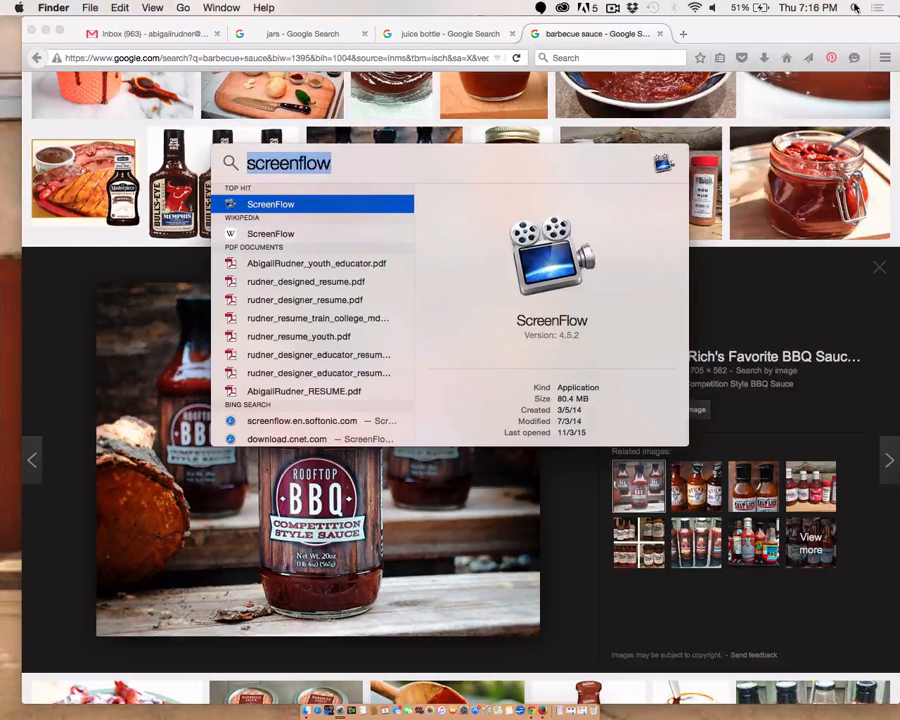
text(photo)
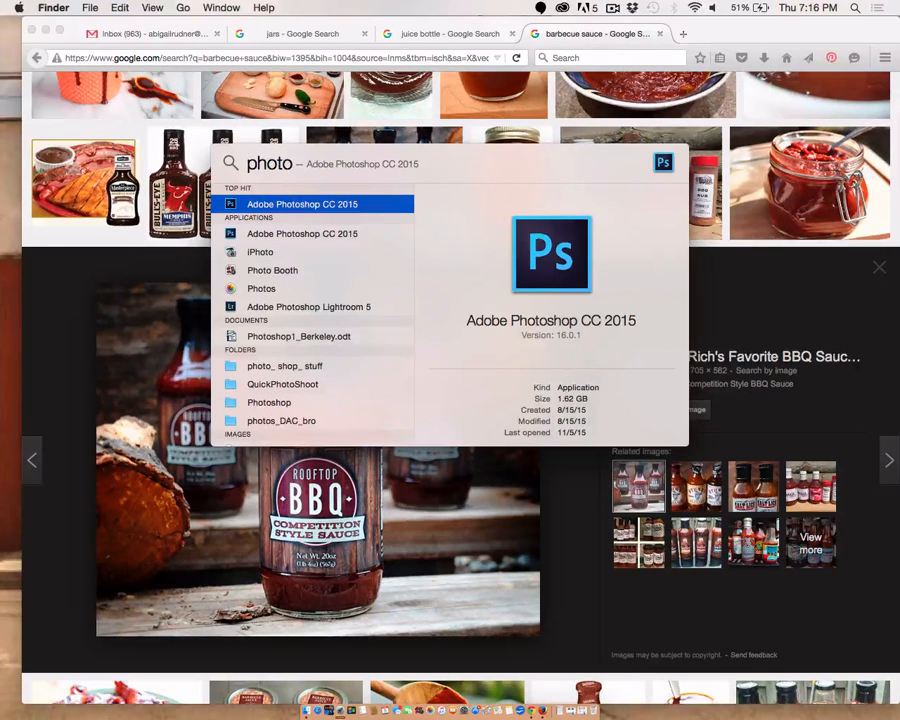
click(348, 207)
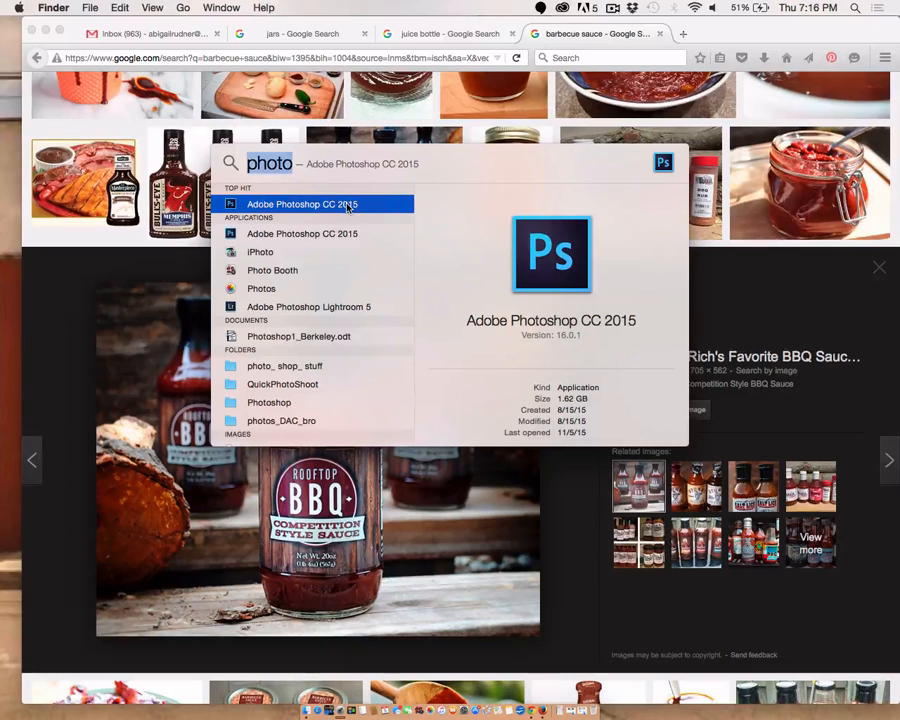
double_click(304, 208)
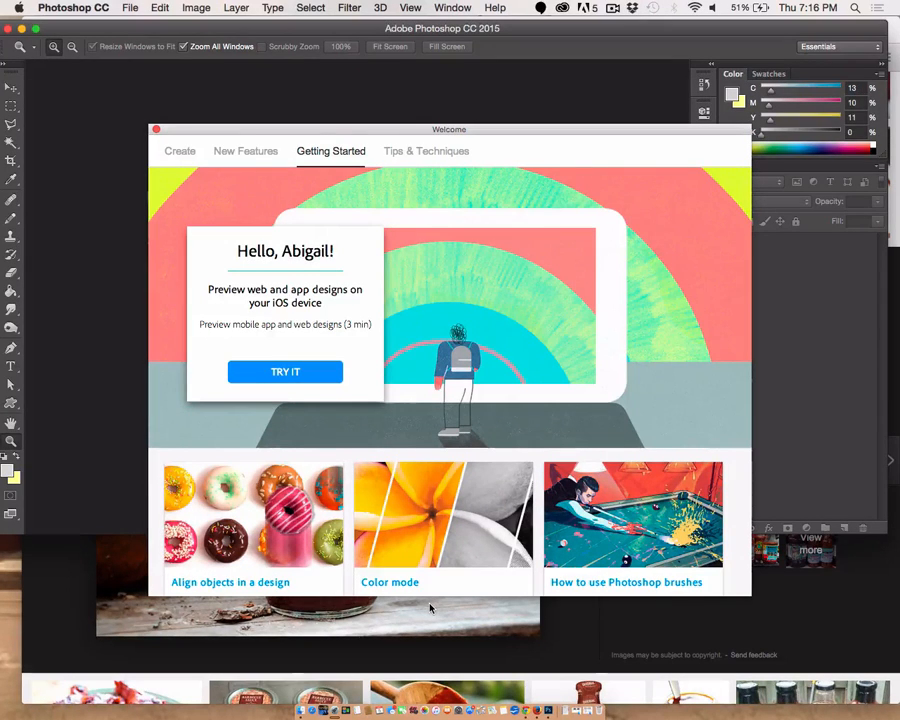
Create a transparent 705 × 562 pixel RGB document at 72 pixels/inch from the Clipboard preset and paste the copied bottle image
click(129, 8)
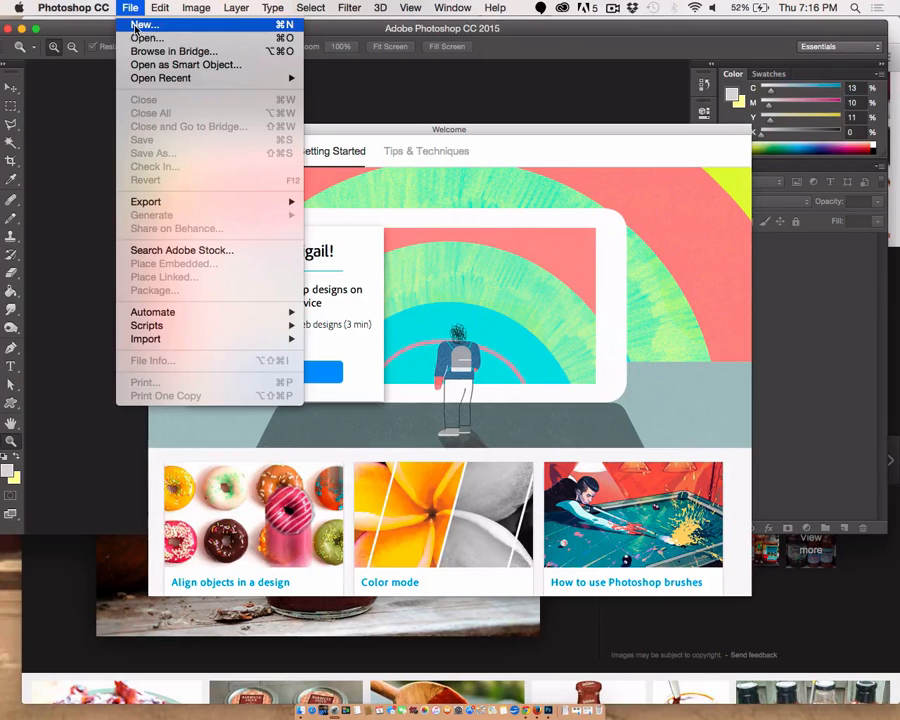
click(140, 25)
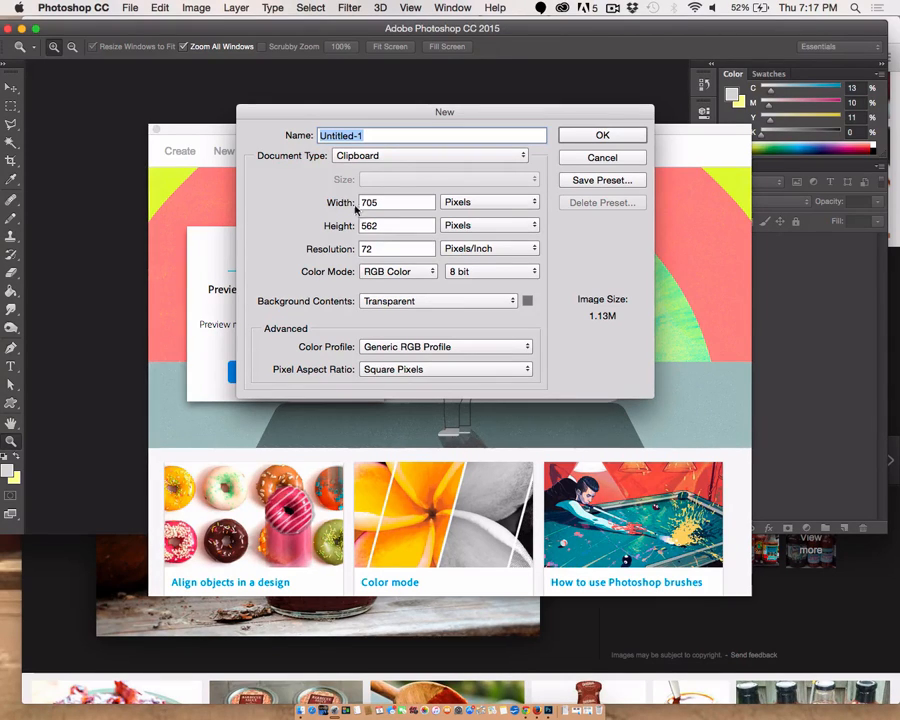
click(623, 136)
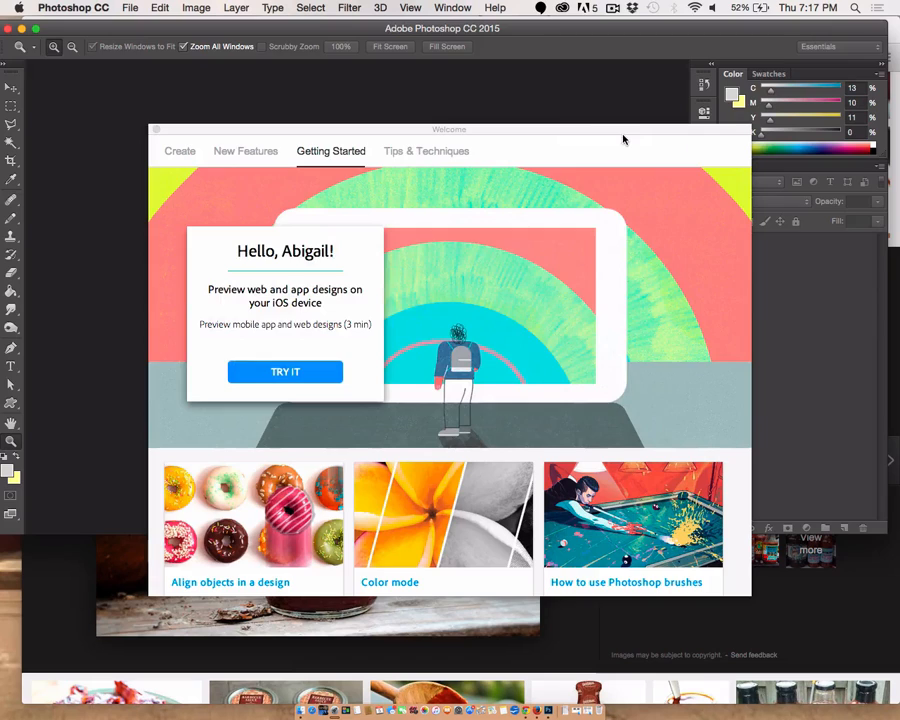
key(super+v)
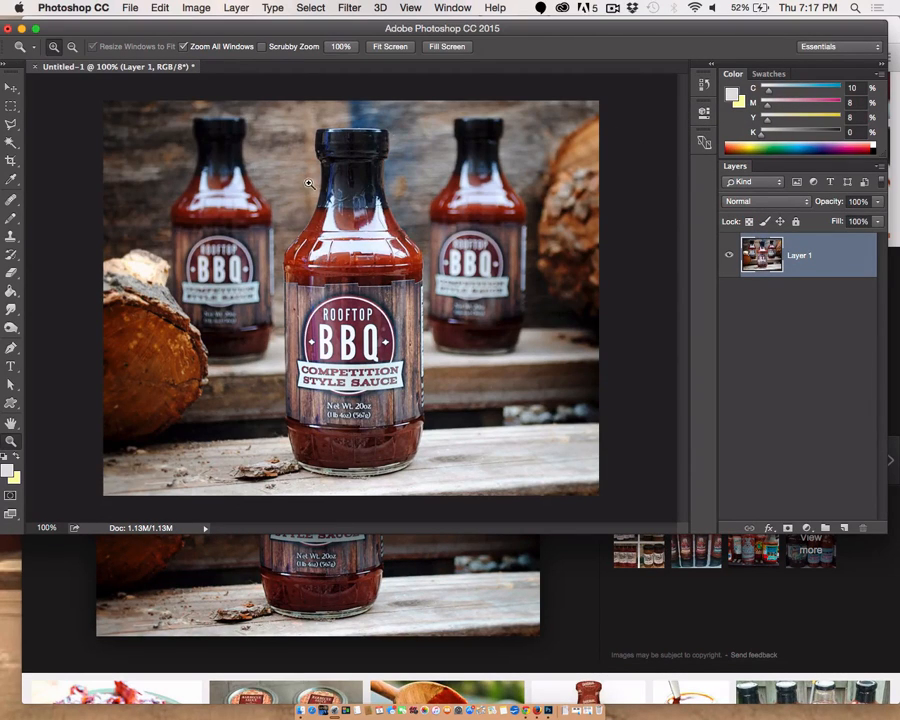
Enlarge the application window and reposition it so the panels fit on the screen
drag(877, 524, 896, 592)
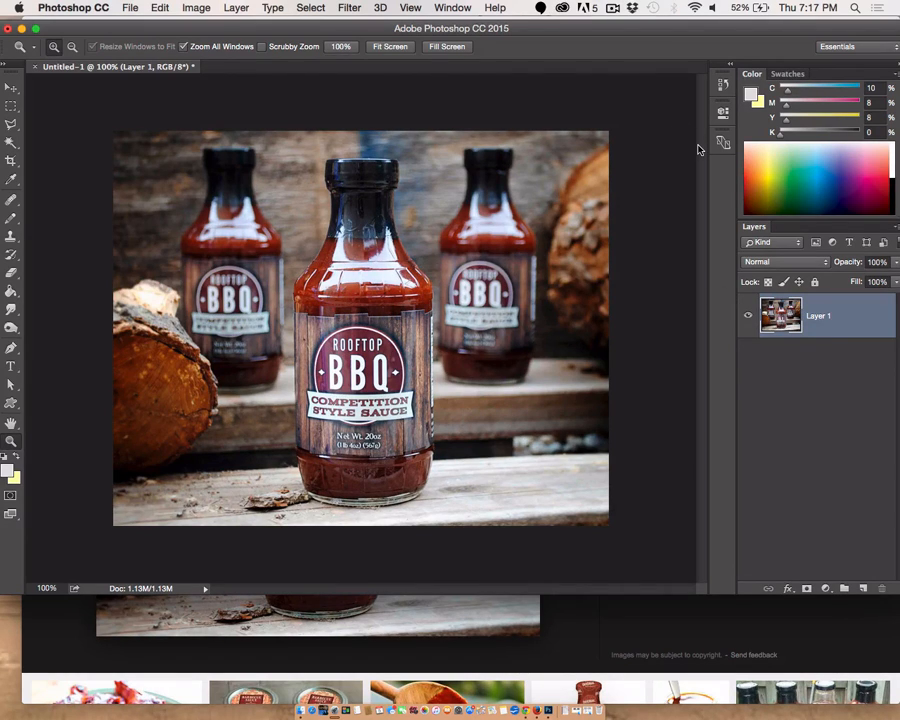
drag(551, 36, 530, 33)
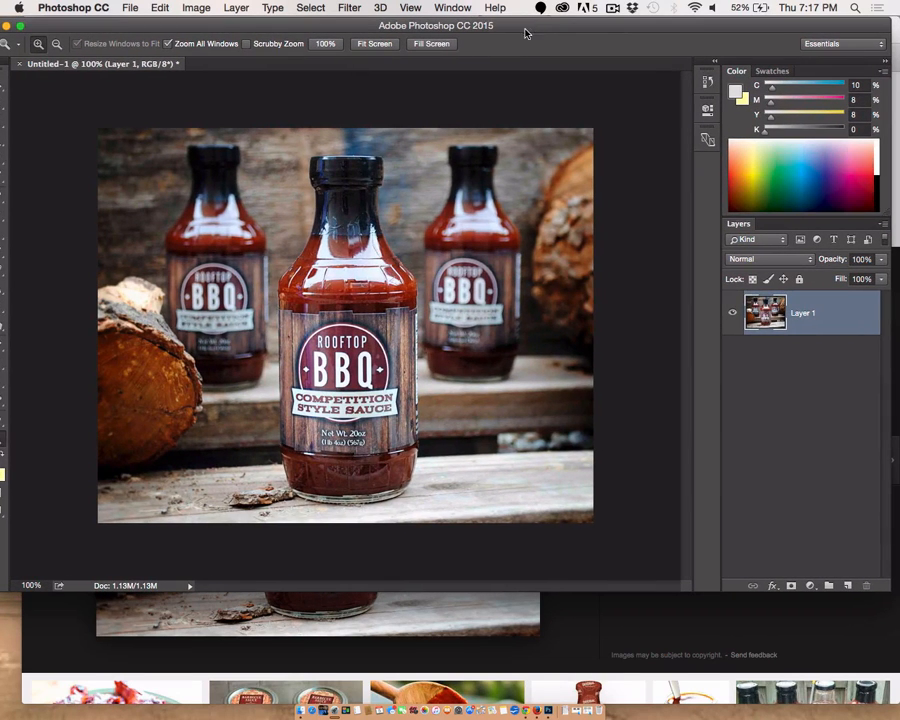
Save the document to the Desktop as jar.psd in Photoshop format with layers and Maximize Compatibility enabled
click(132, 8)
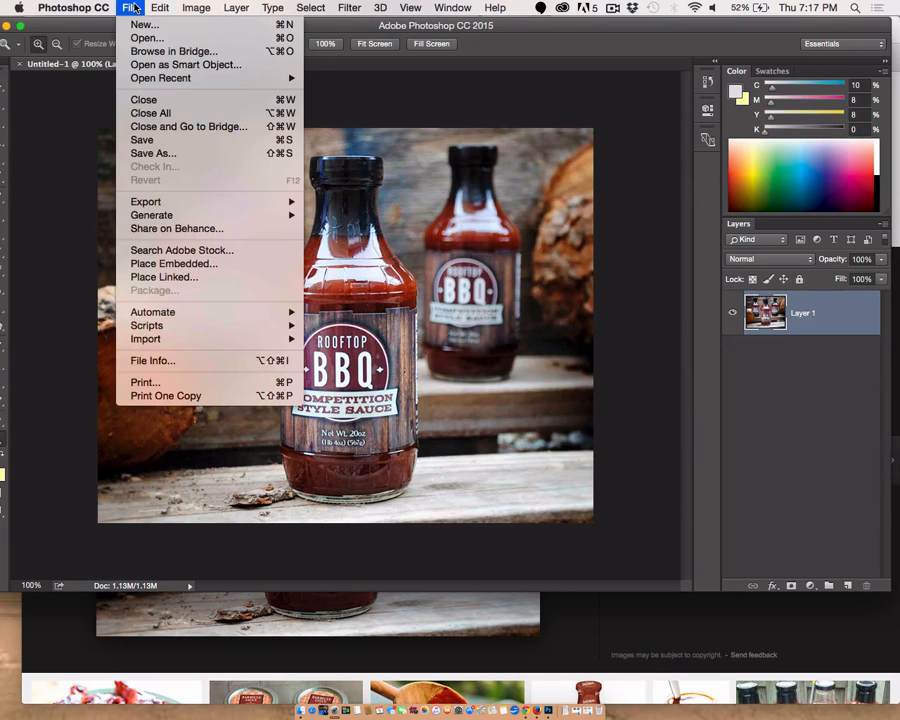
click(190, 153)
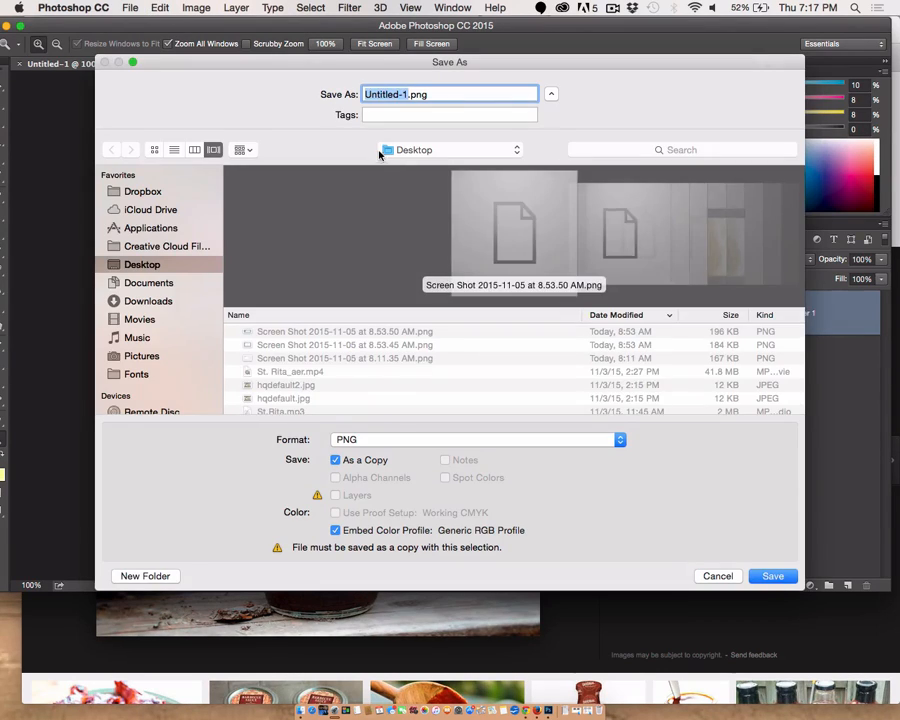
text(jar)
click(361, 447)
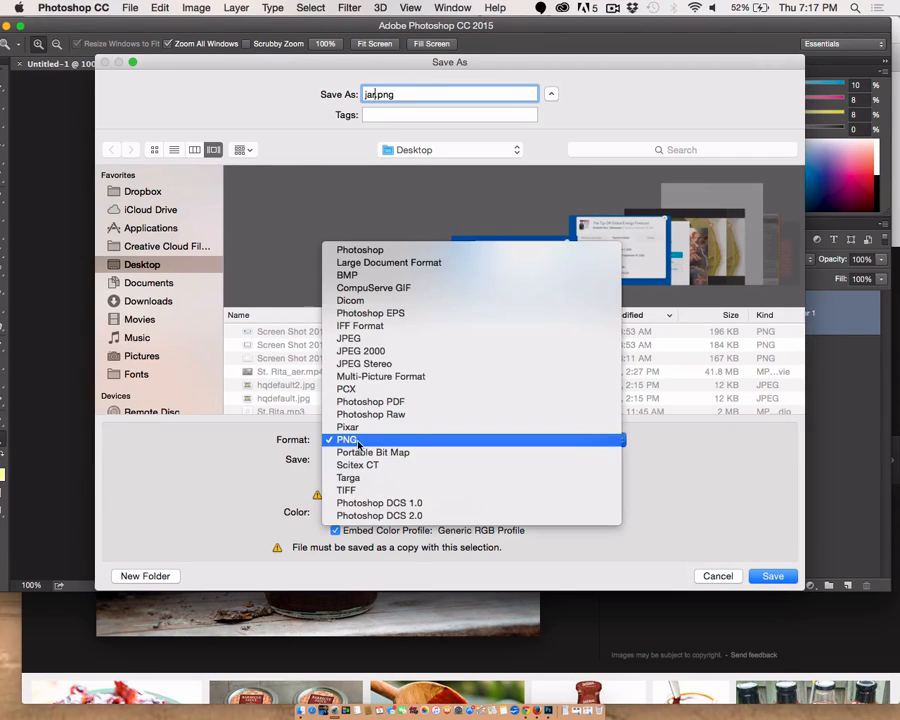
click(400, 248)
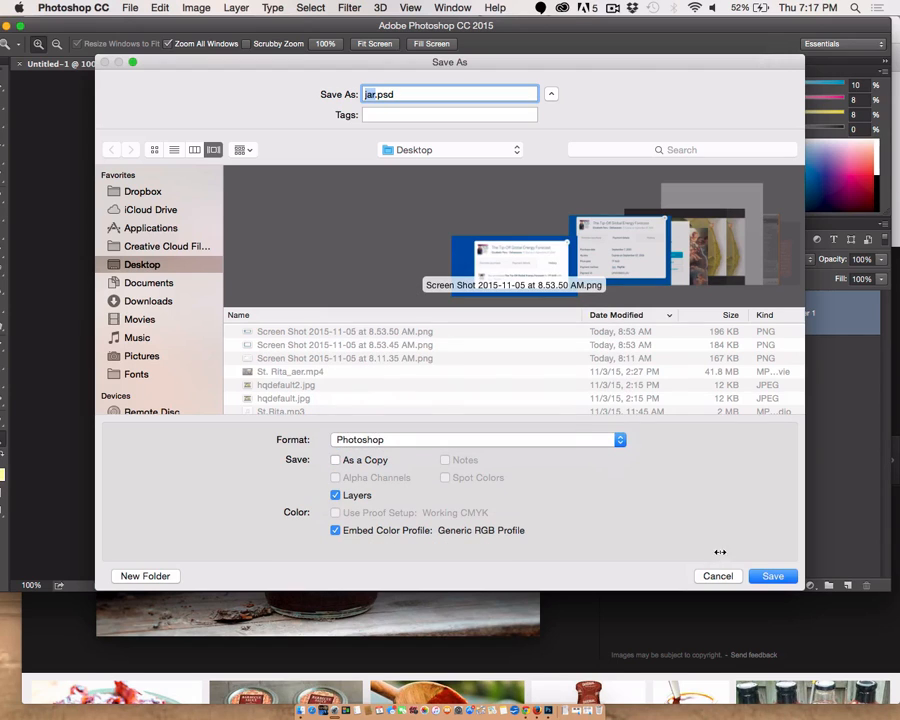
click(778, 583)
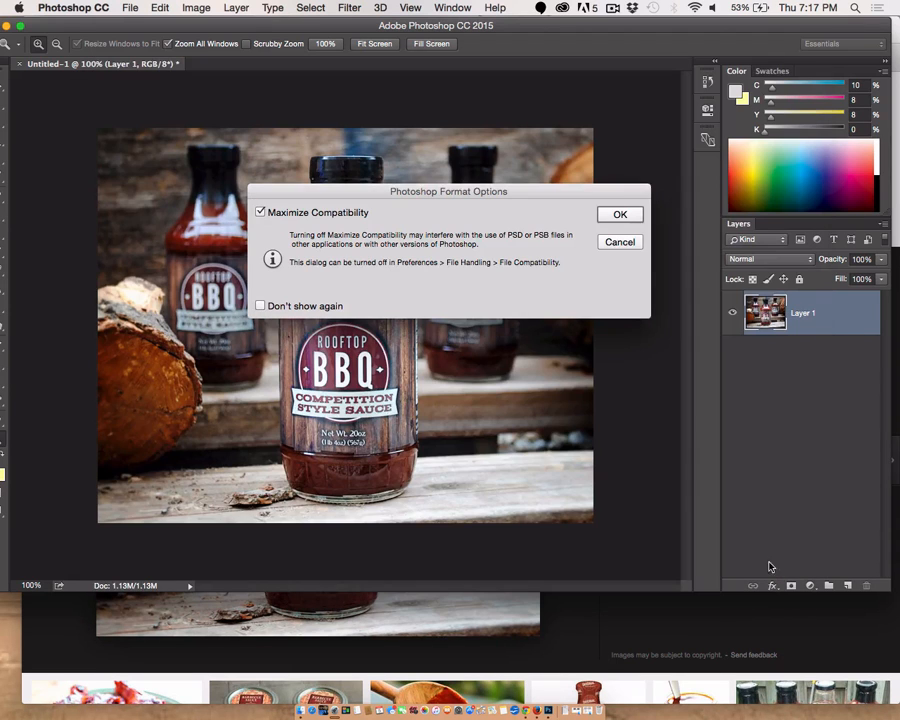
click(618, 218)
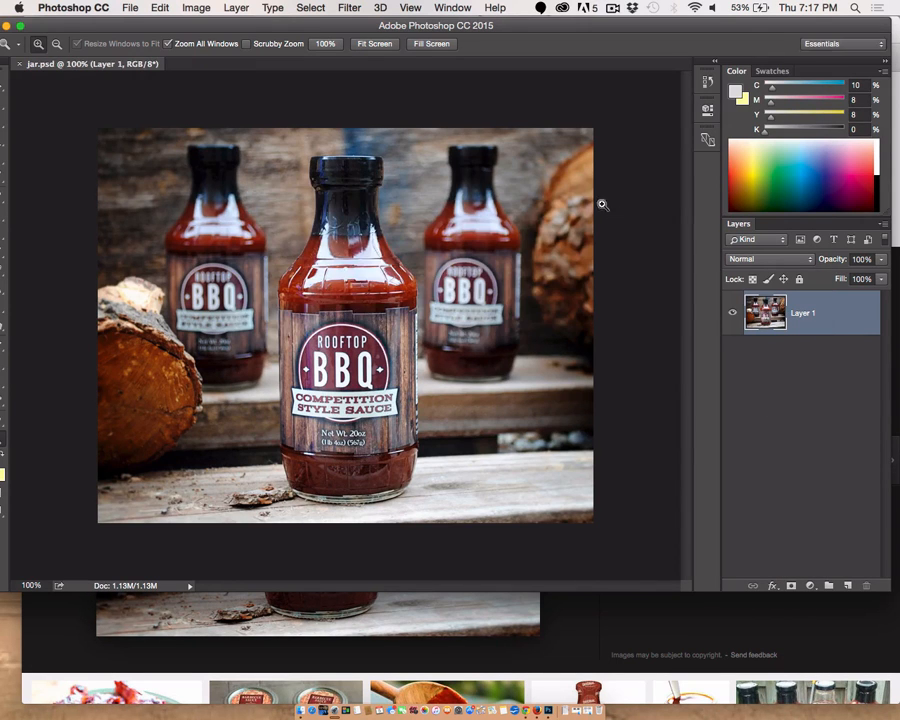
Show the History panel, lengthen it and detach it as a floating panel
click(448, 8)
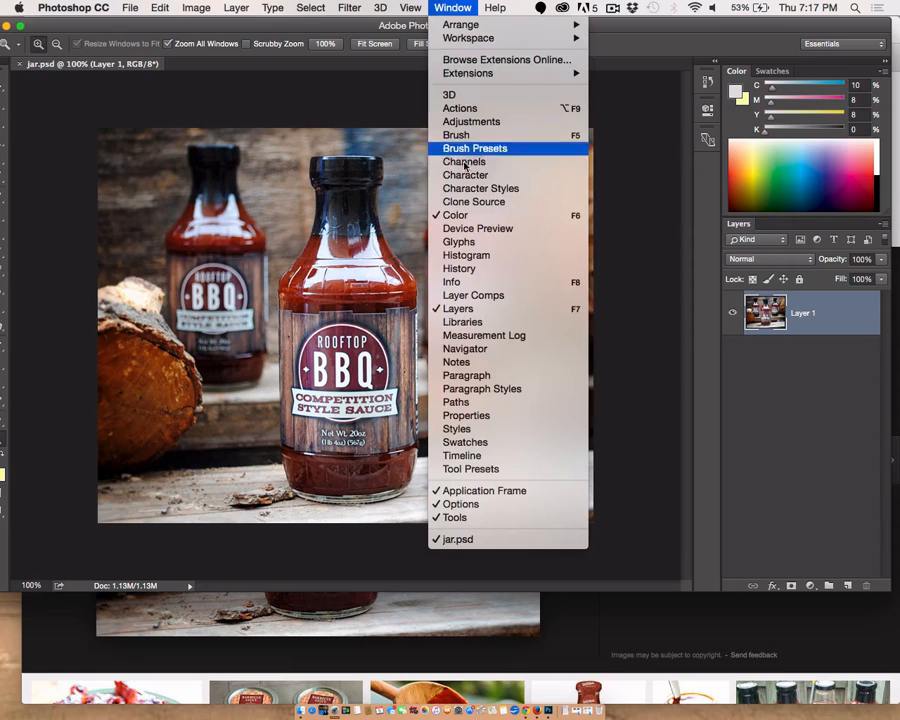
click(479, 270)
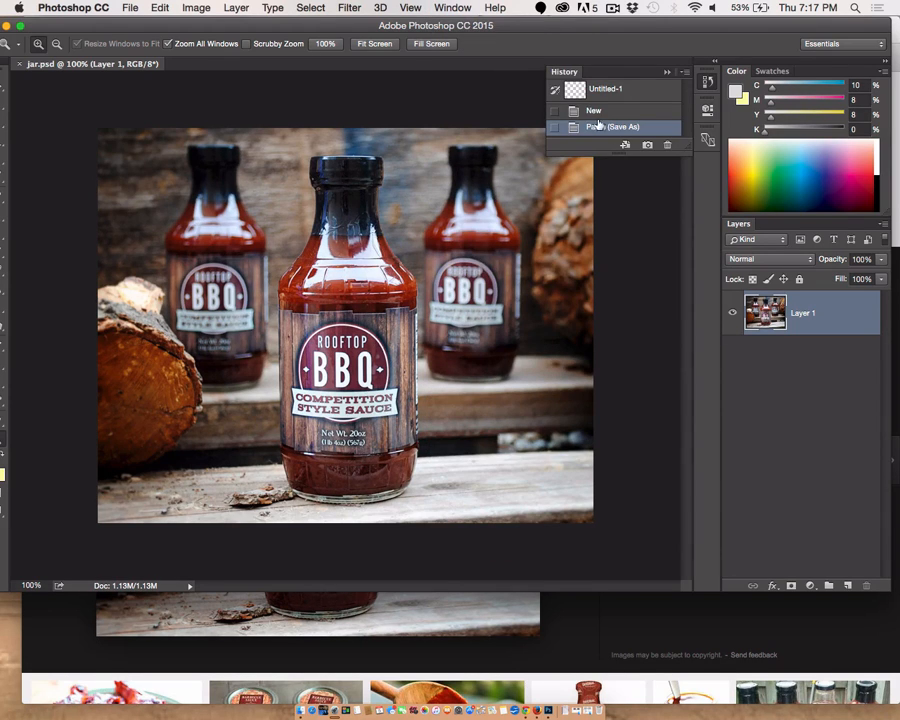
drag(687, 146, 687, 395)
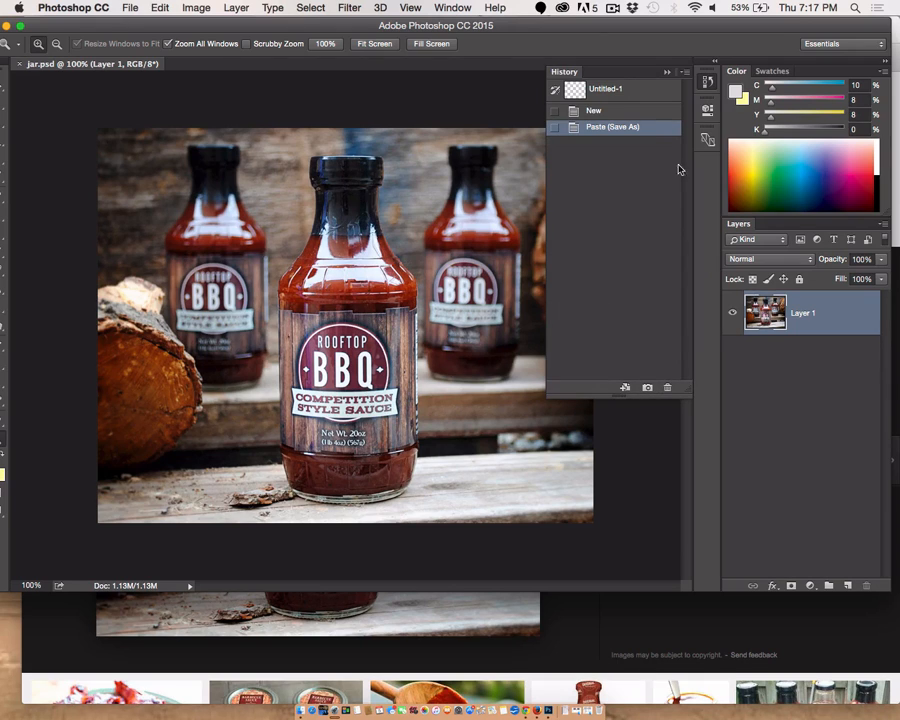
drag(570, 76, 676, 125)
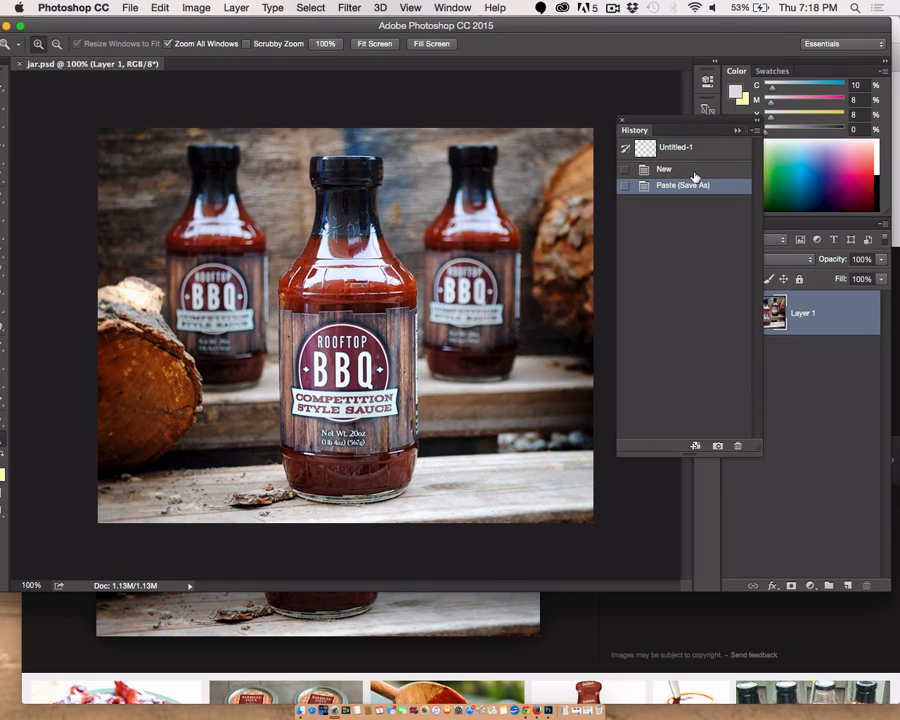
Take a history snapshot of the pasted image, and review the History Options without changing them
click(717, 446)
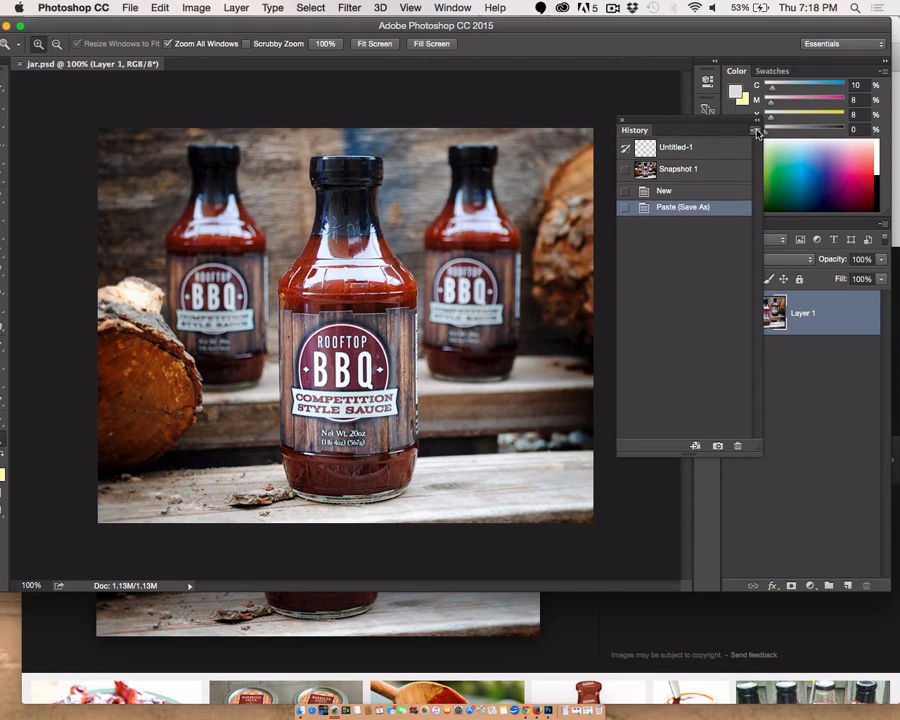
click(756, 131)
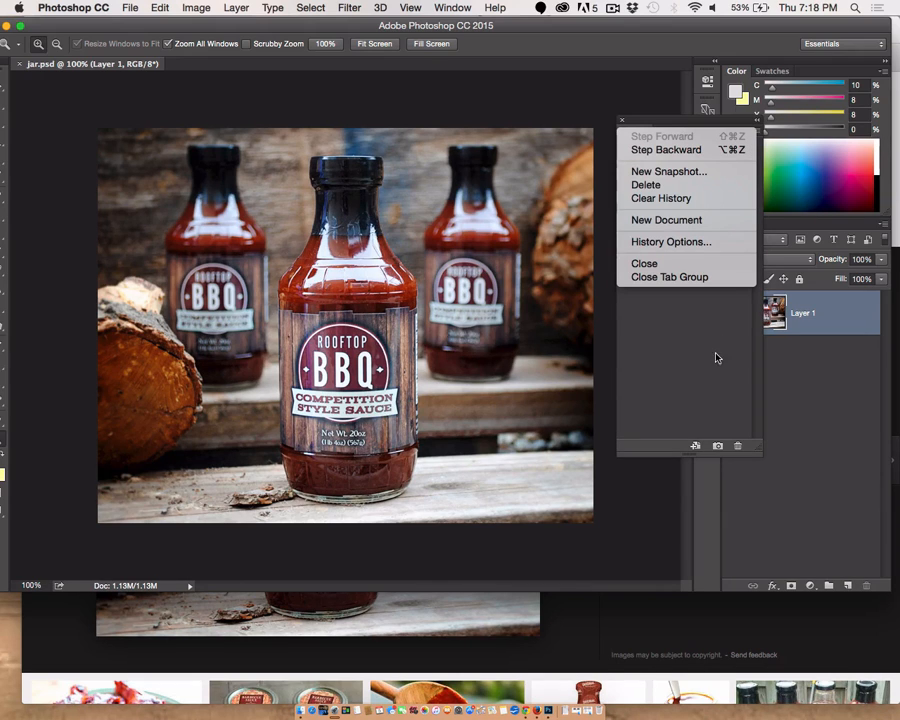
click(701, 243)
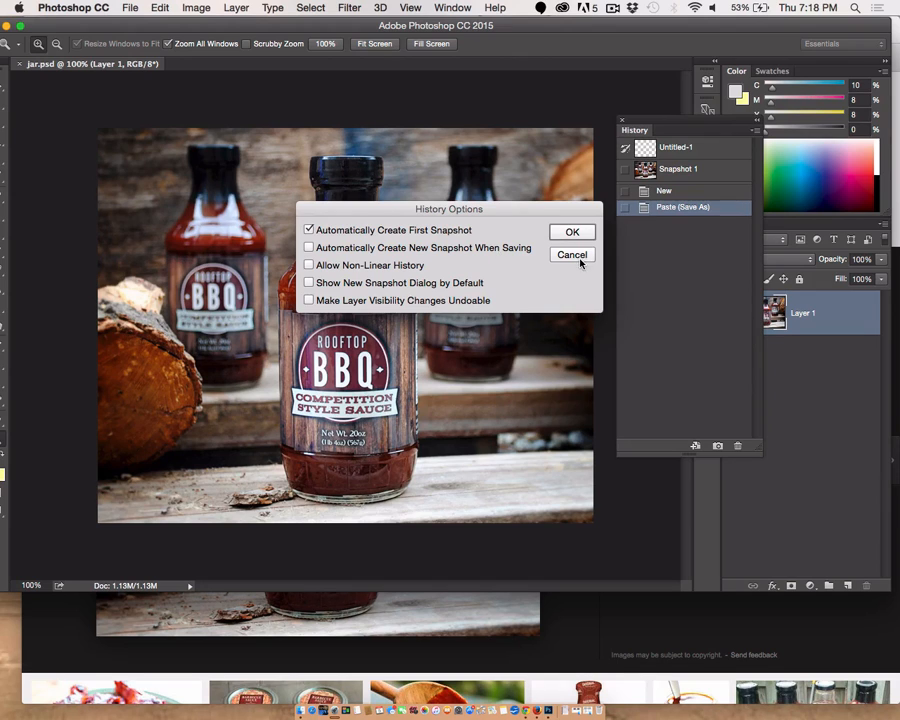
click(572, 255)
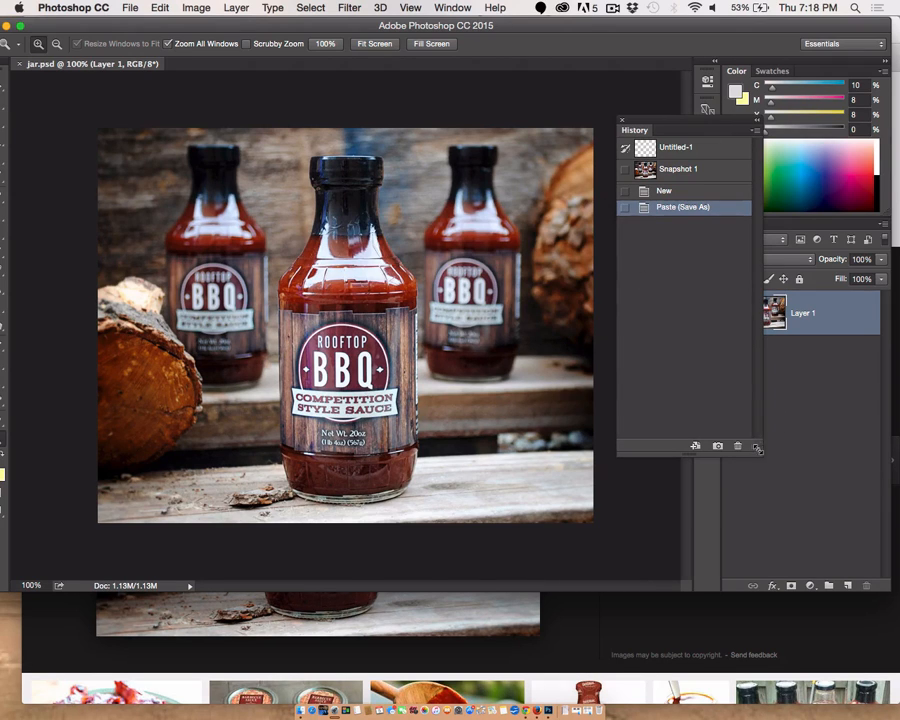
Enlarge the History panel and reposition it as a floating panel beside the bottle image
drag(757, 447, 818, 590)
click(819, 131)
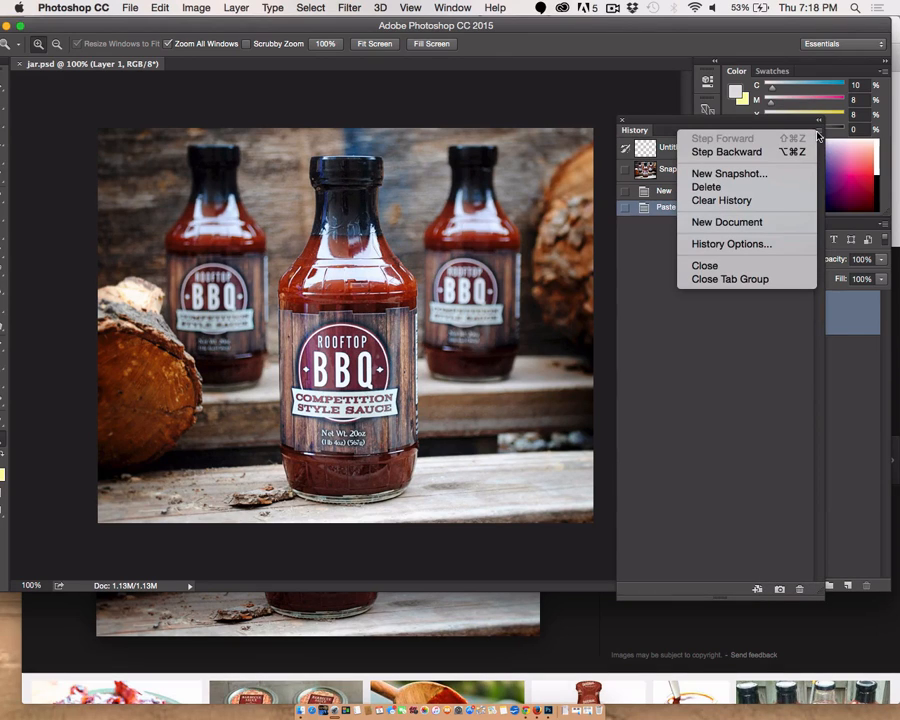
click(723, 393)
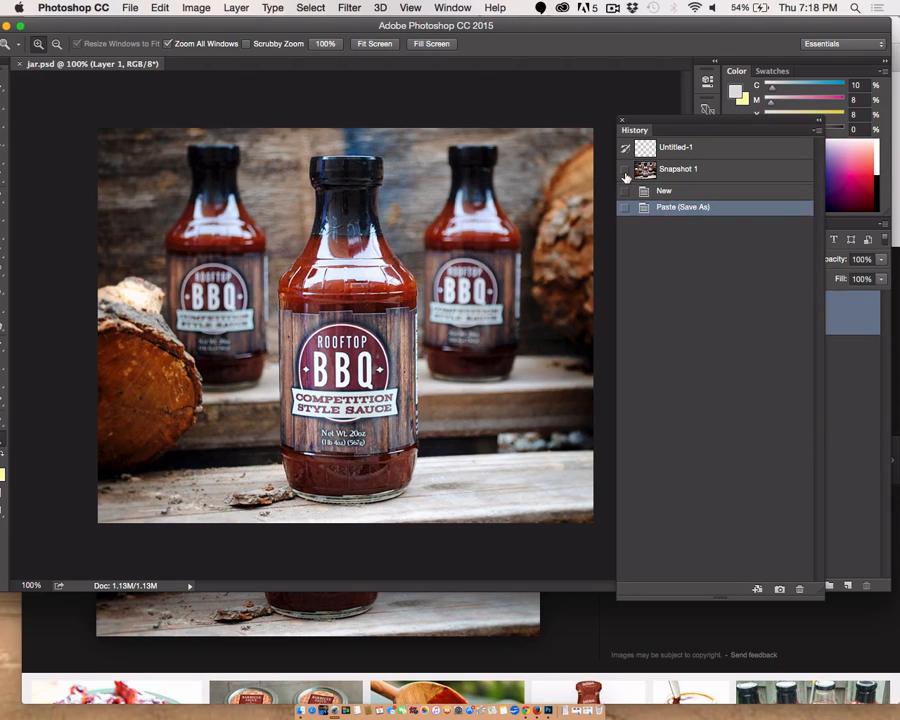
drag(679, 130, 684, 103)
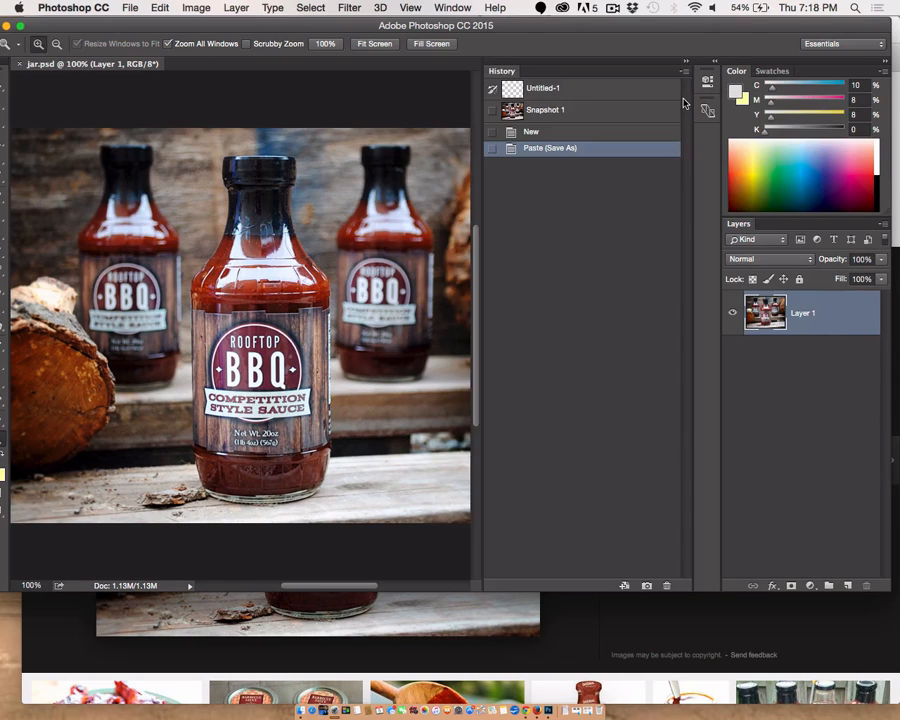
drag(500, 70, 604, 92)
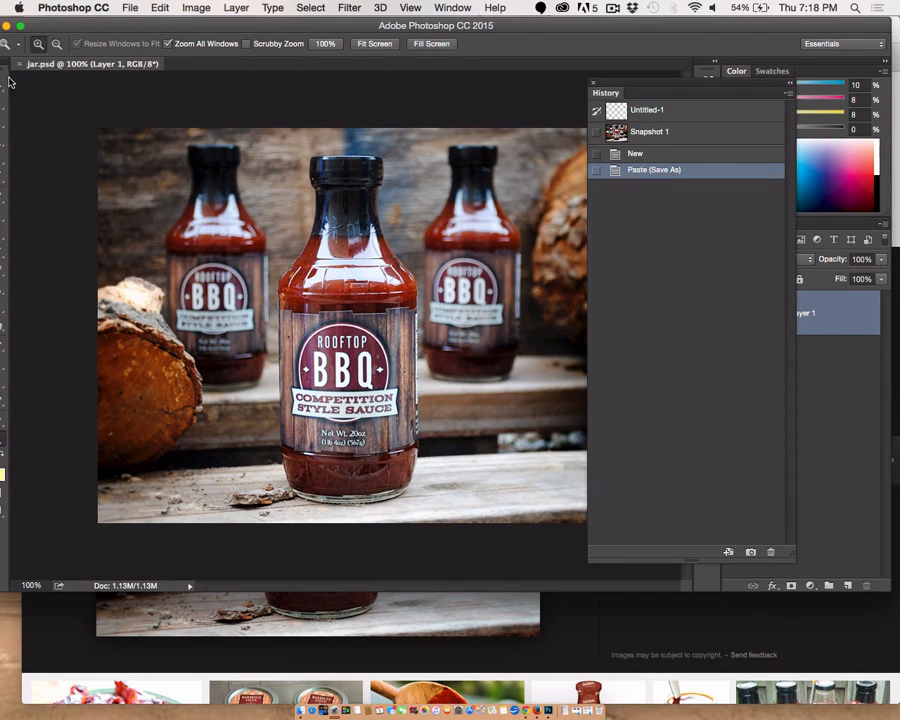
Float the Tools panel over the document's edge and set Snapshot 1 as the History Brush source
drag(5, 64, 52, 95)
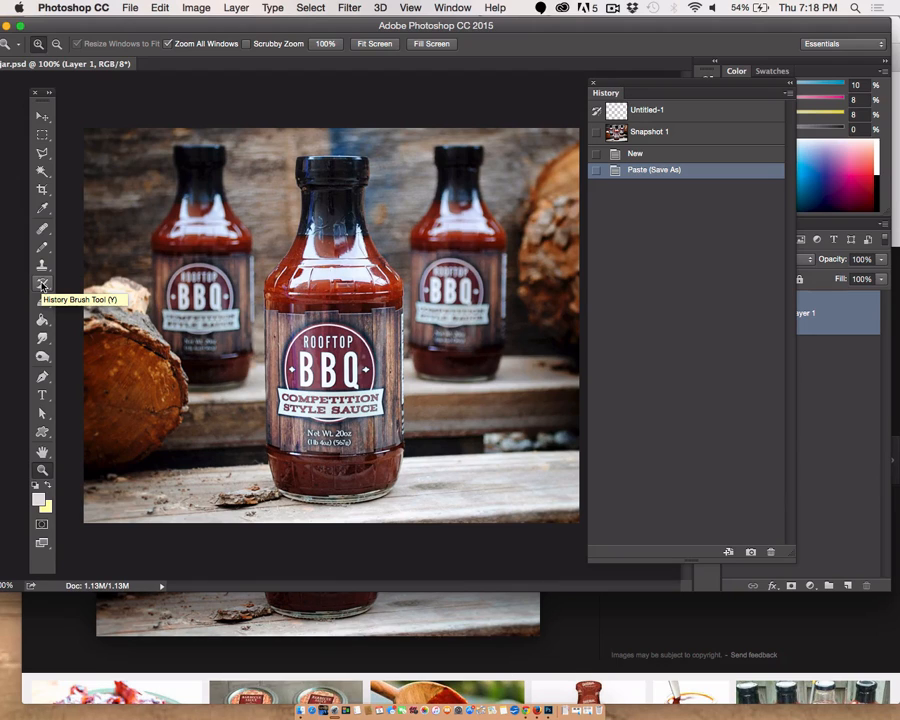
click(596, 133)
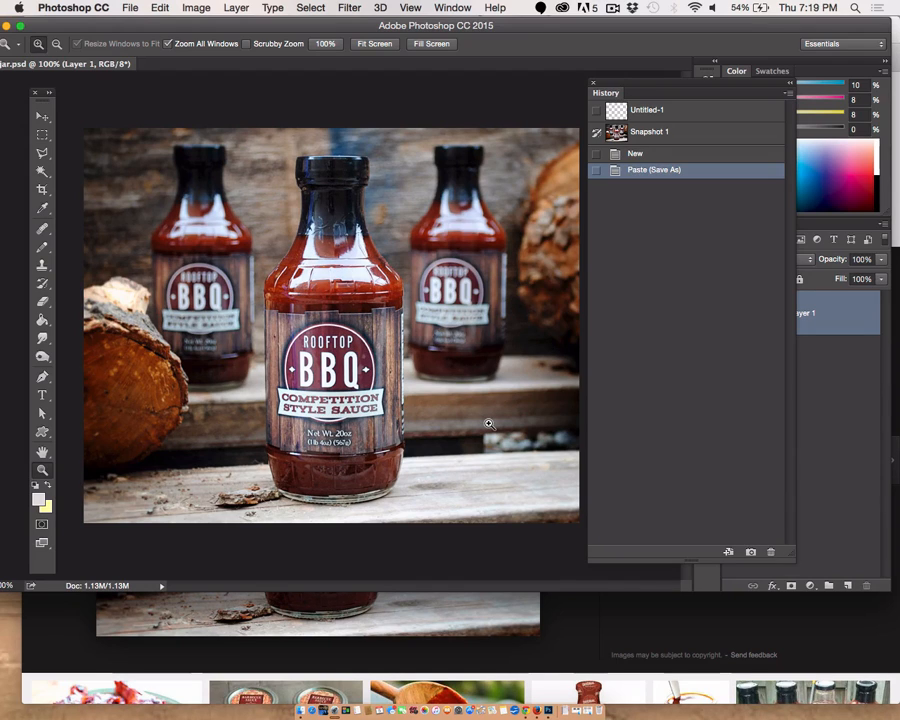
Draw a loose Polygonal Lasso selection around the central BBQ sauce bottle
click(45, 157)
click(286, 113)
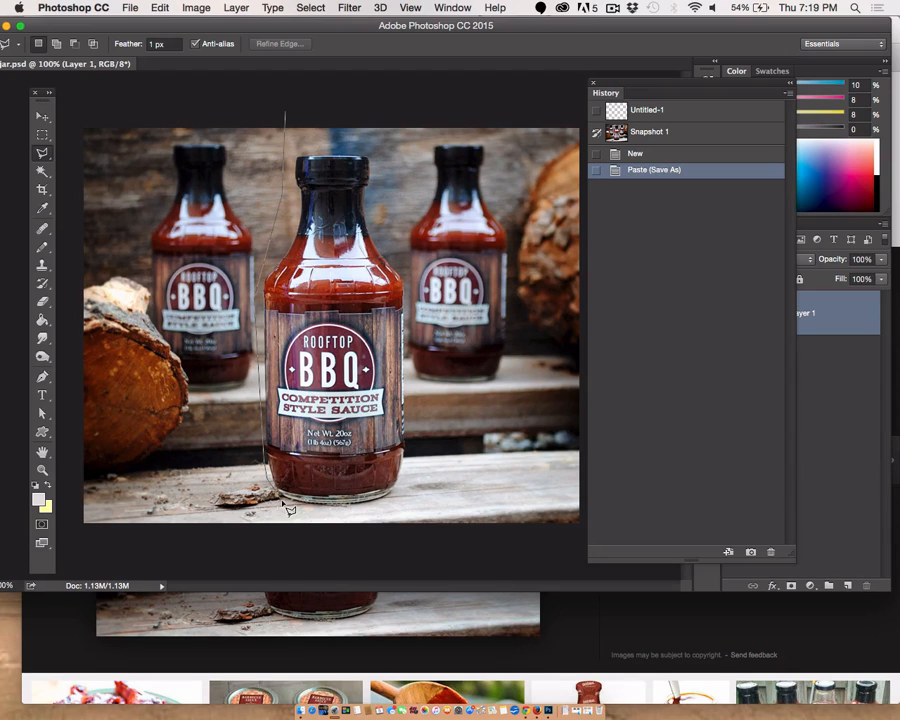
click(405, 499)
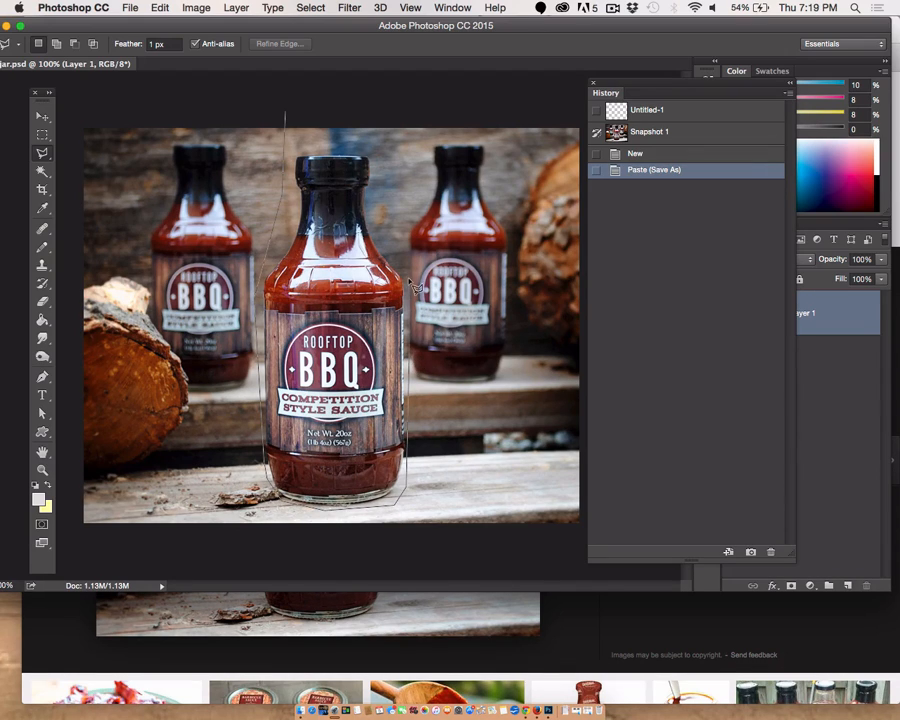
click(399, 134)
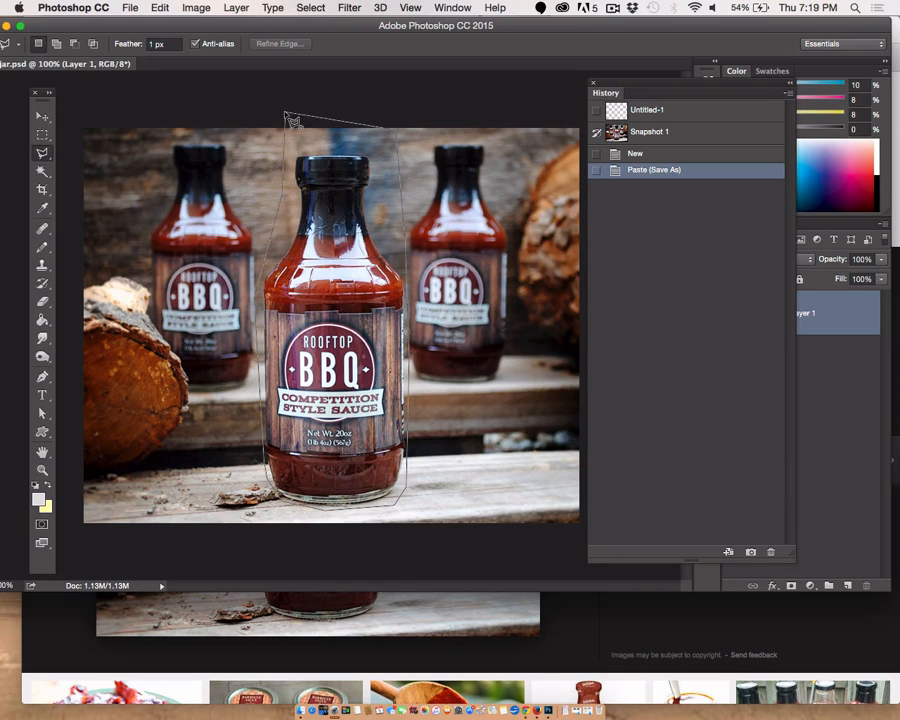
click(287, 116)
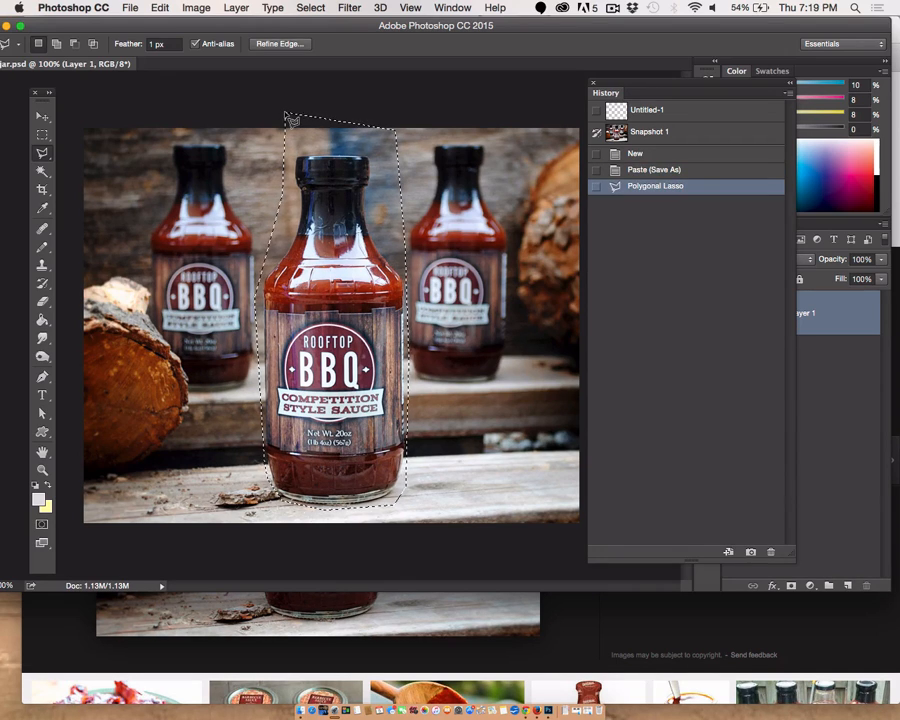
Invert the bottle selection, delete the surrounding background and deselect
click(309, 7)
click(316, 65)
key(Delete)
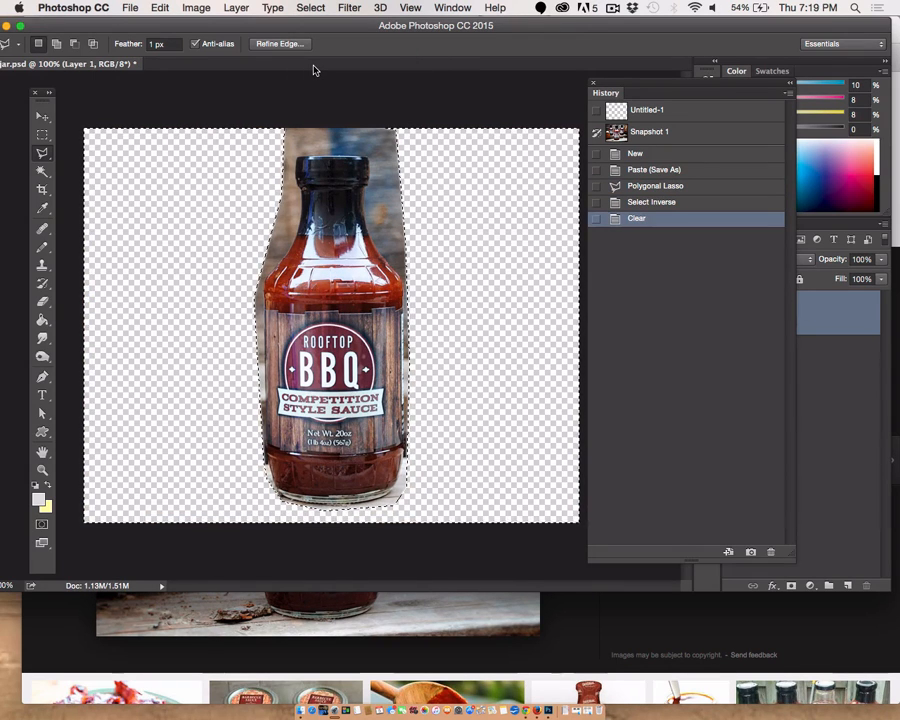
key(super+d)
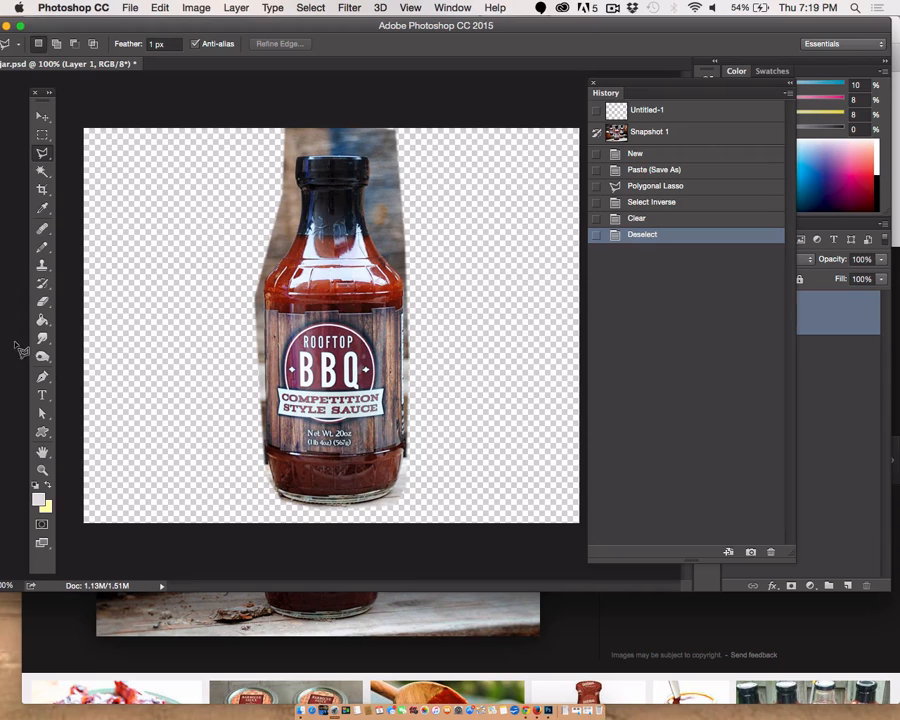
Zoom in on the bottle and trace its left edge from the cap to the shoulder with the Polygonal Lasso
click(42, 469)
drag(428, 322, 300, 110)
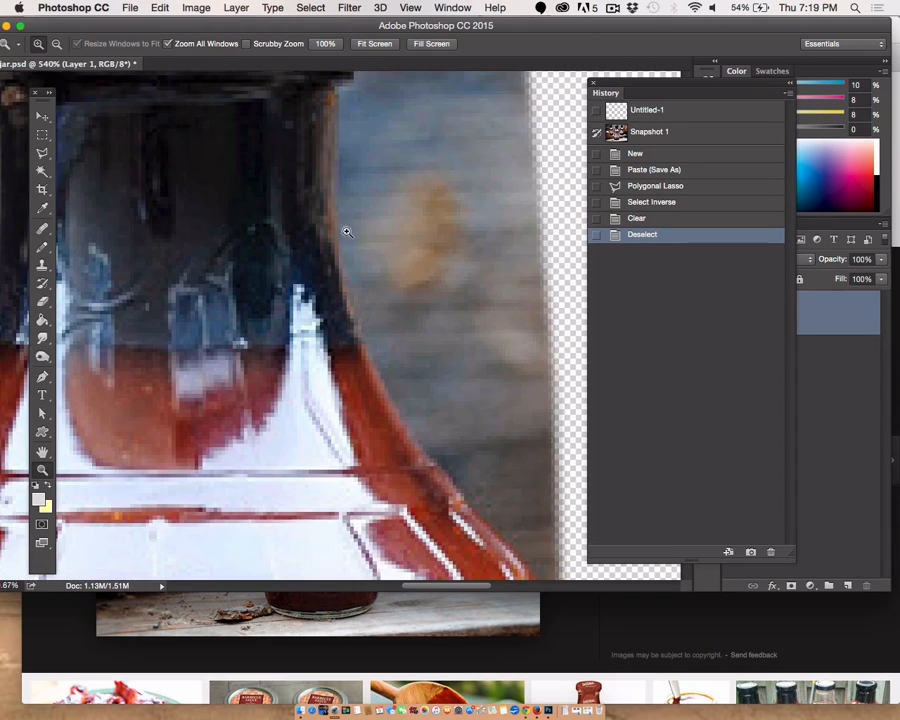
drag(278, 260, 461, 514)
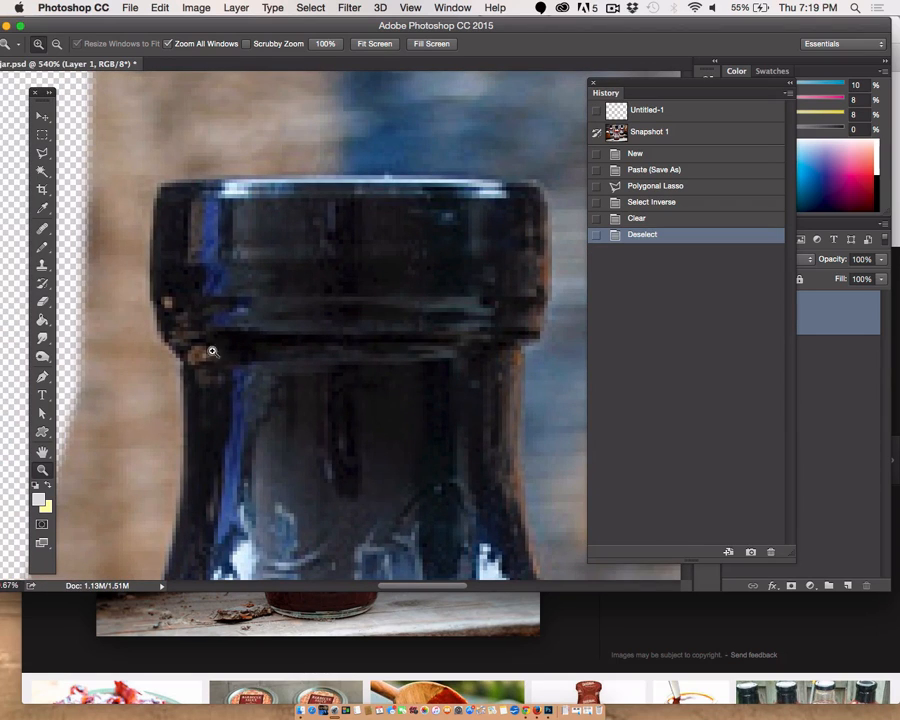
click(43, 154)
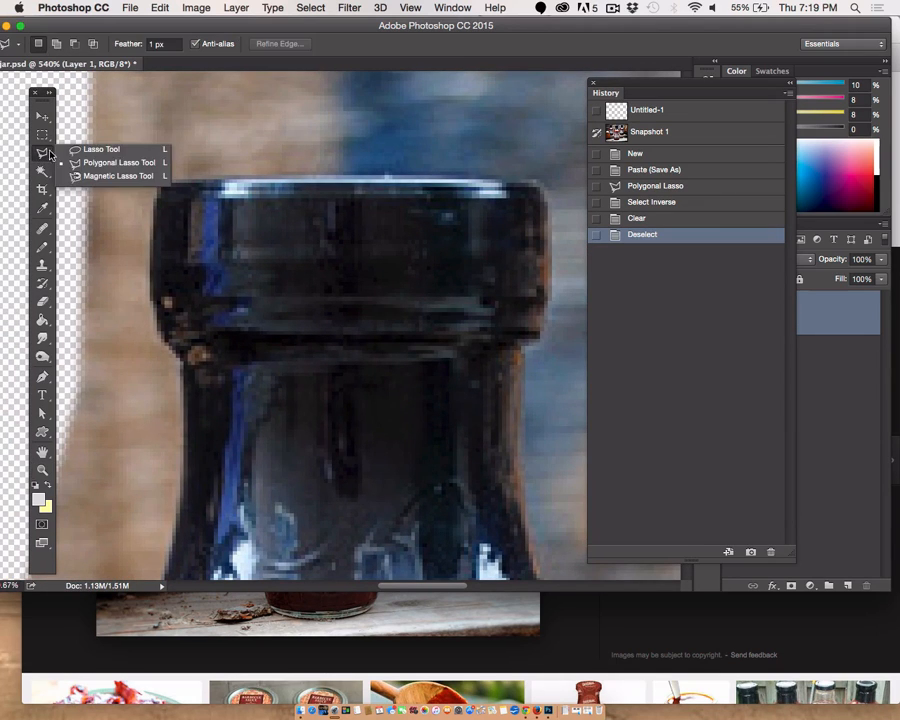
click(275, 119)
click(140, 170)
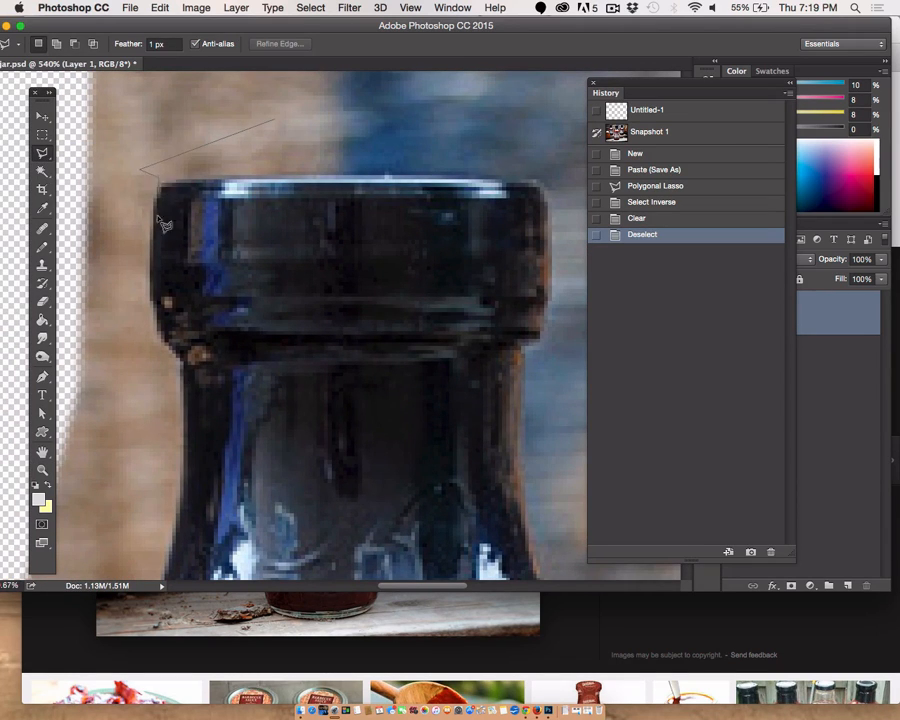
click(155, 198)
scroll(185, 517, down, 5)
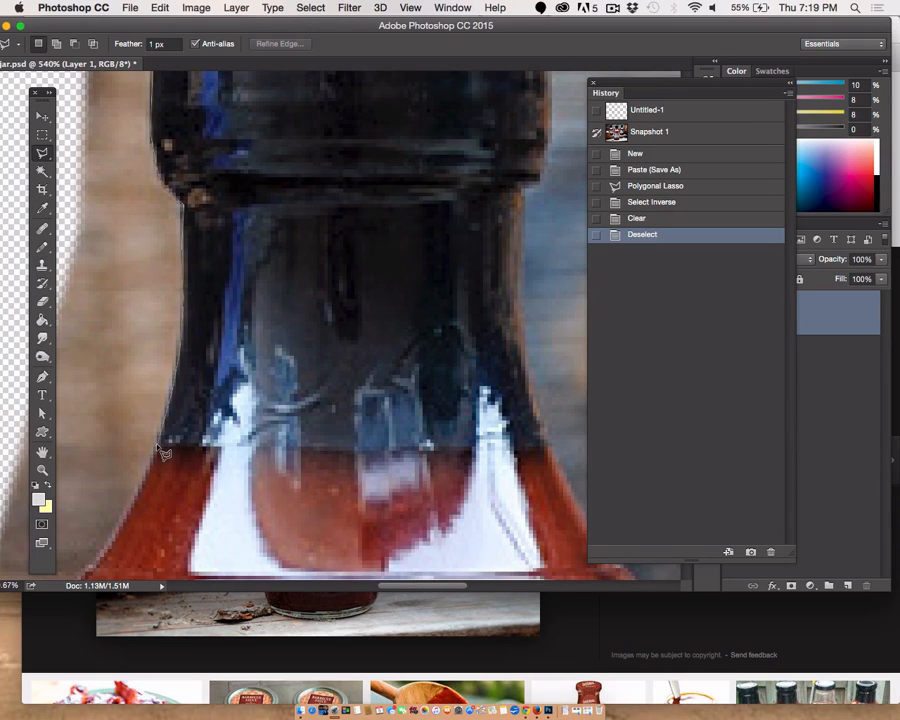
scroll(170, 441, down, 8)
scroll(170, 441, left, 3)
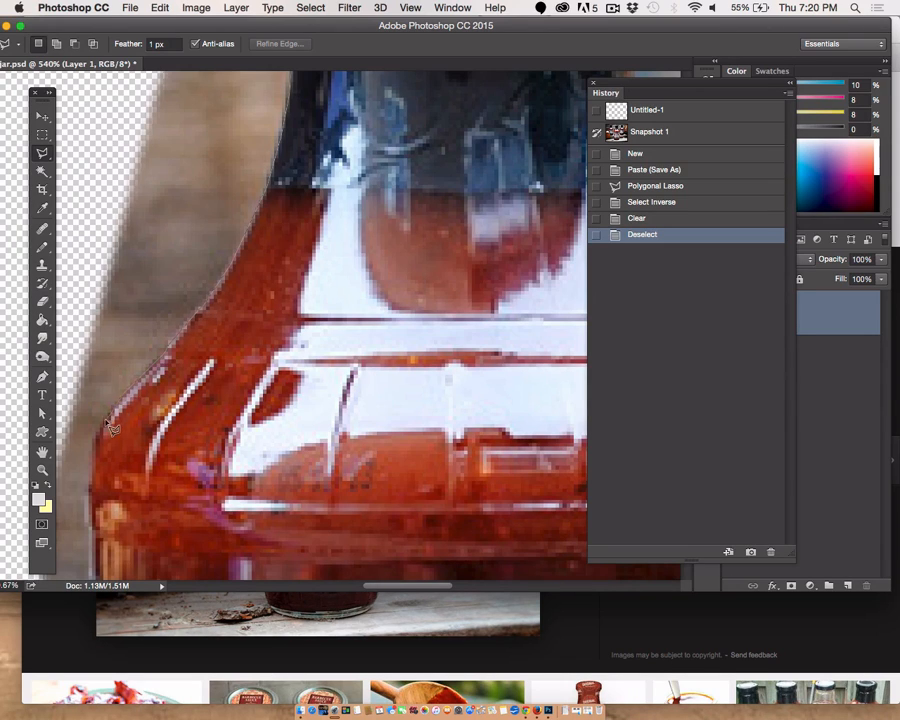
click(96, 490)
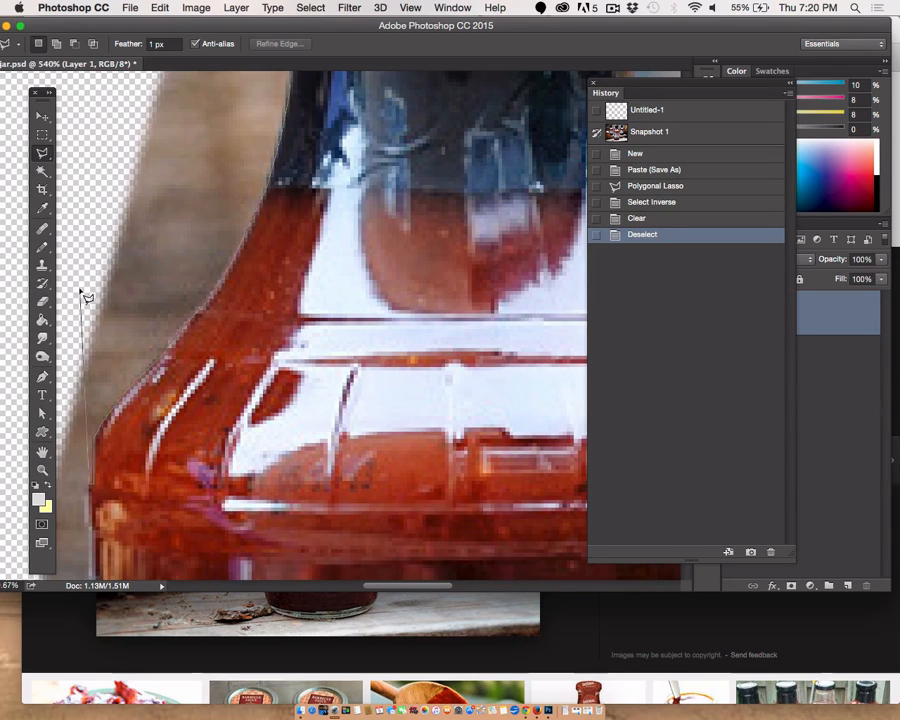
Close the lasso outline around the leftover background left of the cap and neck, and clear that area
scroll(80, 256, up, 10)
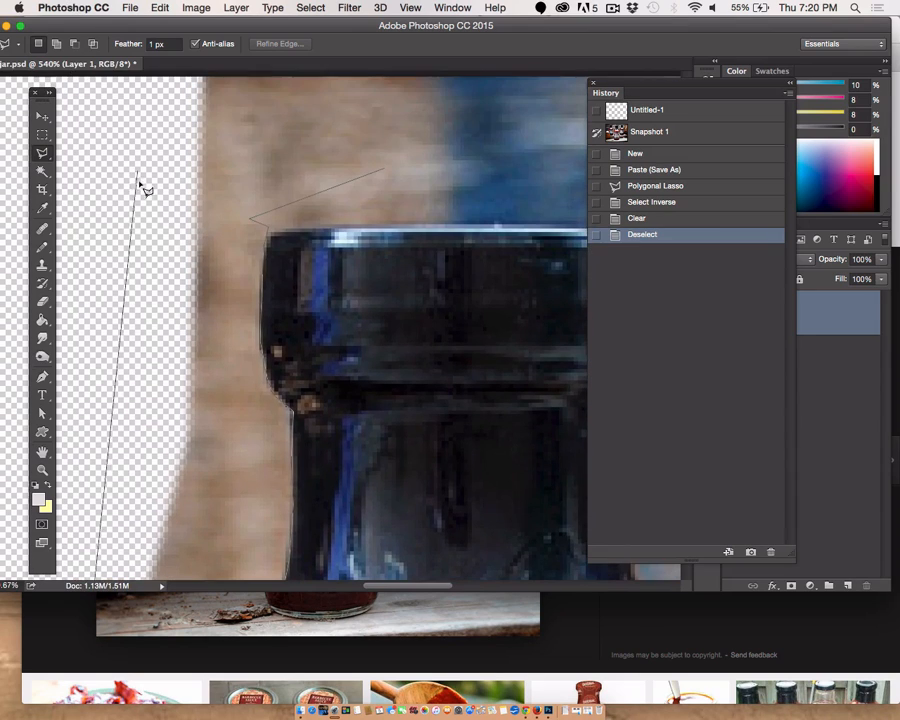
click(155, 132)
click(372, 116)
double_click(385, 172)
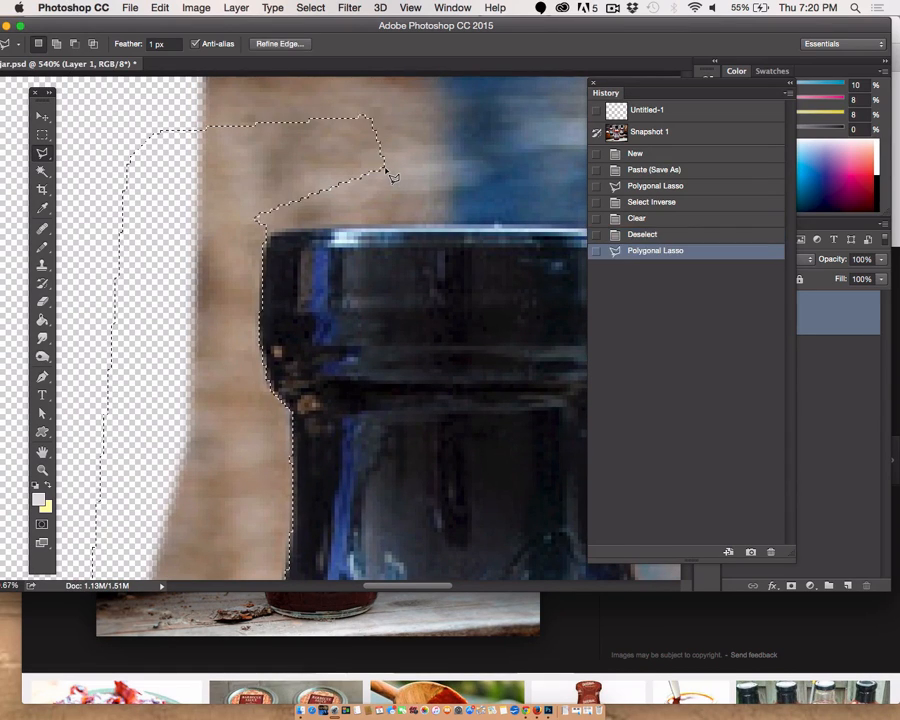
key(Delete)
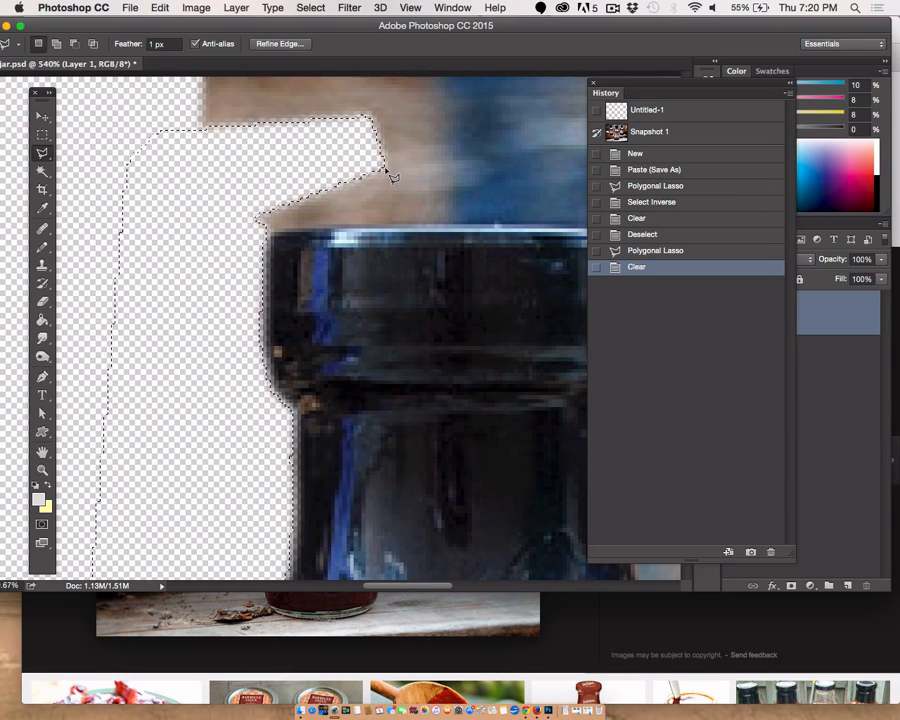
Undo the last clear, remove the selection and set the Polygonal Lasso feather to 0 px
key(super+z)
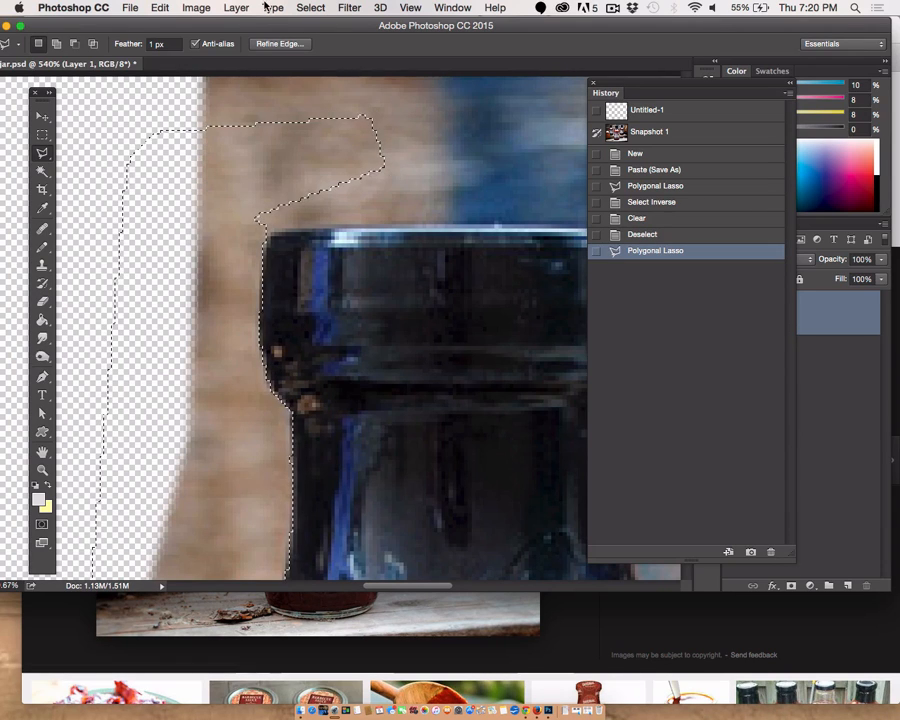
double_click(151, 44)
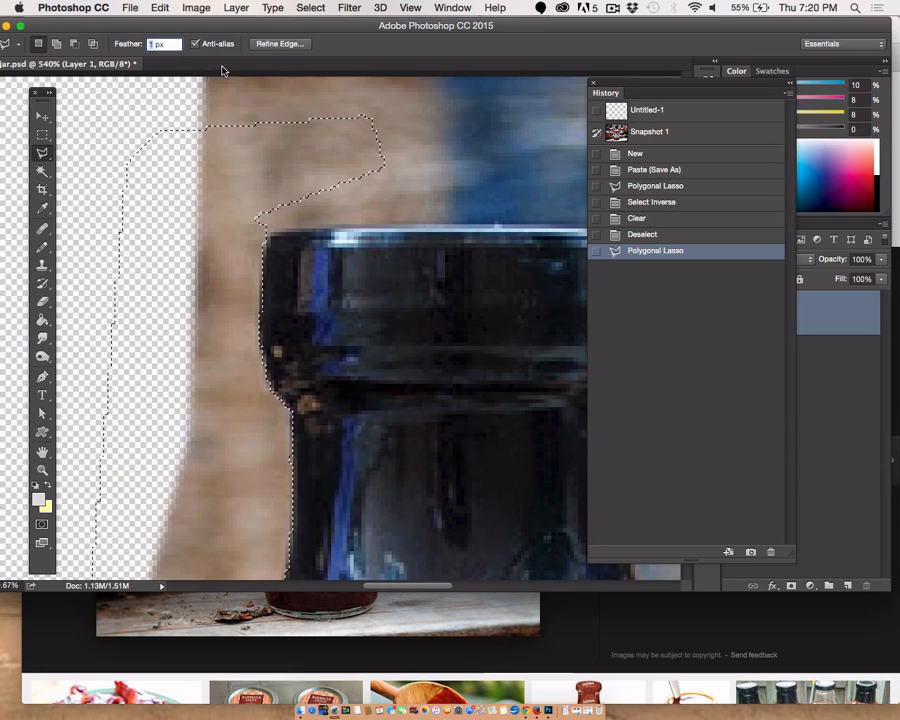
key(super+d)
drag(44, 154, 110, 164)
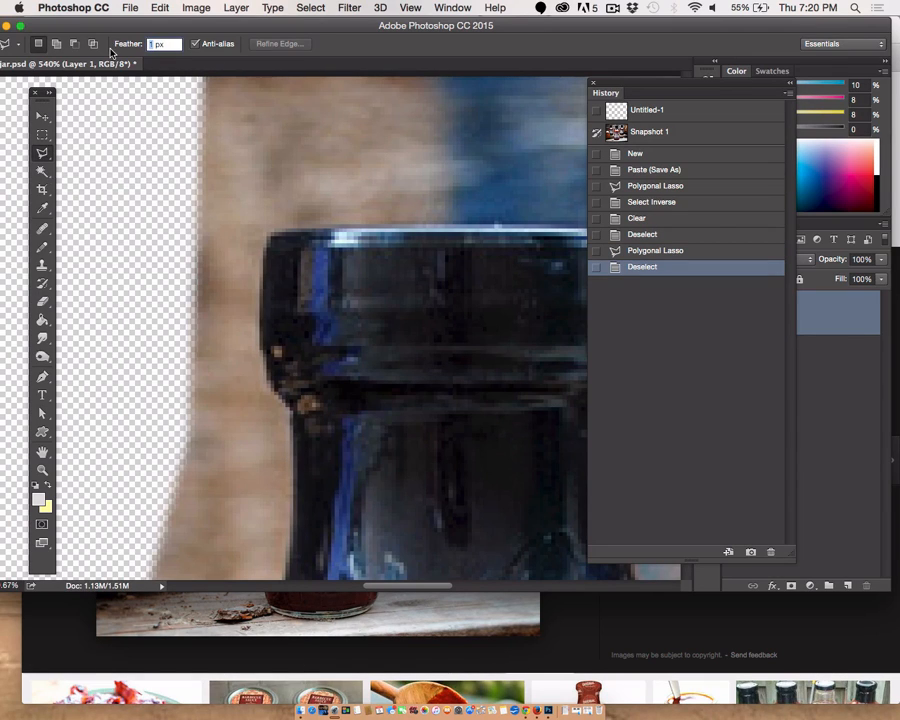
text(0)
Lasso the leftover background along the left edge of the cap, neck and upper shoulder, clear it and deselect
click(265, 208)
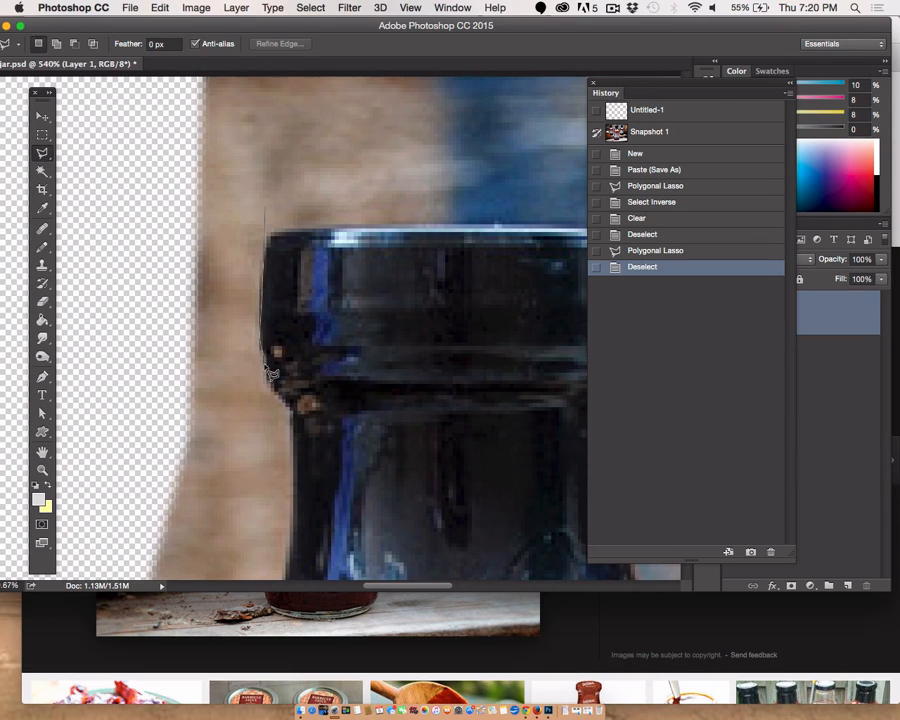
click(294, 413)
scroll(298, 543, down, 5)
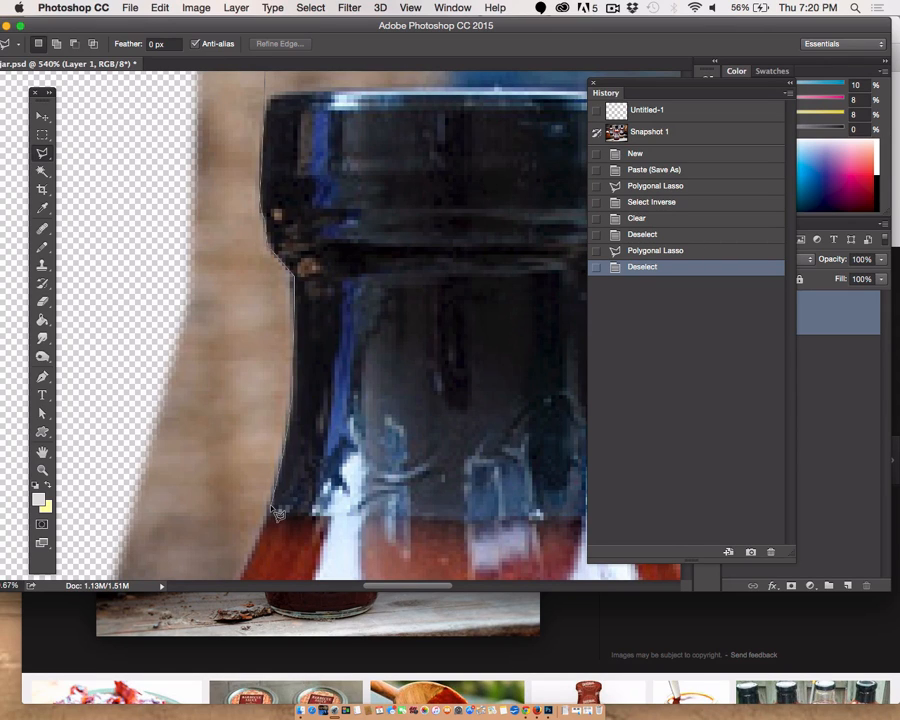
scroll(240, 450, down, 7)
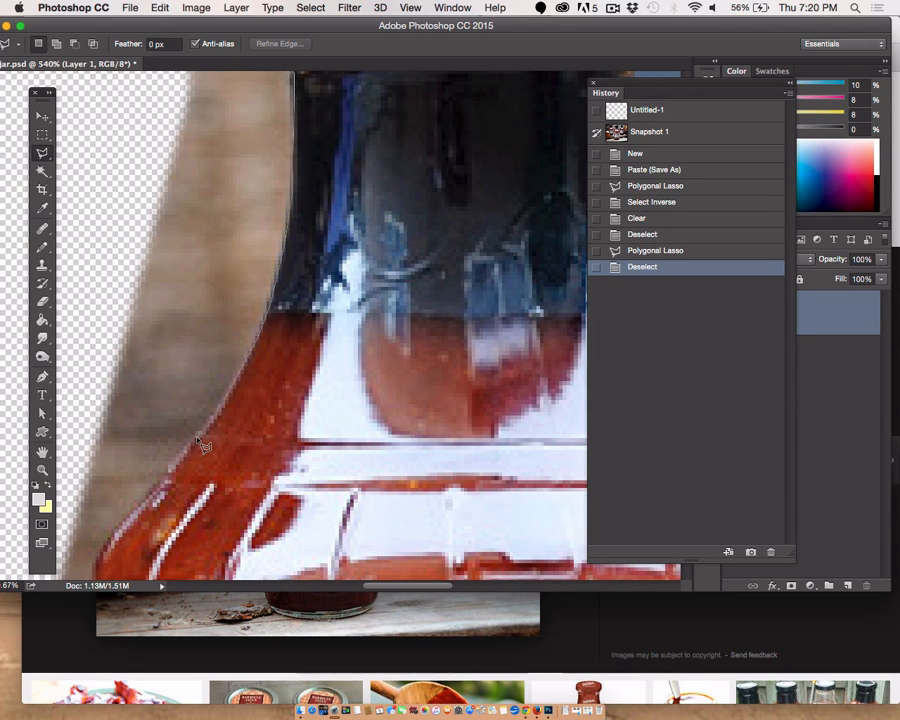
click(165, 470)
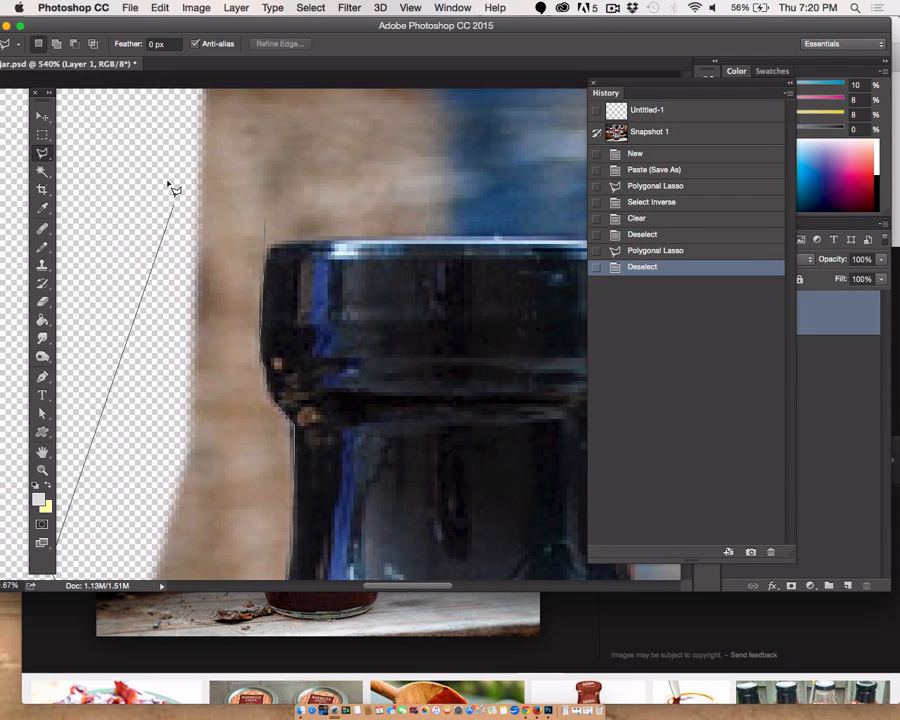
click(157, 135)
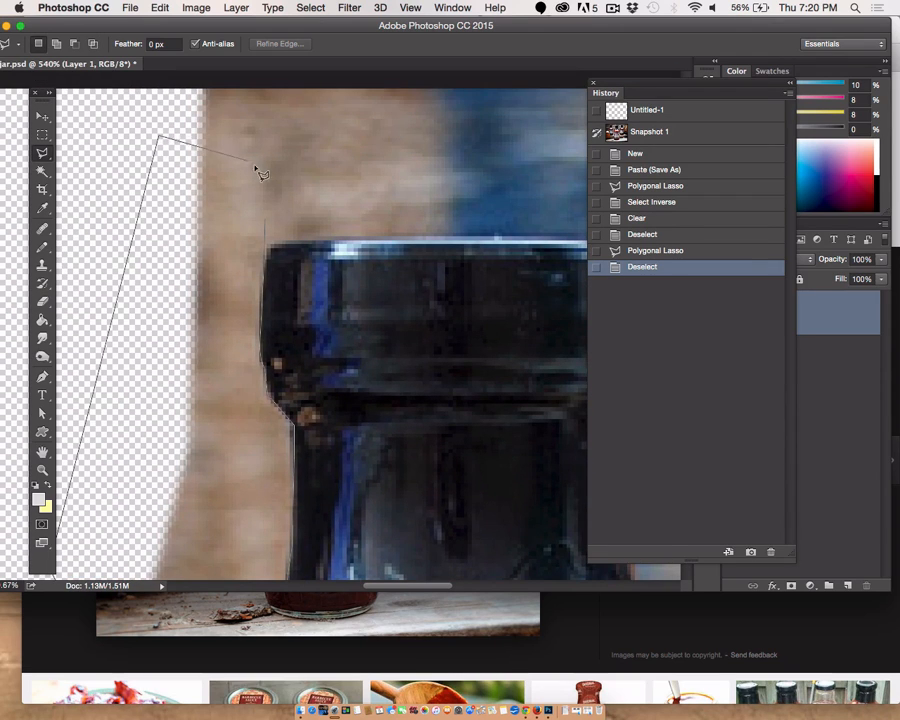
double_click(267, 222)
key(Delete)
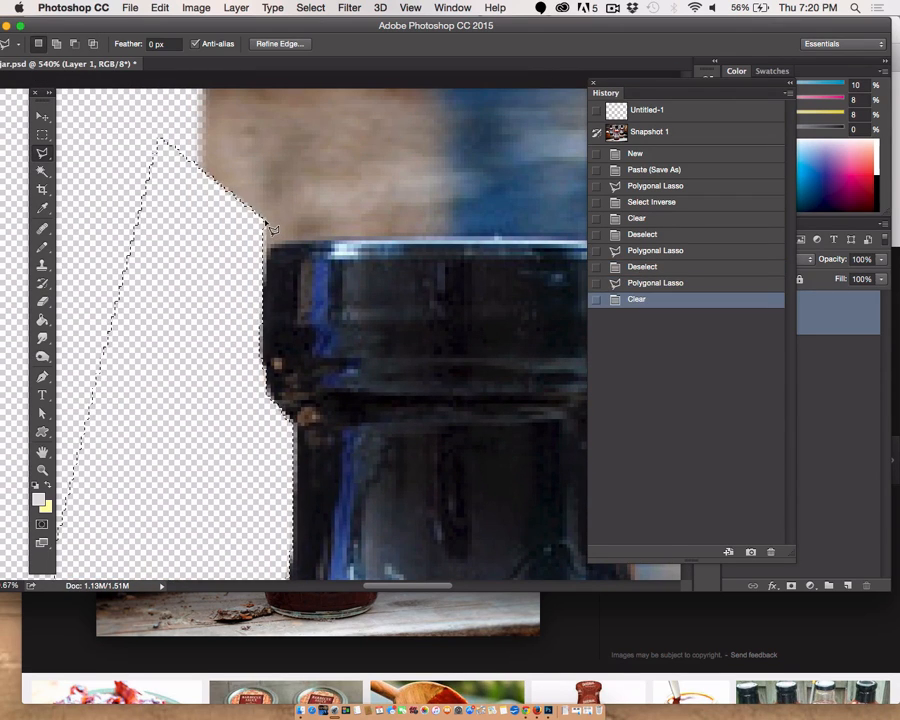
key(ctrl+d)
Lasso the background above the left and middle part of the cap's top edge and clear it
scroll(348, 212, up, 5)
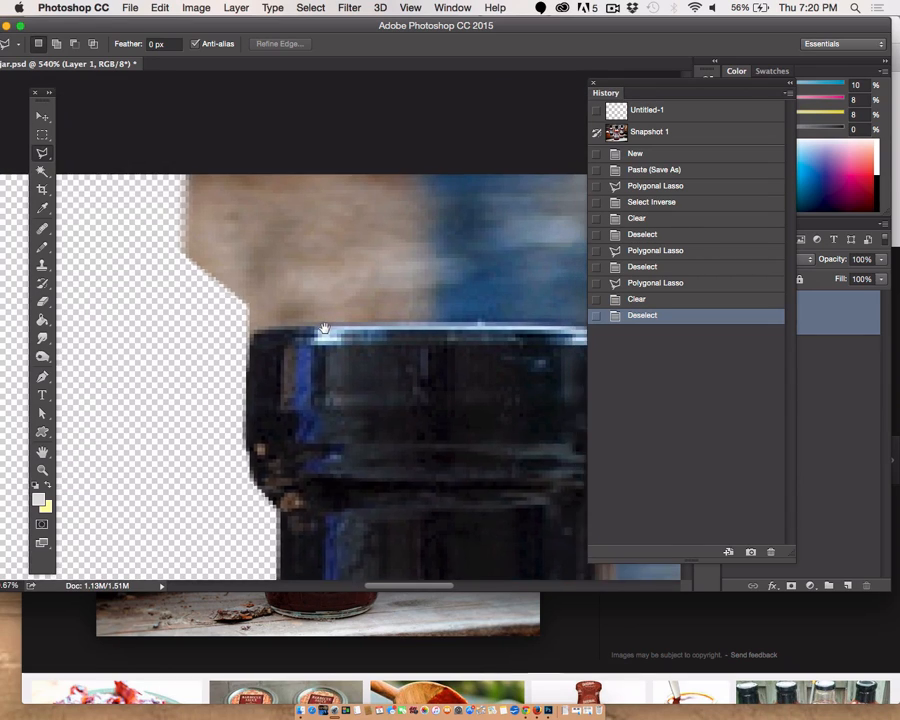
click(192, 388)
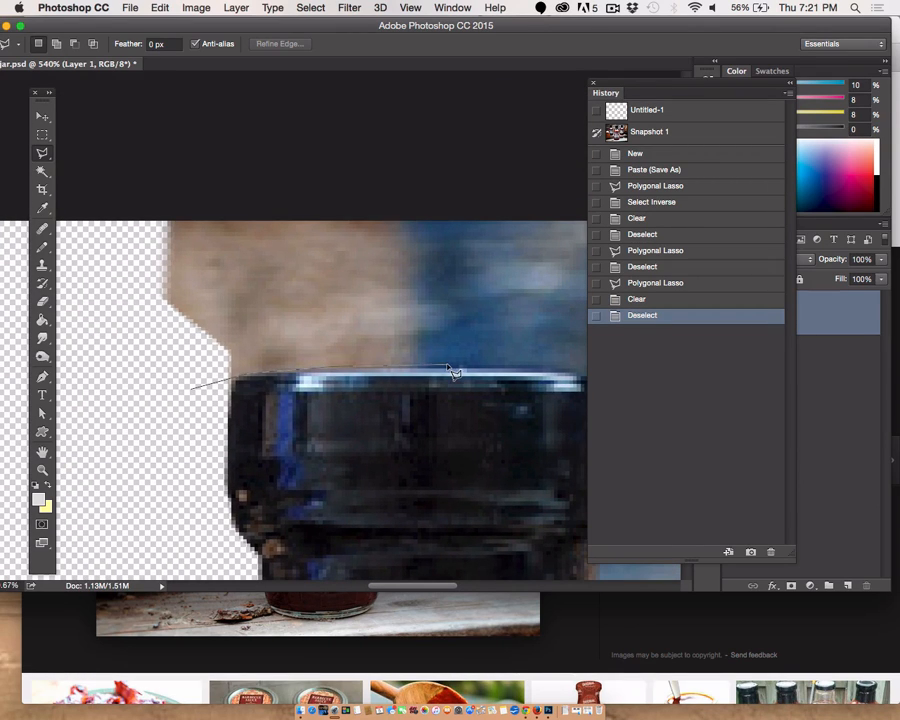
click(528, 367)
click(497, 139)
click(134, 172)
click(141, 431)
click(193, 389)
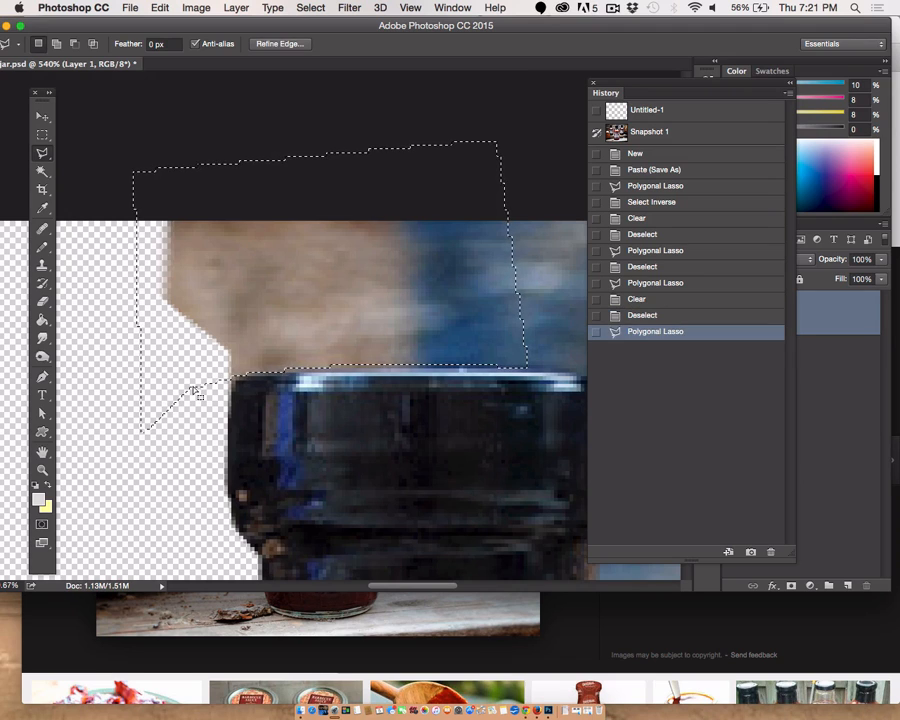
key(BackSpace)
Trace the cap's remaining top edge and the bottle's right edge down to the shoulder with the Polygonal Lasso
drag(464, 422, 224, 370)
click(514, 138)
click(202, 204)
click(205, 257)
click(275, 308)
click(367, 318)
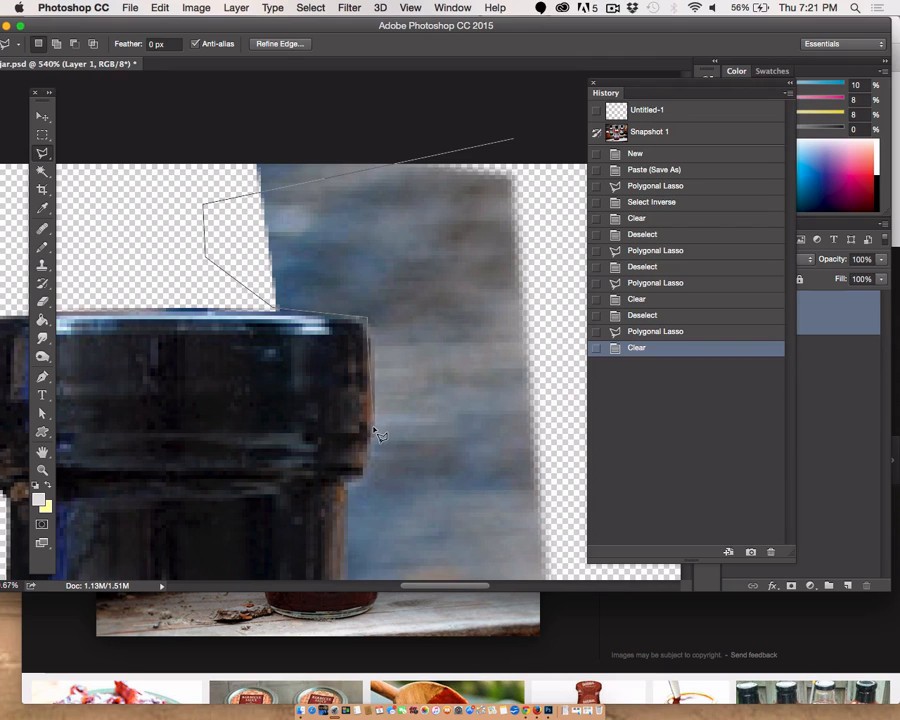
click(340, 481)
mouse_move(311, 706)
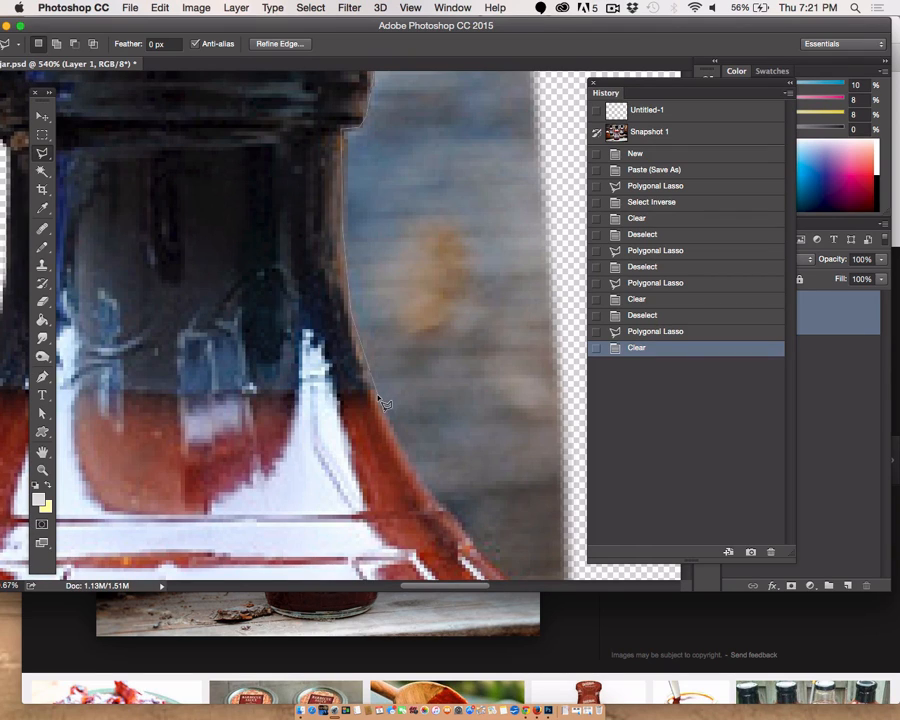
click(443, 508)
Close the lasso outline around the background right of the cap and neck, clear that area and deselect
click(580, 452)
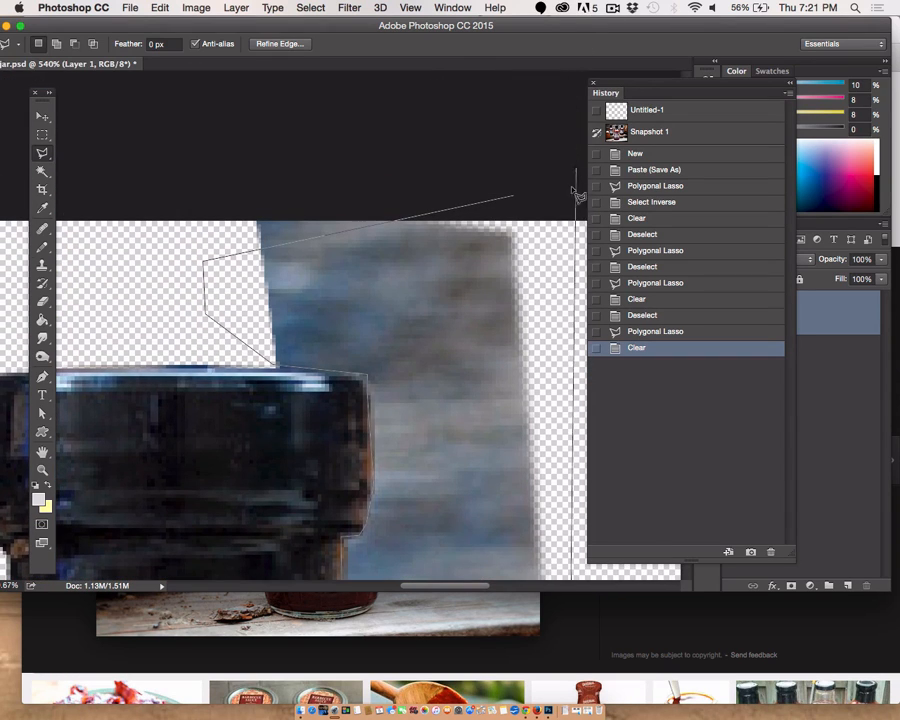
click(558, 199)
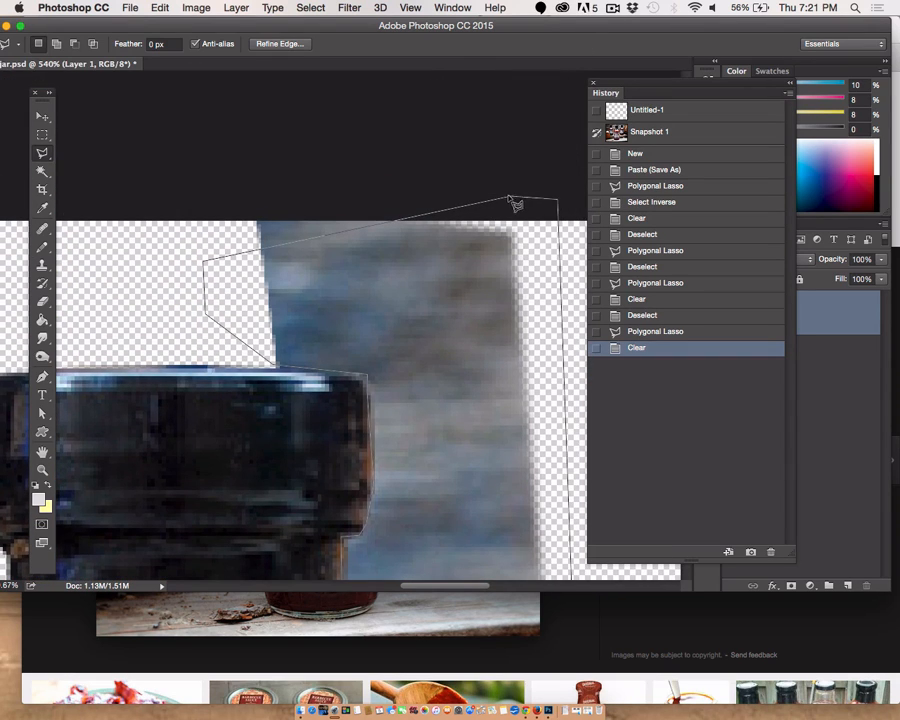
double_click(514, 198)
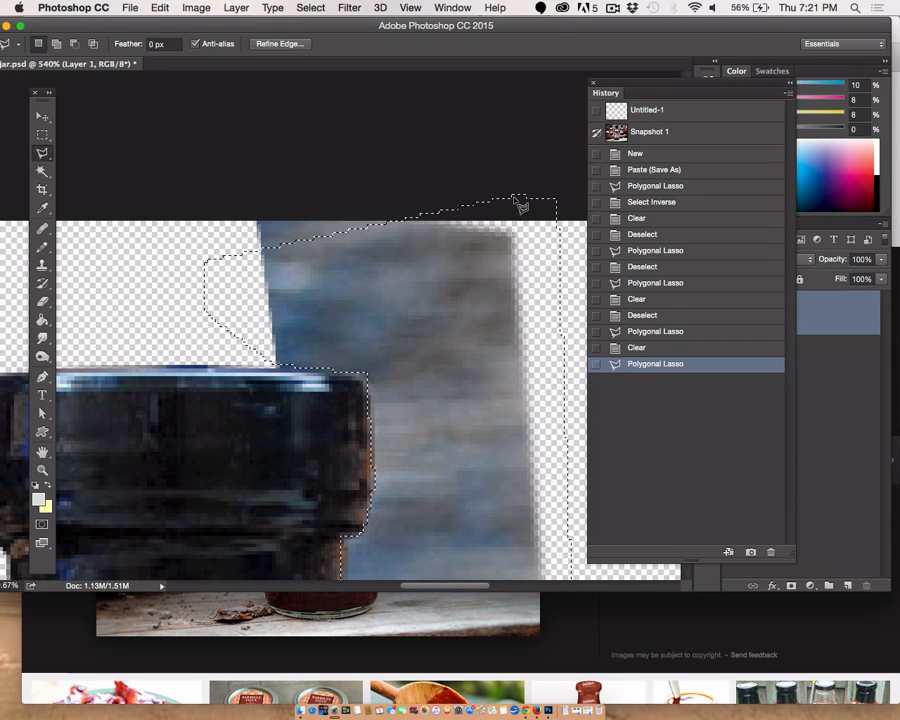
key(BackSpace)
key(super+d)
Lasso the small blue background scrap left above the cap, clear it and deselect
click(468, 166)
click(160, 229)
click(212, 290)
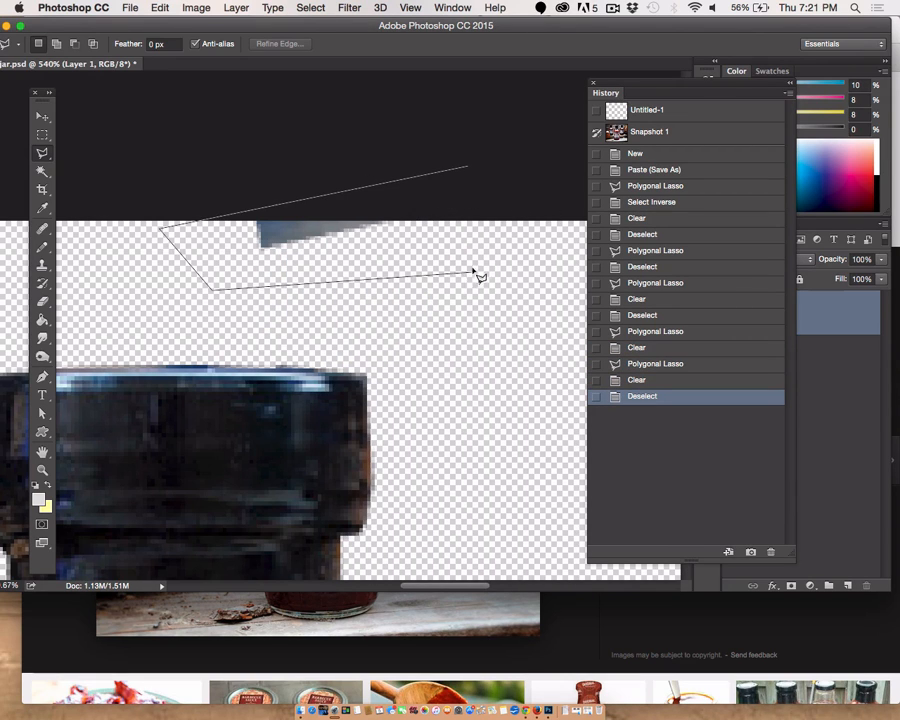
click(467, 170)
key(BackSpace)
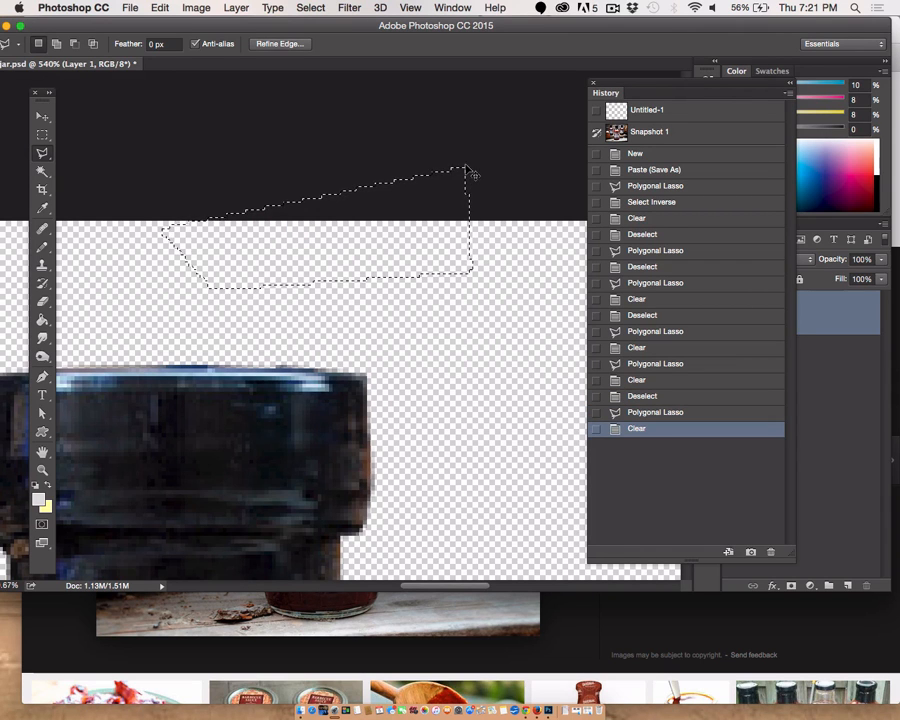
key(super+d)
scroll(468, 284, down, 15)
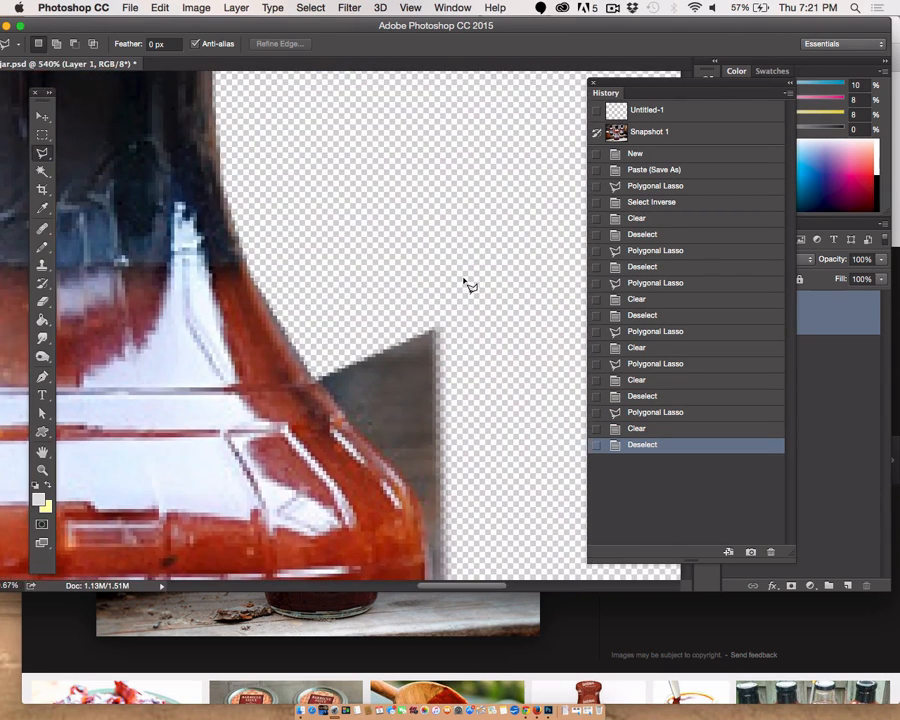
click(325, 316)
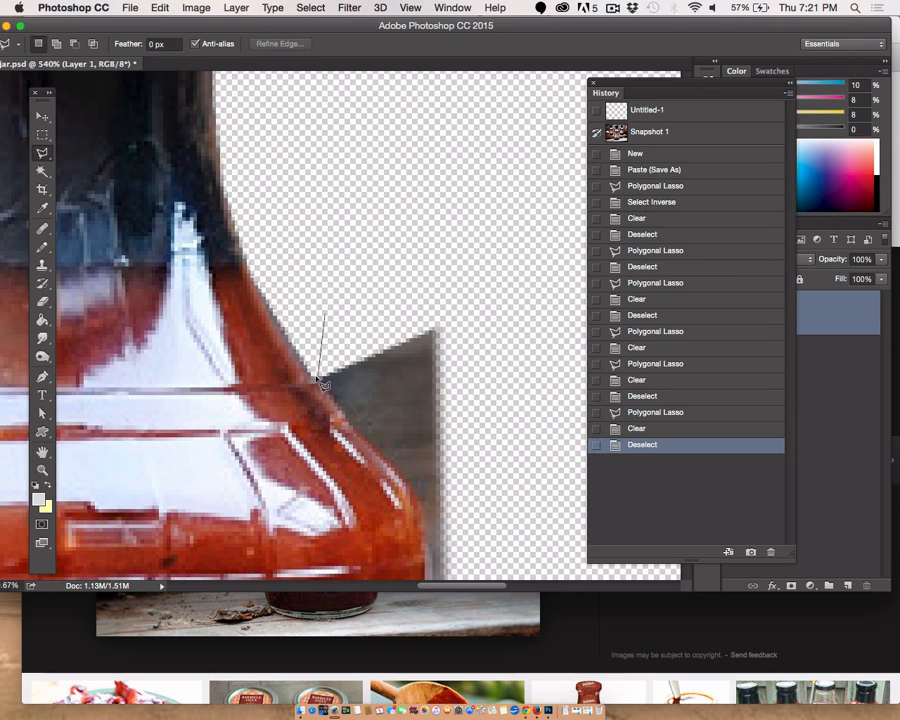
click(318, 379)
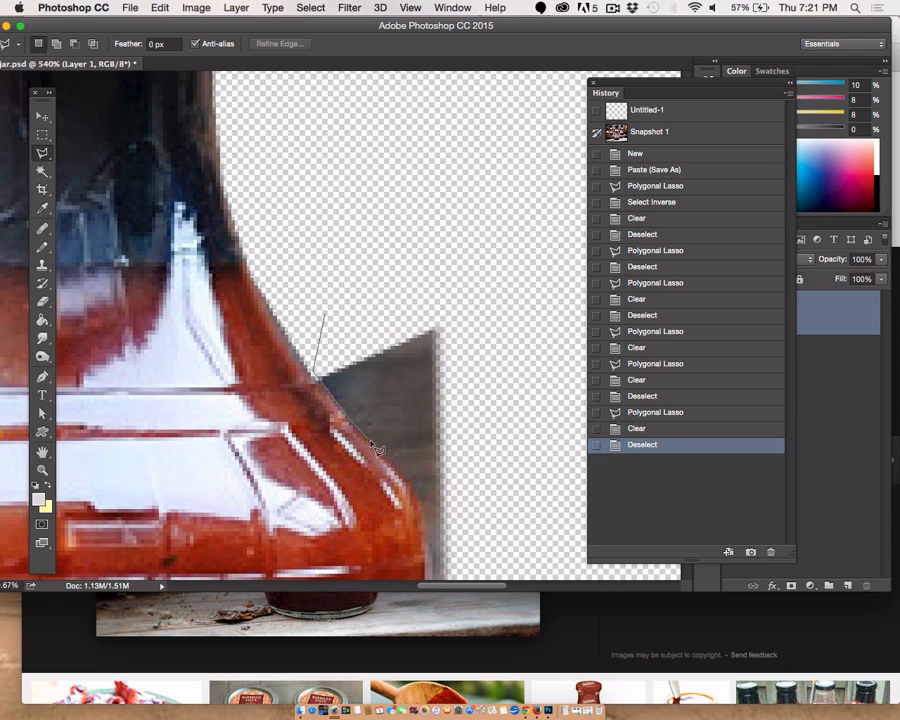
click(396, 476)
click(466, 507)
click(540, 271)
double_click(437, 203)
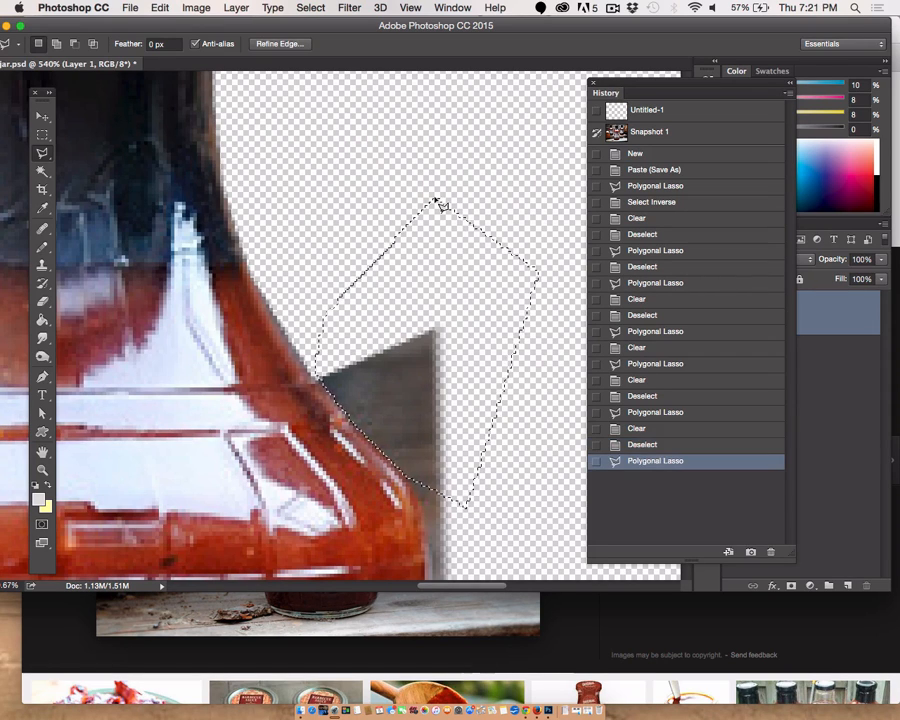
key(super+d)
Lasso the background wedge along the bottle's right shoulder and clear it
click(399, 230)
click(319, 375)
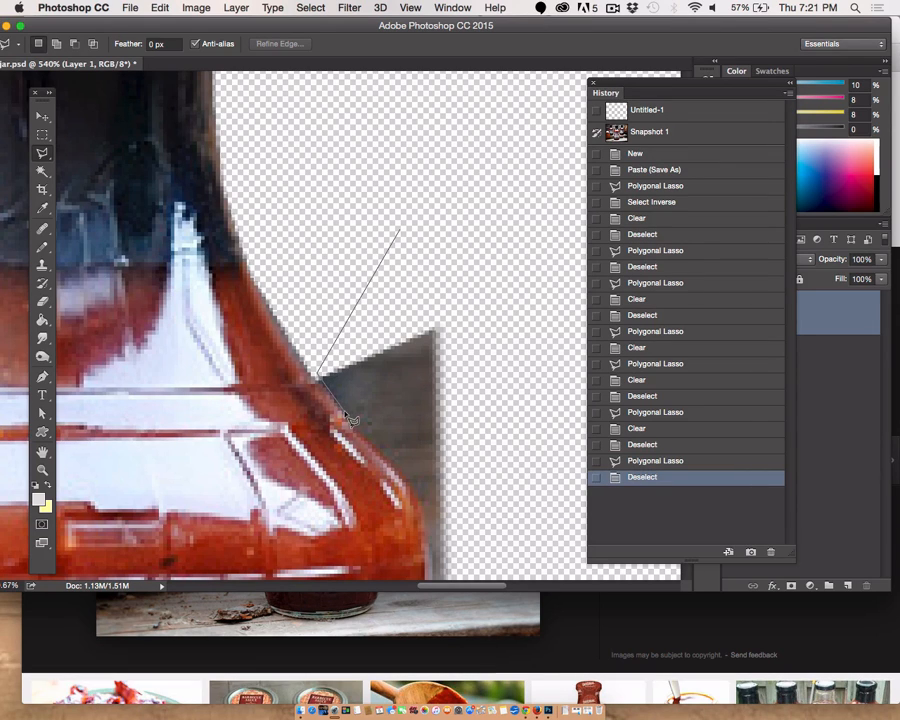
click(483, 498)
double_click(554, 236)
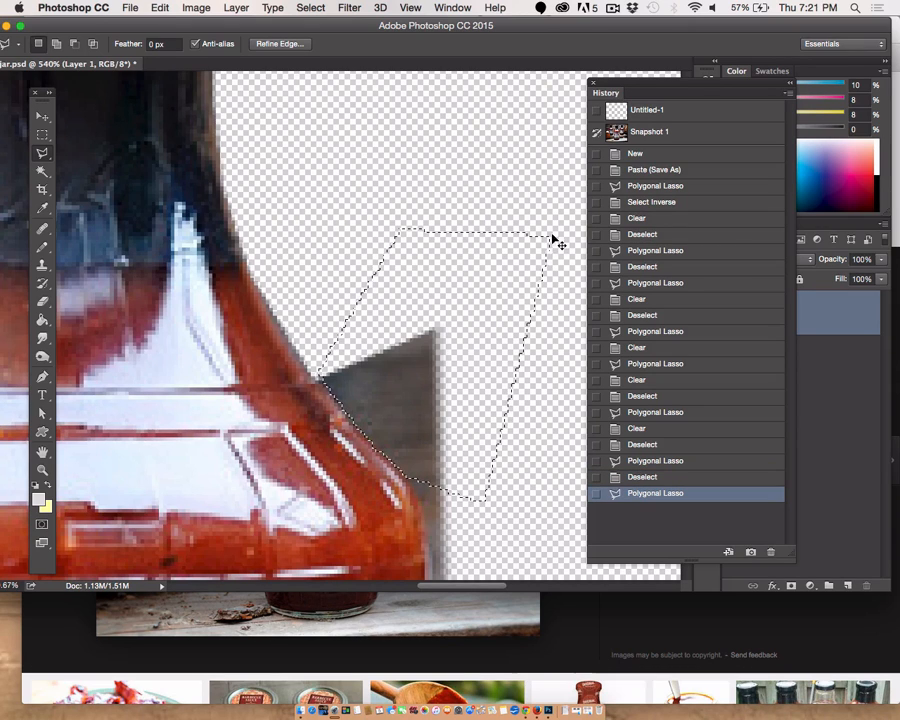
key(Delete)
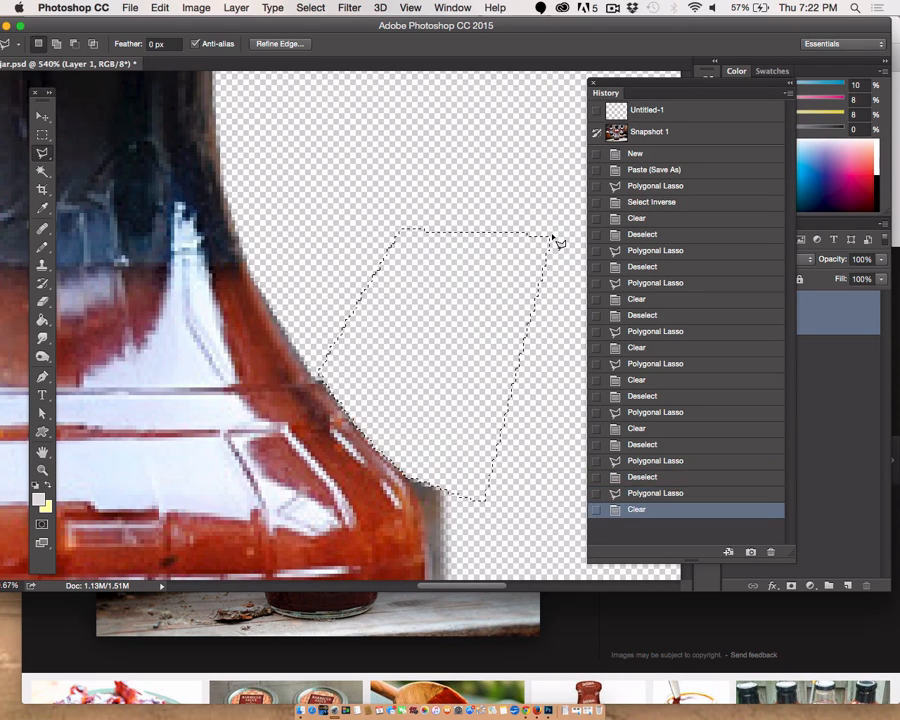
Zoom in on the bottle's left shoulder at 300% and remove the active selection
key(super+minus)
key(super+minus)
key(super+minus)
key(super+minus)
key(super+minus)
key(super+minus)
key(z)
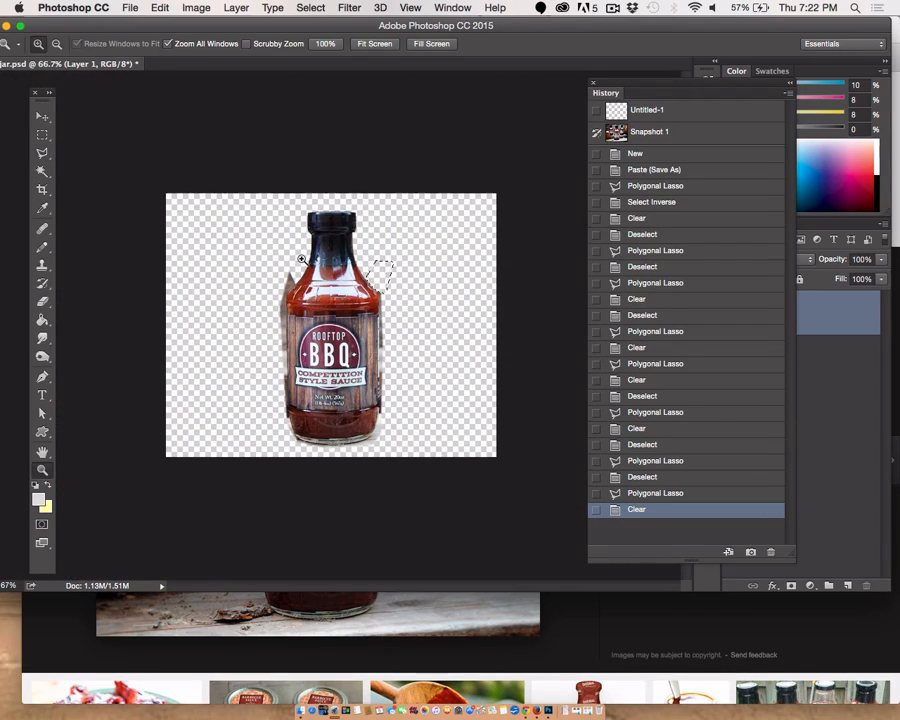
click(302, 258)
click(285, 265)
click(260, 242)
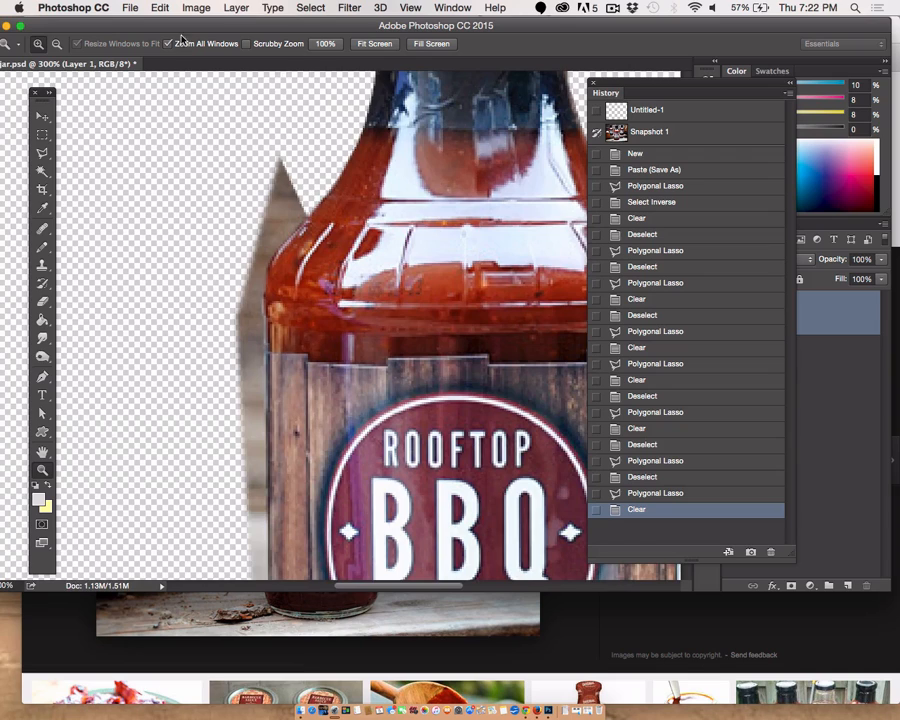
click(316, 7)
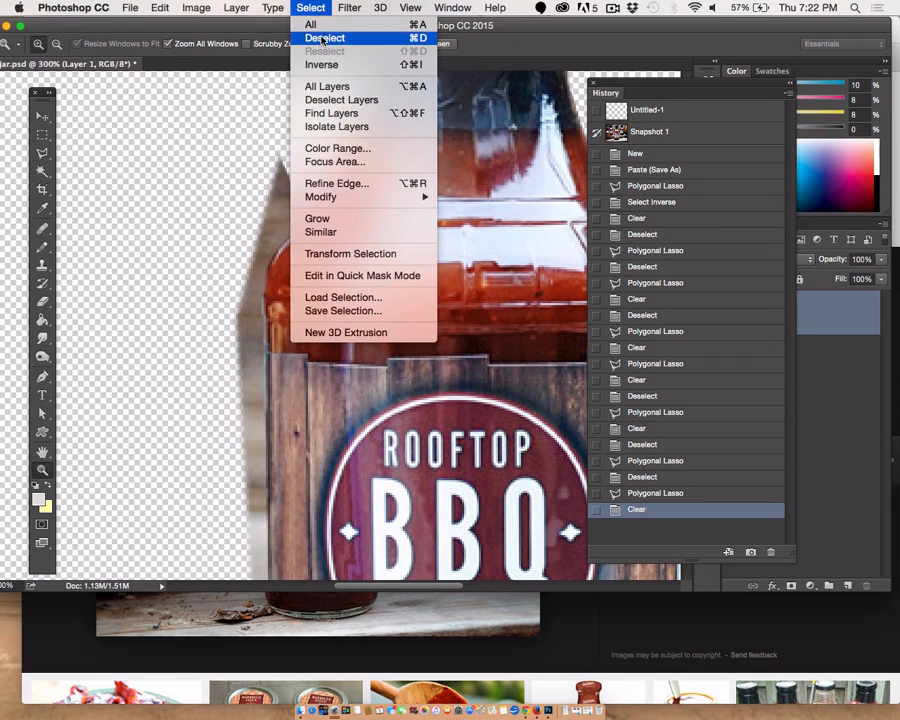
click(322, 38)
Lasso the pointed background remnant along the bottle's left shoulder with the Polygonal Lasso, clear it and deselect
click(42, 152)
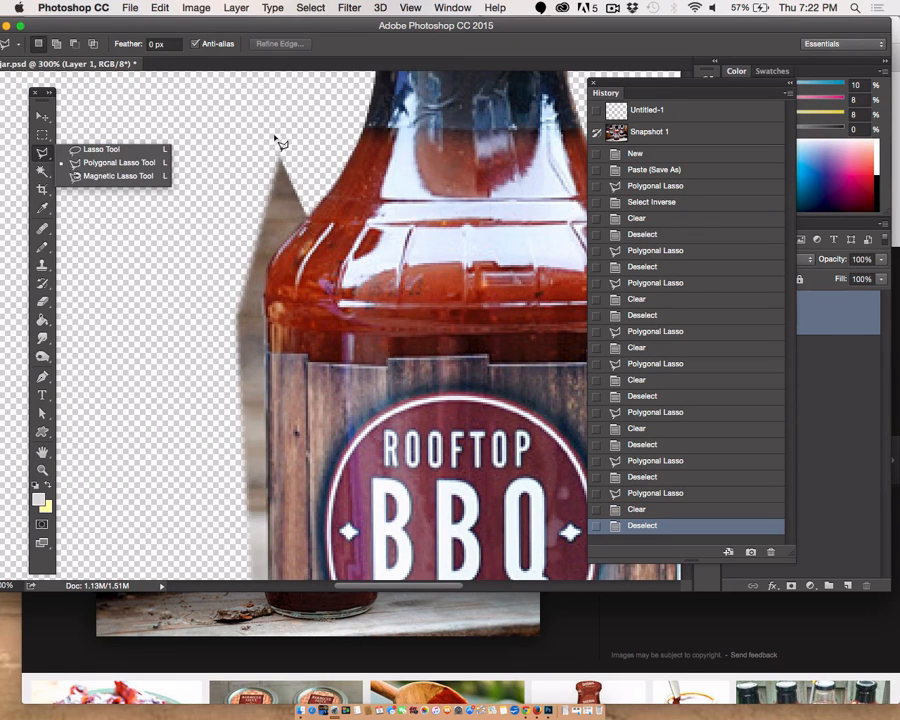
click(314, 139)
click(312, 219)
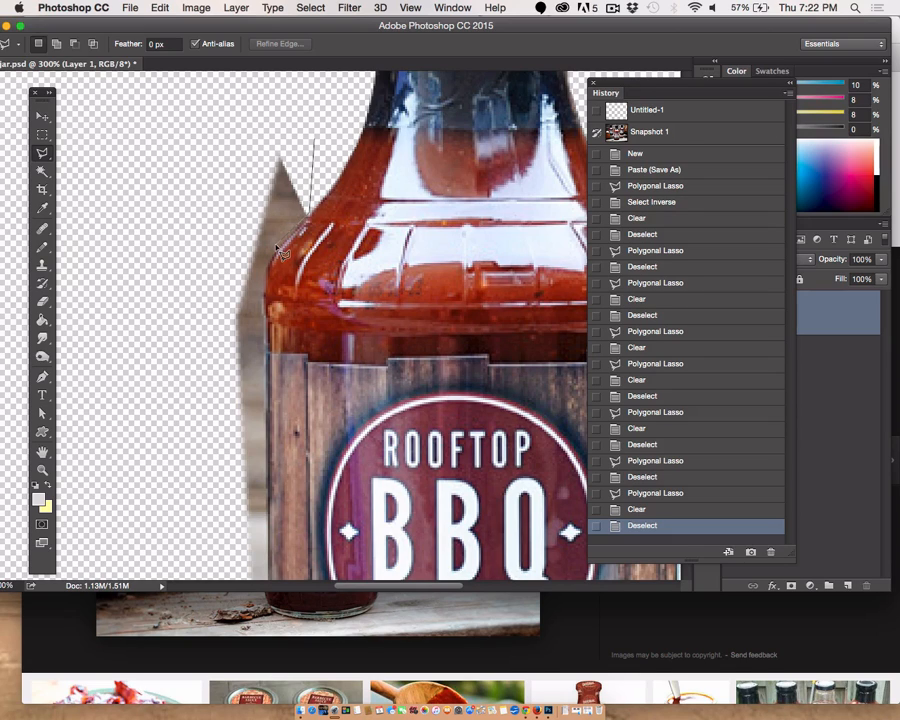
click(185, 298)
click(158, 205)
click(215, 130)
double_click(250, 105)
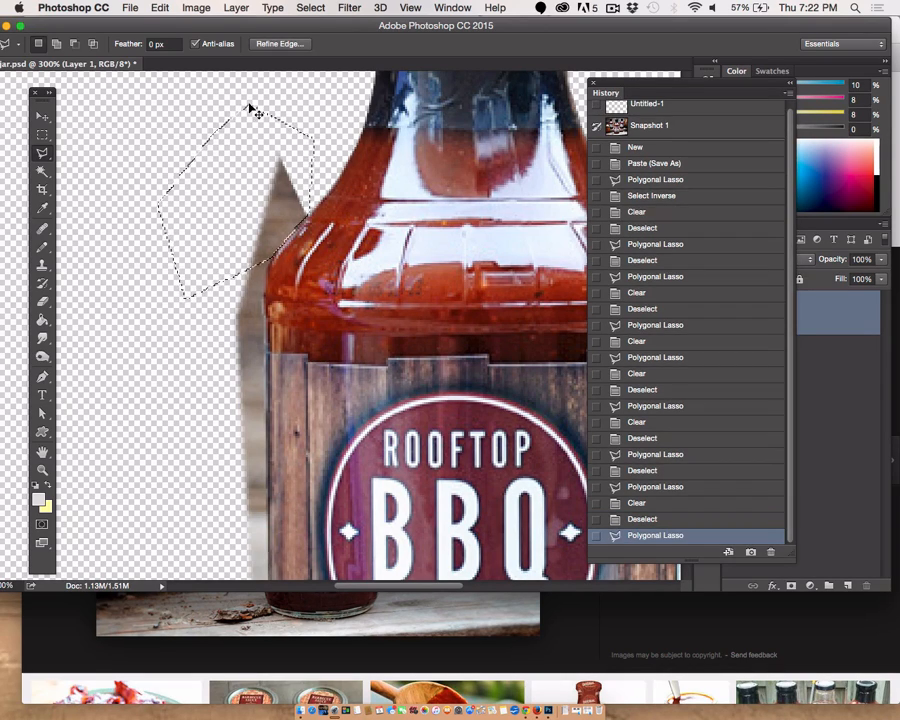
key(Delete)
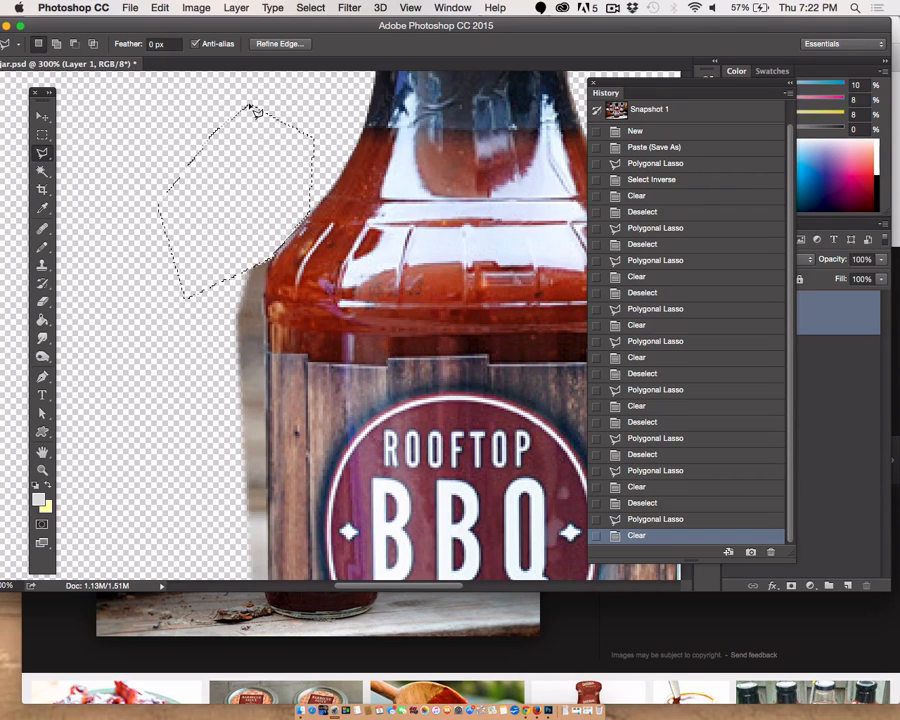
key(z)
click(270, 256)
key(super+d)
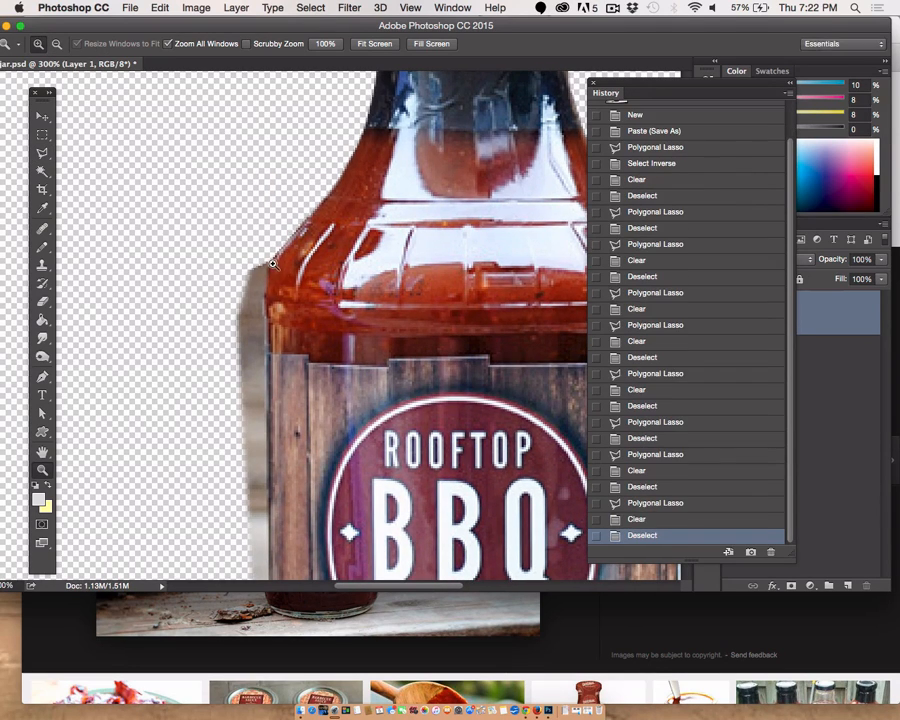
Lasso the tan background strip along the bottle's left side from shoulder to lower label edge, clear it and deselect
click(246, 313)
click(279, 322)
click(279, 322)
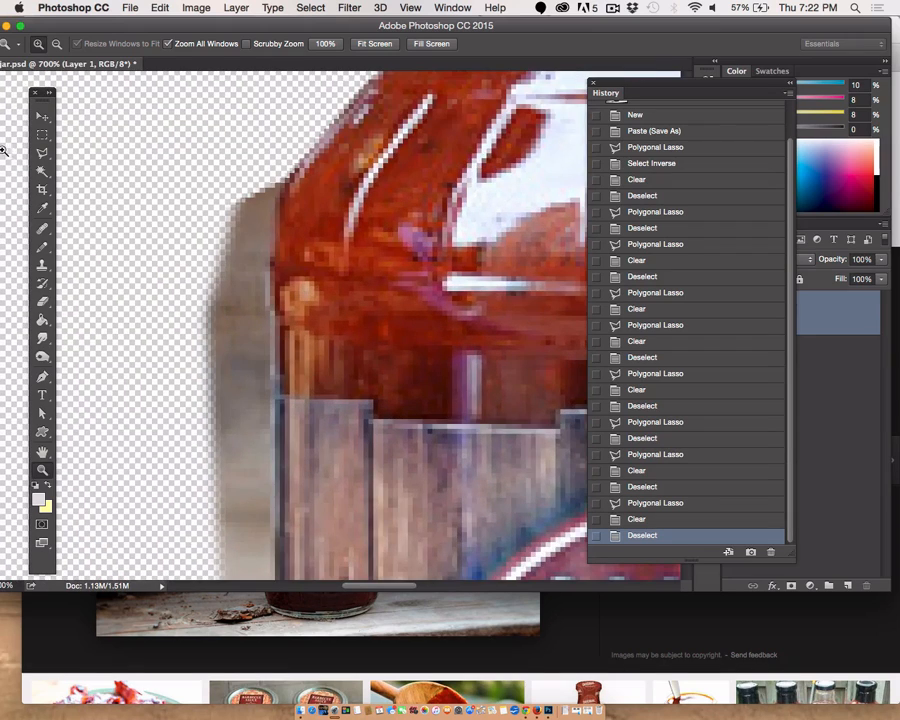
click(42, 153)
click(253, 151)
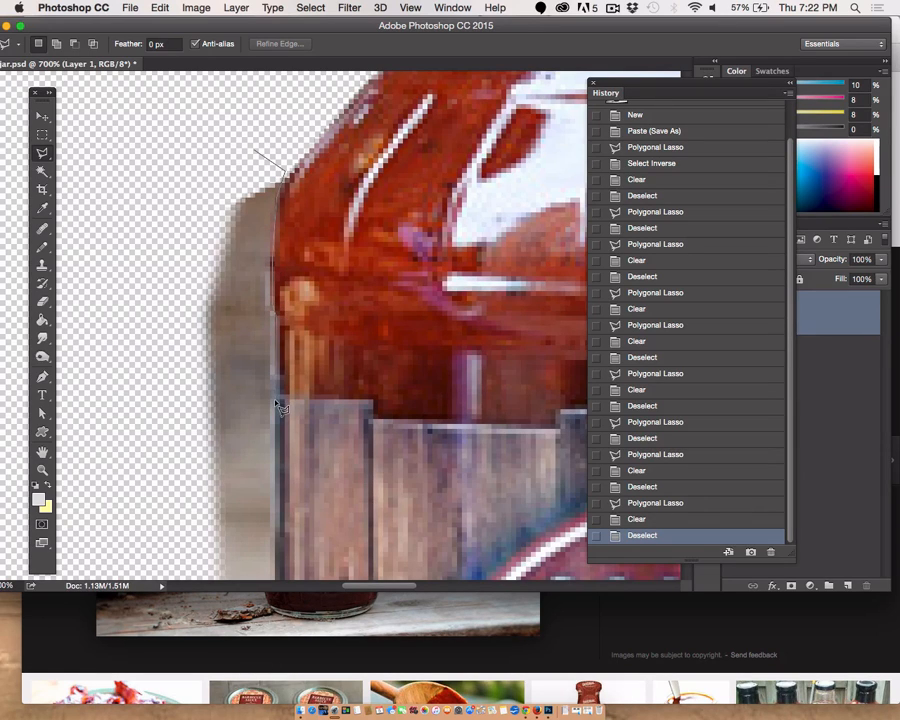
scroll(281, 406, down, 5)
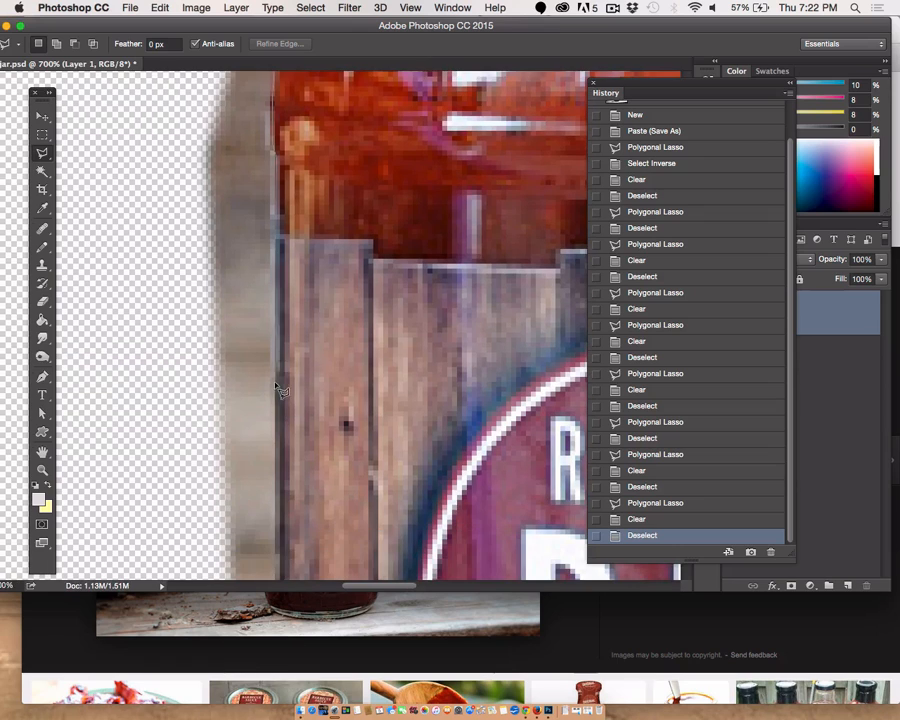
click(276, 398)
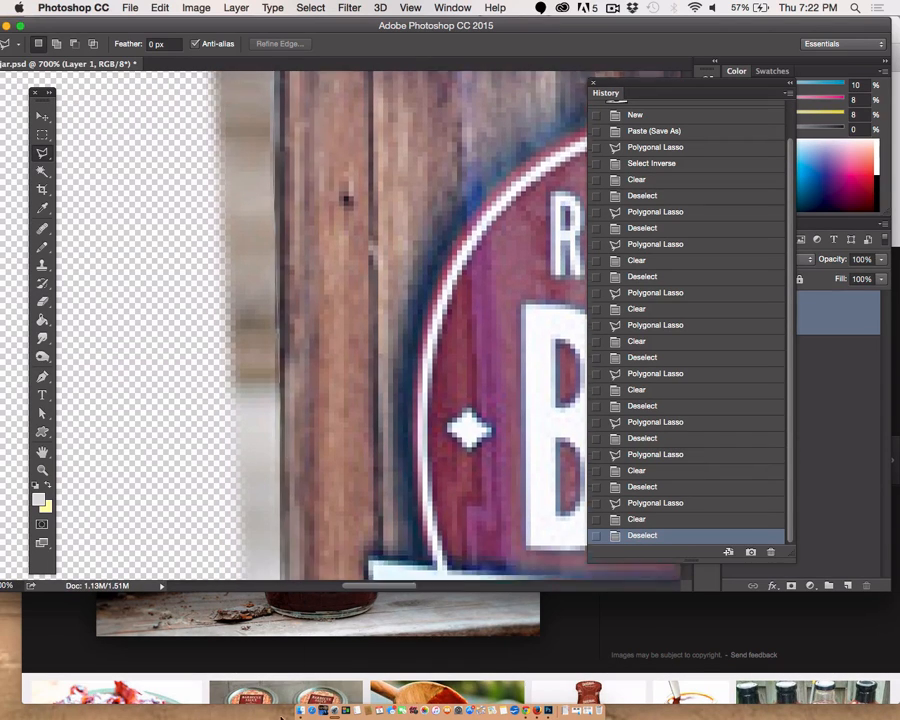
click(285, 390)
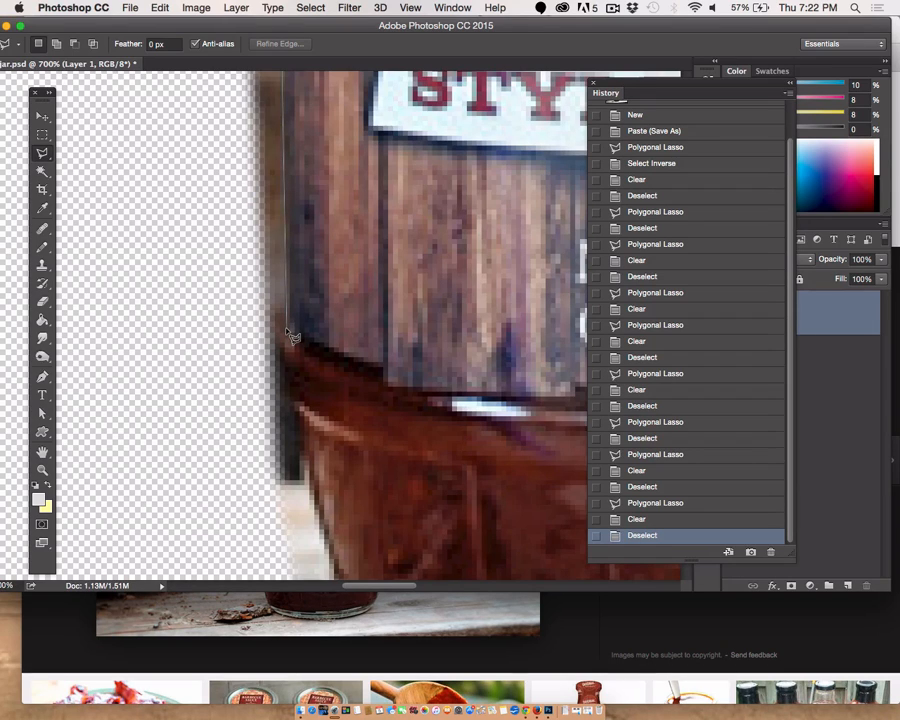
click(243, 356)
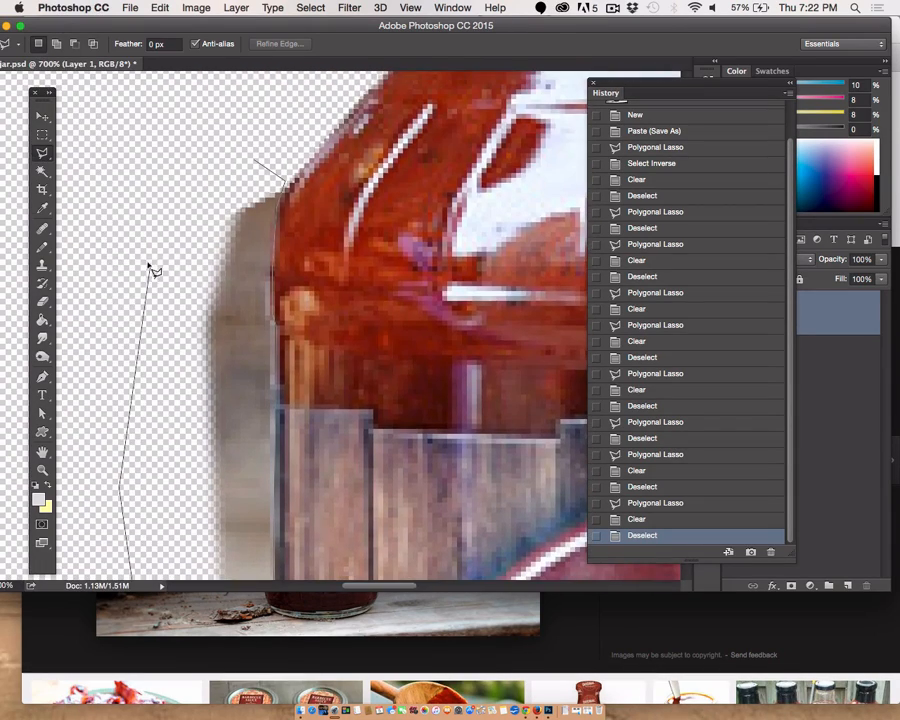
click(147, 264)
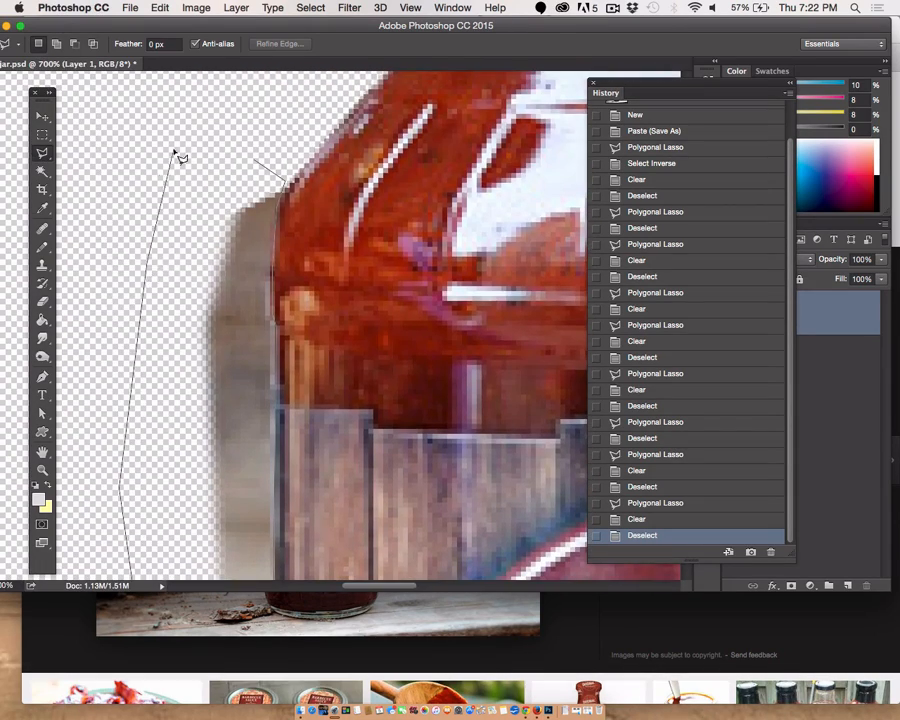
double_click(254, 161)
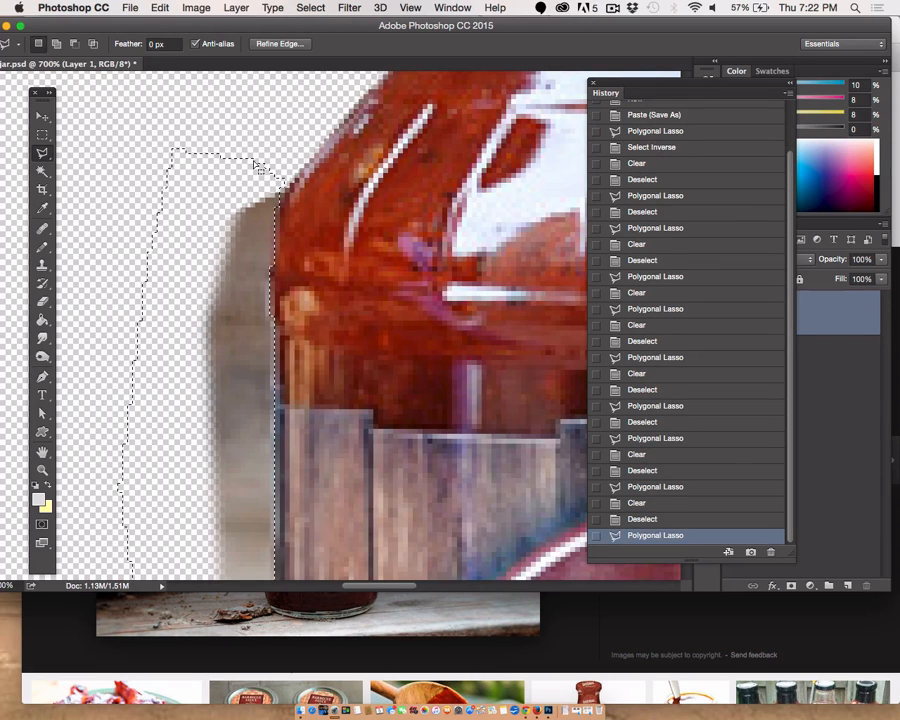
key(Delete)
key(ctrl+d)
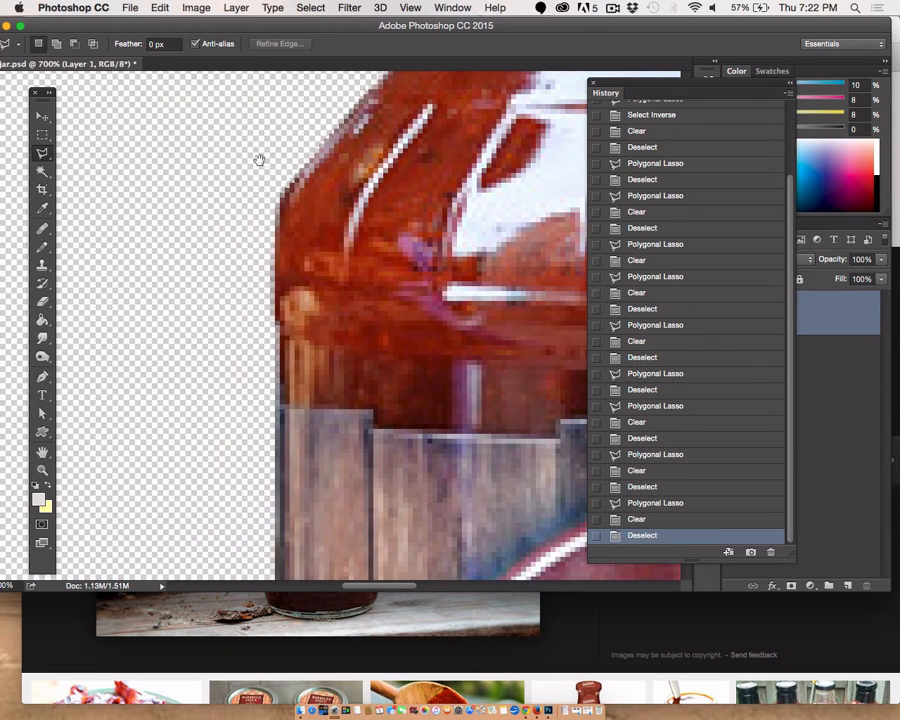
Zoom out from the shoulder and zoom in on the bottle's net weight text and lower label edge at about 916%
key(ctrl+minus)
key(ctrl+minus)
key(ctrl+minus)
key(ctrl+minus)
key(ctrl+minus)
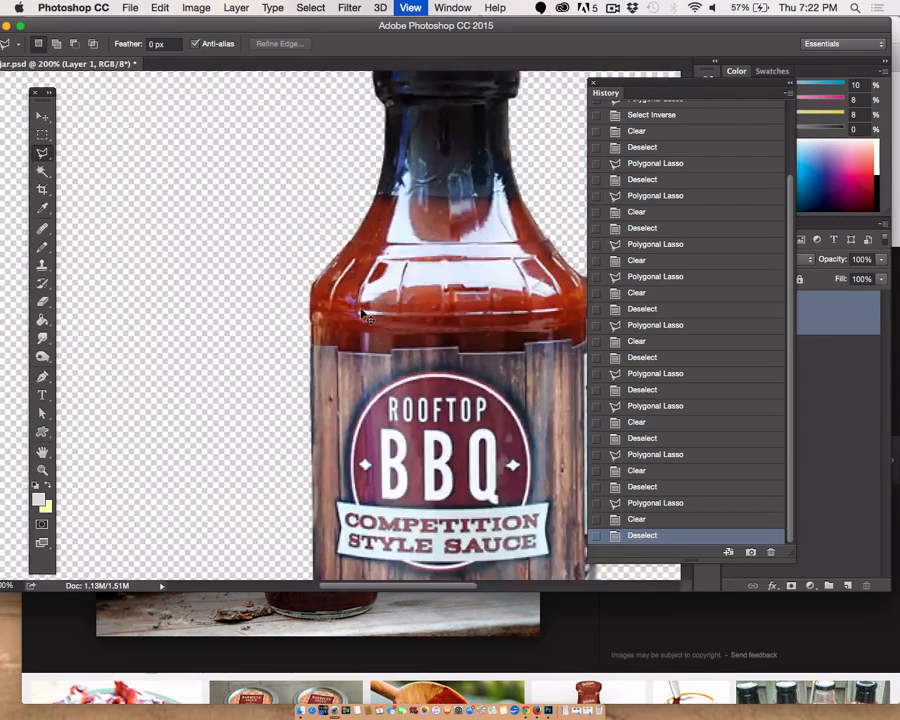
key(ctrl+minus)
key(z)
drag(240, 430, 436, 476)
key(c)
drag(168, 347, 451, 346)
key(l)
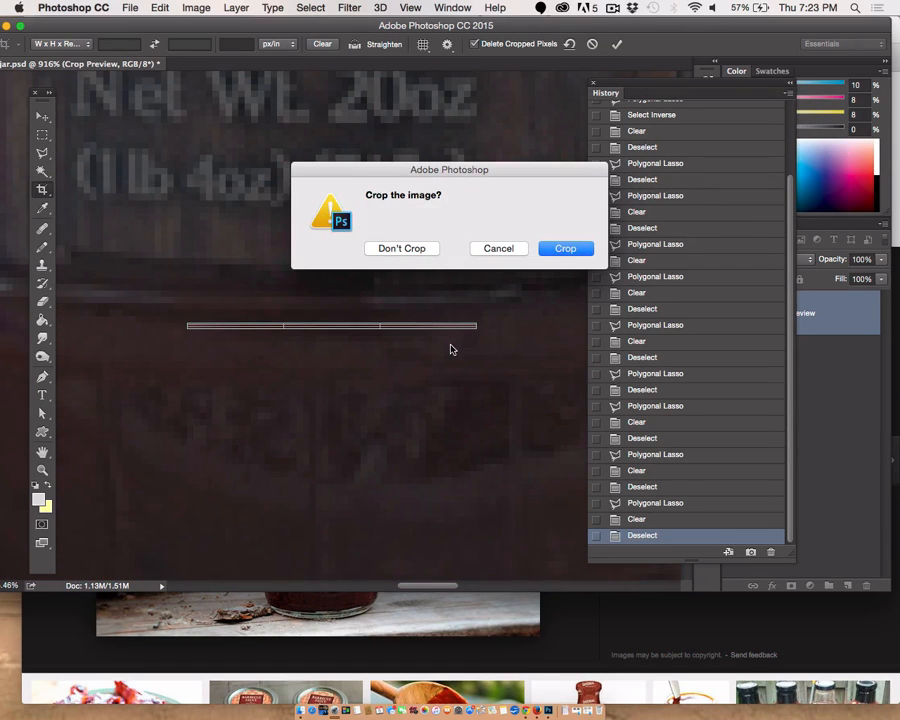
click(418, 250)
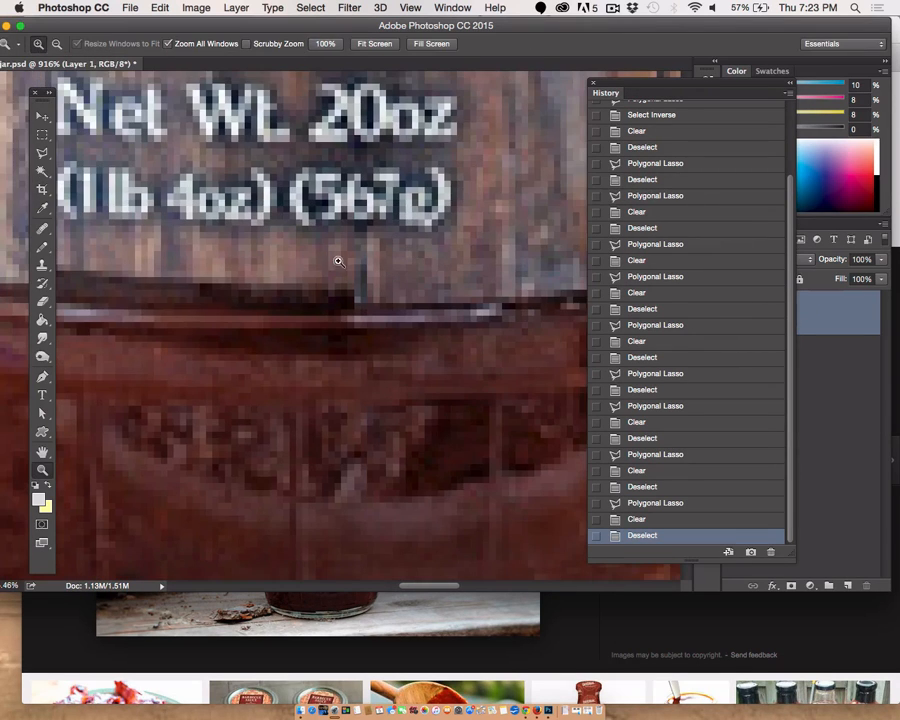
Lasso the dark and white background remnant along the bottle's lower-left edge down to the base, clear it and deselect
key(v)
drag(306, 276, 662, 276)
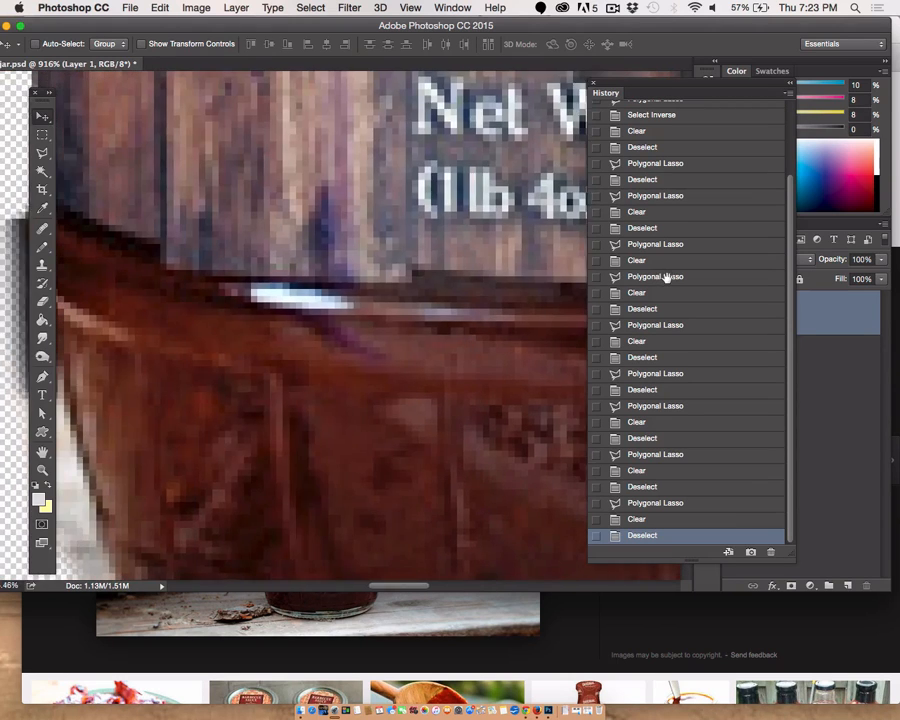
drag(328, 340, 575, 343)
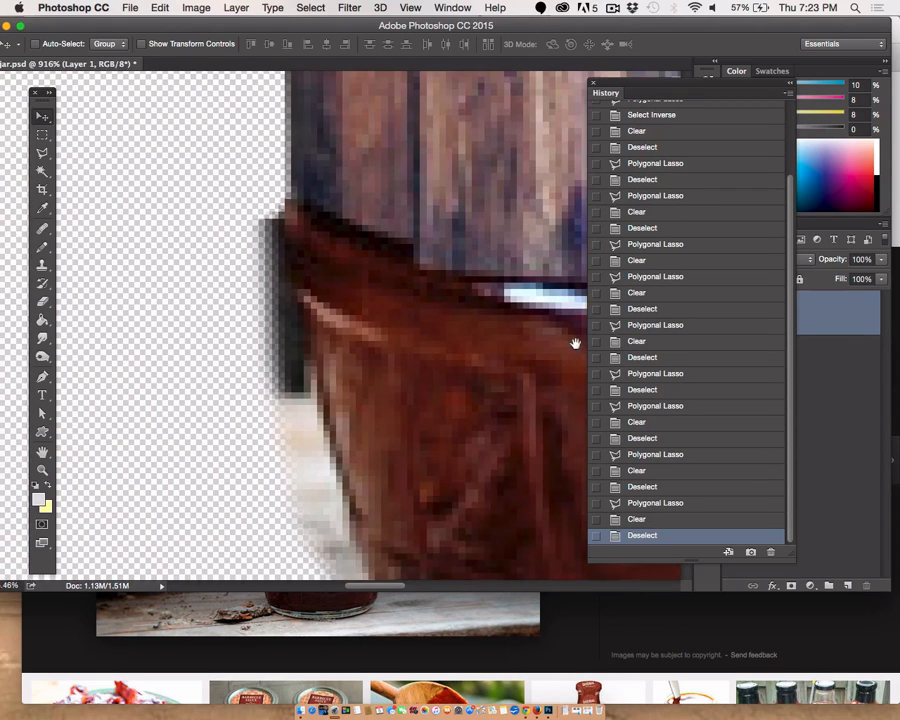
drag(42, 152, 80, 162)
click(275, 181)
click(287, 245)
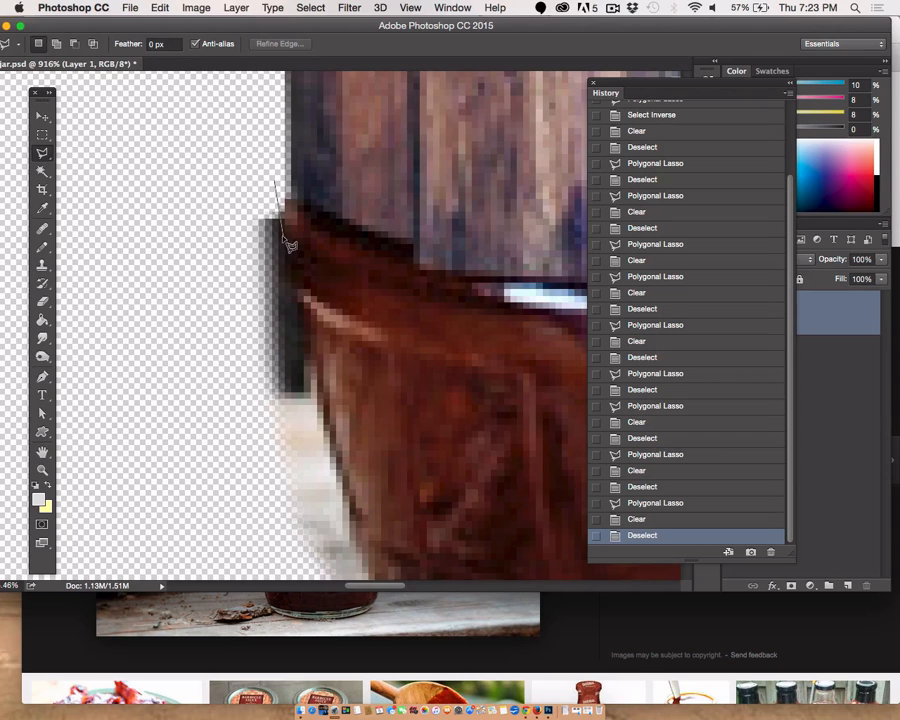
click(295, 292)
scroll(357, 522, down, 5)
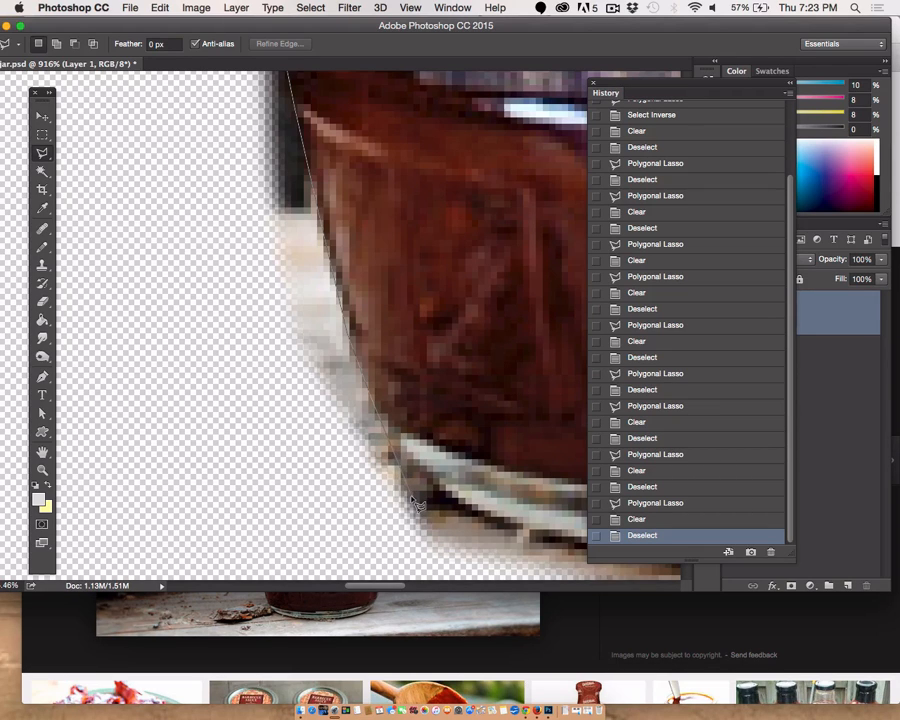
click(299, 473)
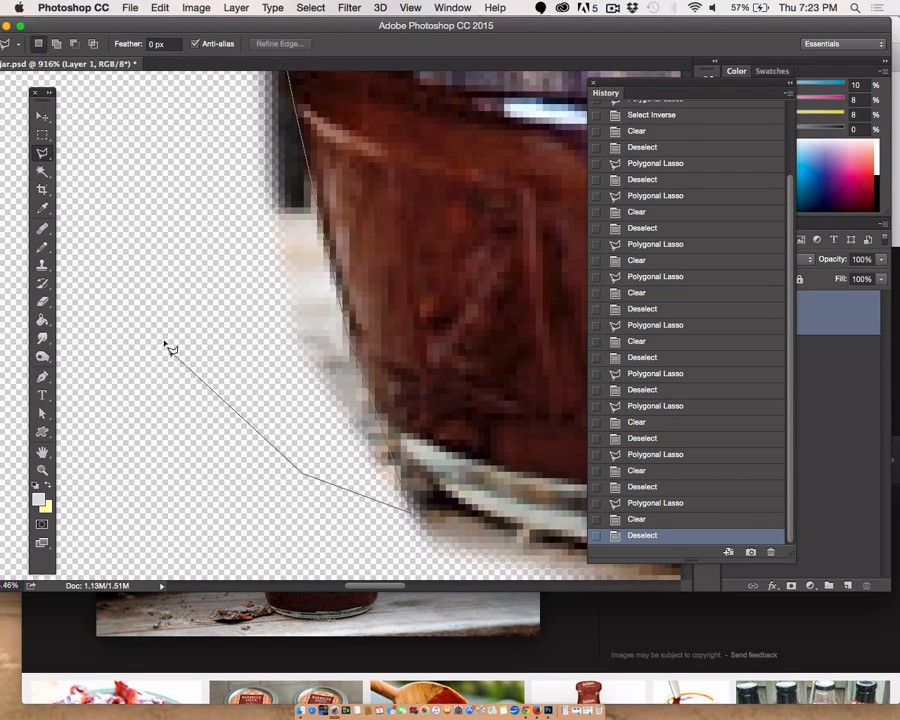
click(168, 347)
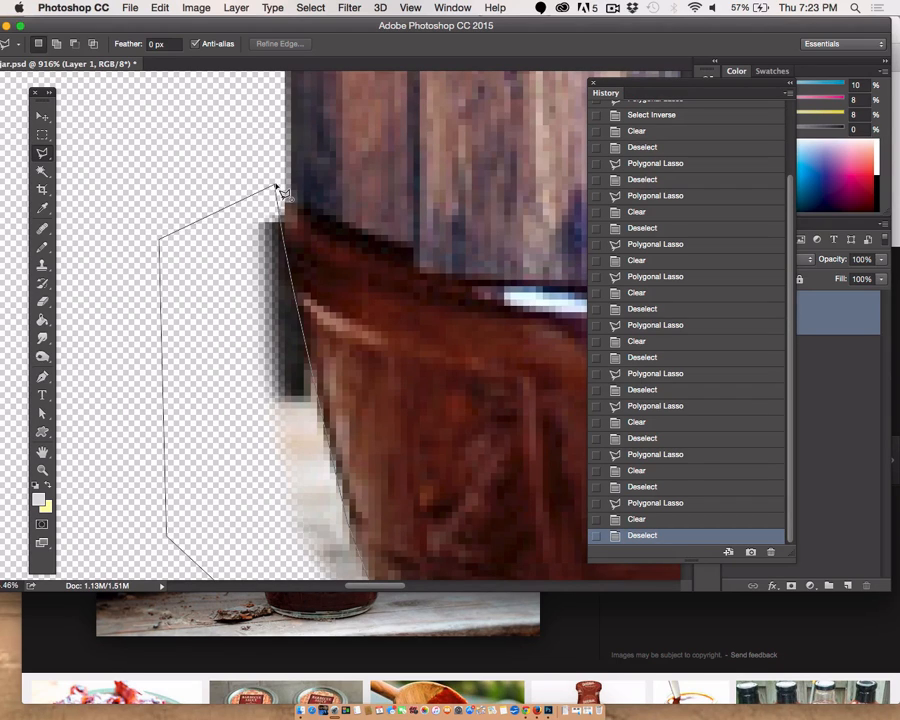
click(278, 187)
key(Delete)
key(super+d)
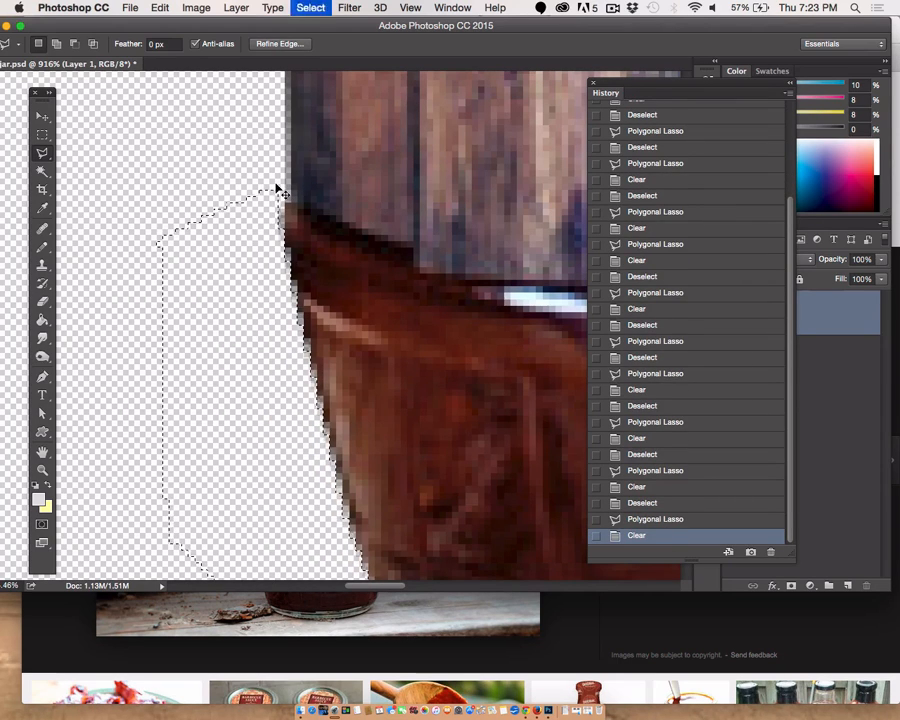
Check the whole bottle cutout at 100% and zoom in on its lower-right base at 500%
key(super+minus)
key(super+minus)
key(super+minus)
key(super+minus)
key(super+minus)
key(super+minus)
key(super+minus)
key(super+minus)
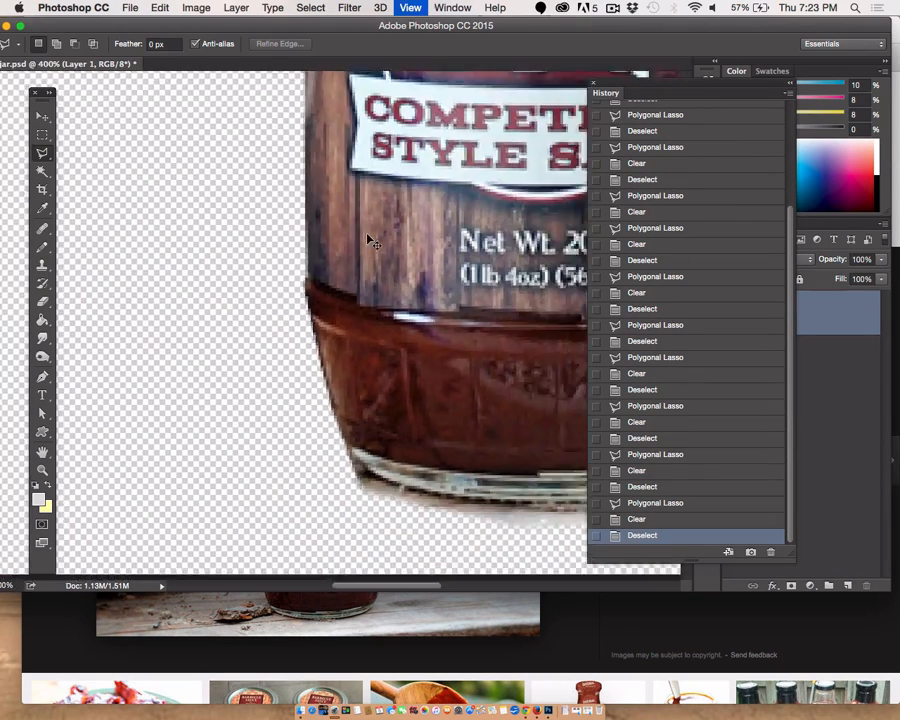
key(z)
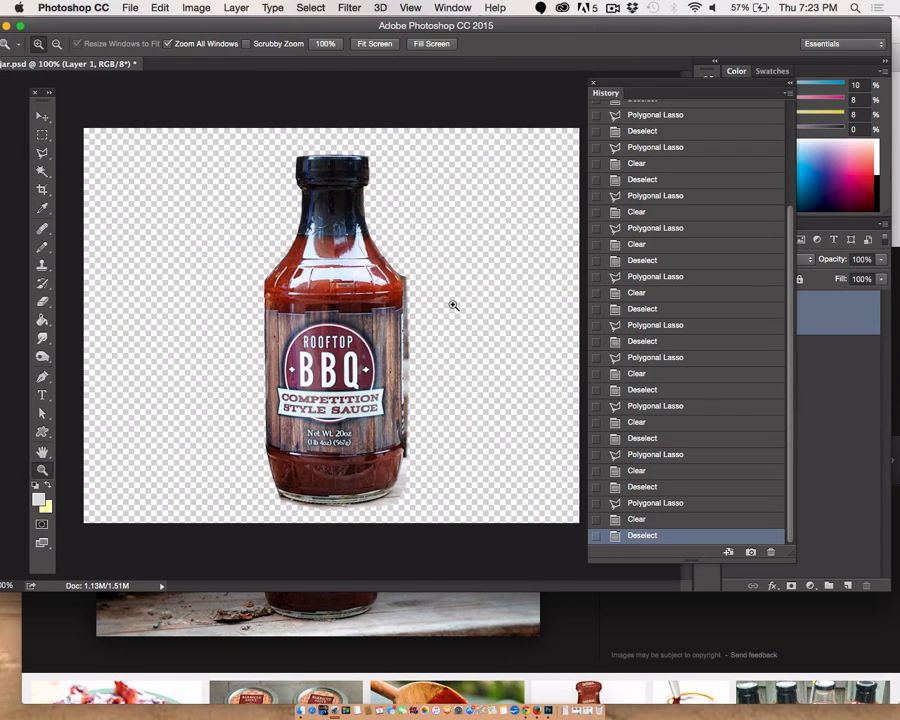
click(343, 496)
drag(396, 242, 381, 233)
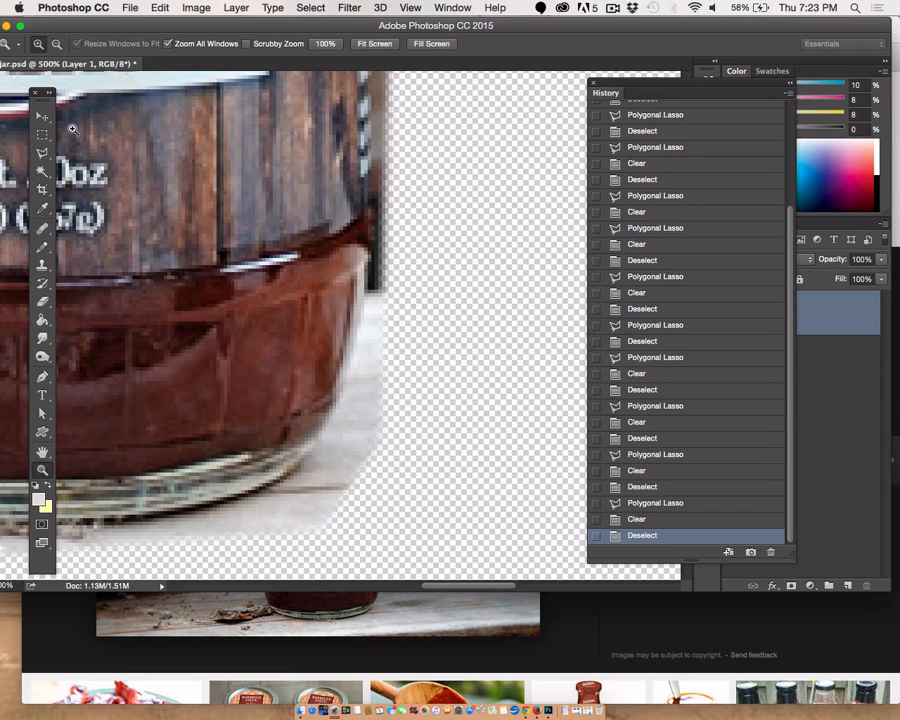
Lasso the leftover background around the bottle's lower-right curve and under the base's right half with the Polygonal Lasso, clear it and deselect
click(42, 153)
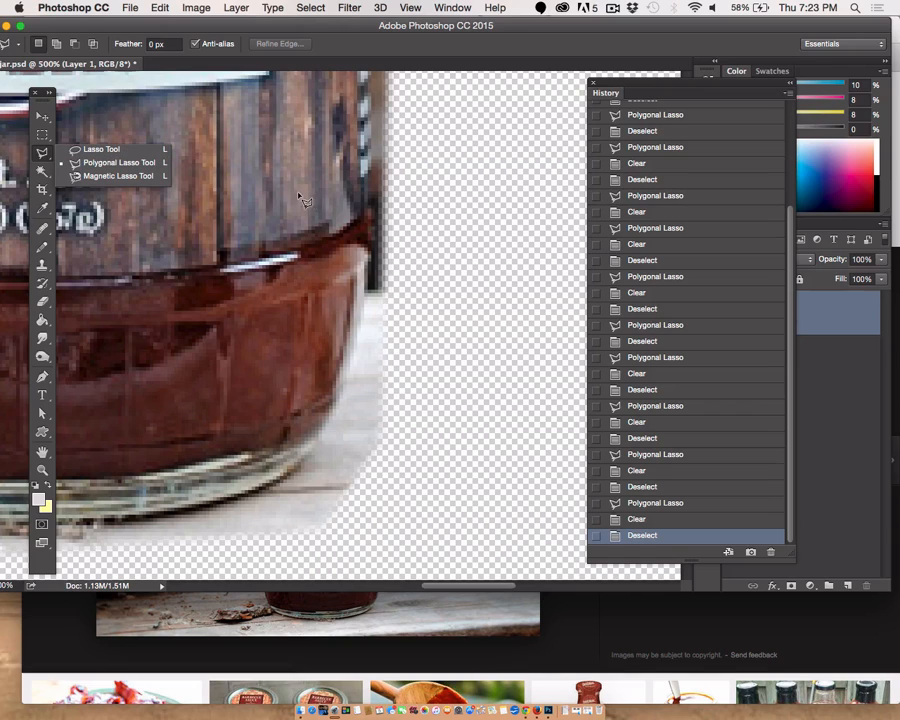
click(371, 206)
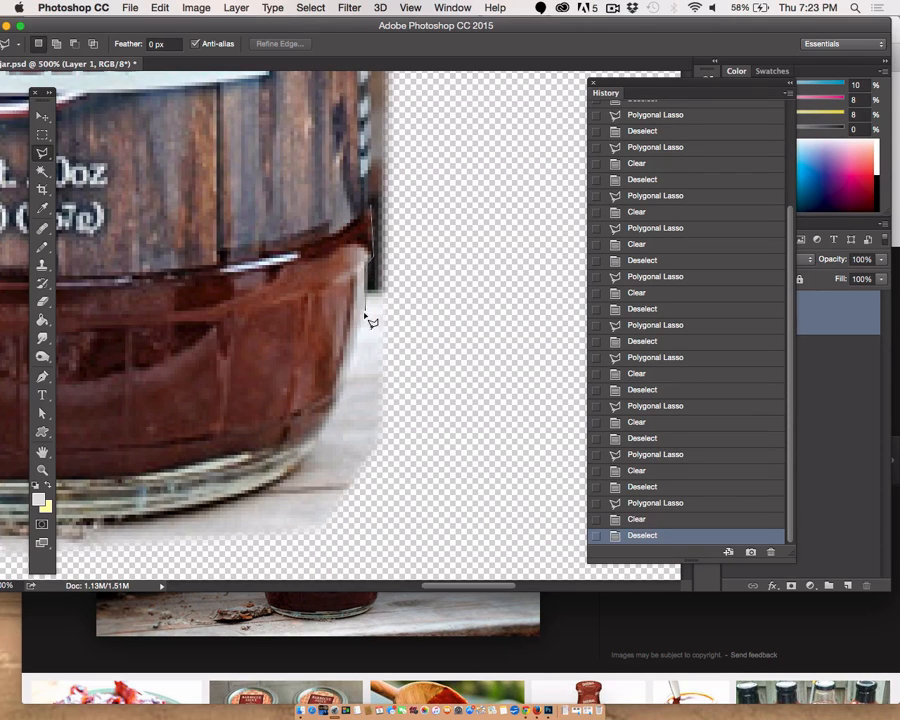
click(335, 422)
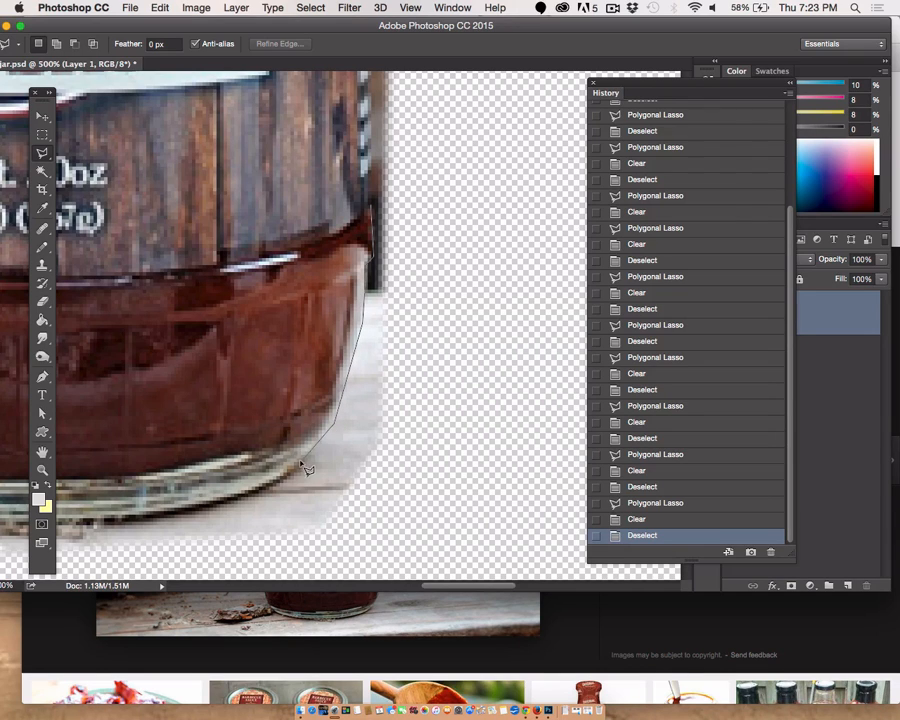
click(96, 521)
click(90, 560)
click(405, 550)
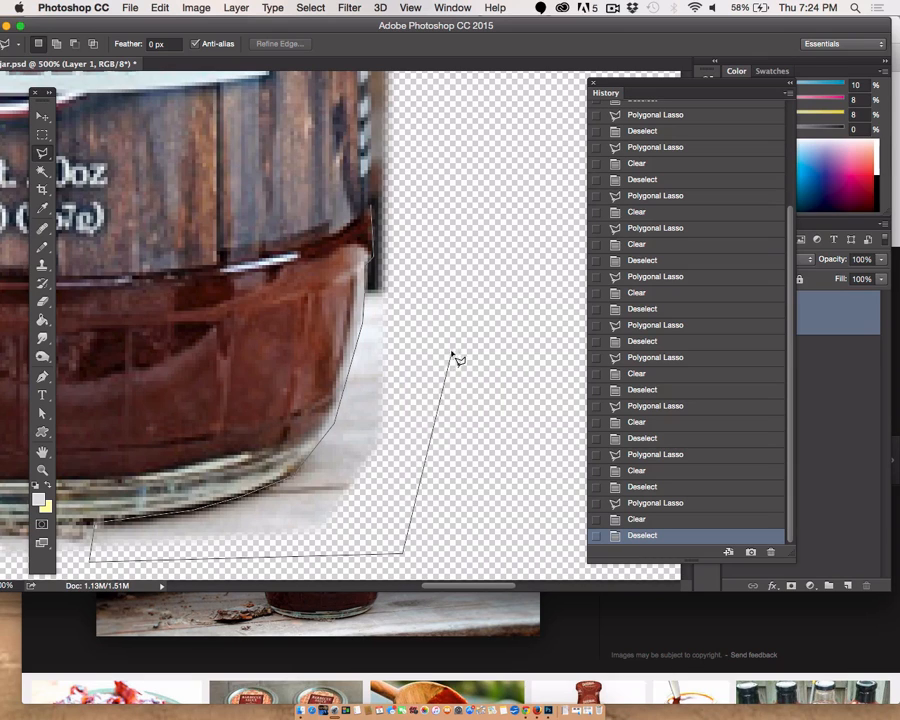
double_click(485, 128)
key(BackSpace)
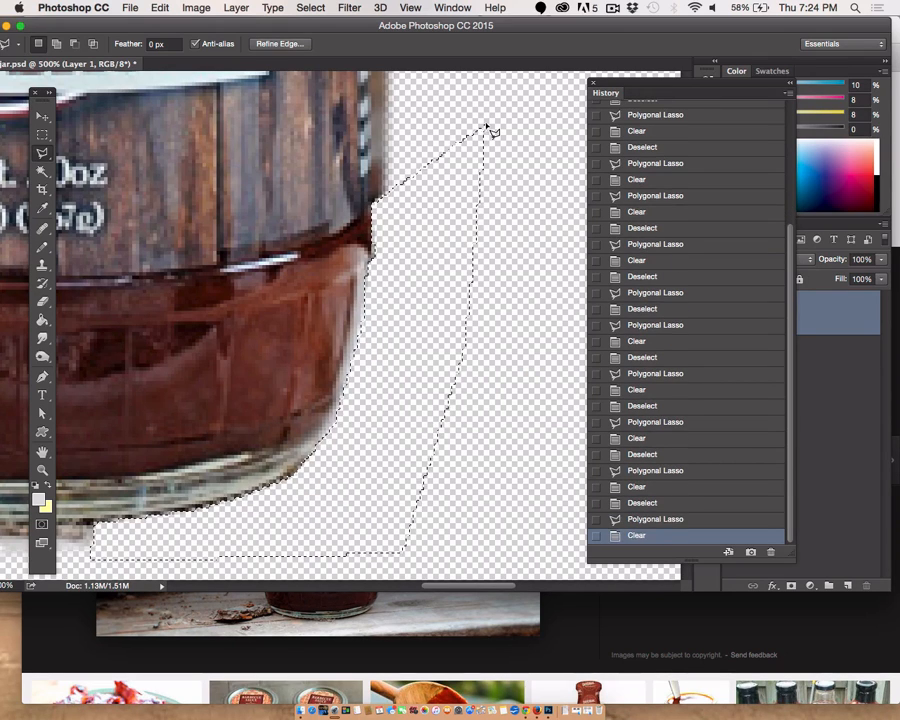
key(super+d)
Lasso the background strip along the bottle's right side from lower label edge to shoulder, clear it and deselect
mouse_move(406, 240)
mouse_down()
mouse_move(431, 280)
mouse_move(422, 459)
mouse_up()
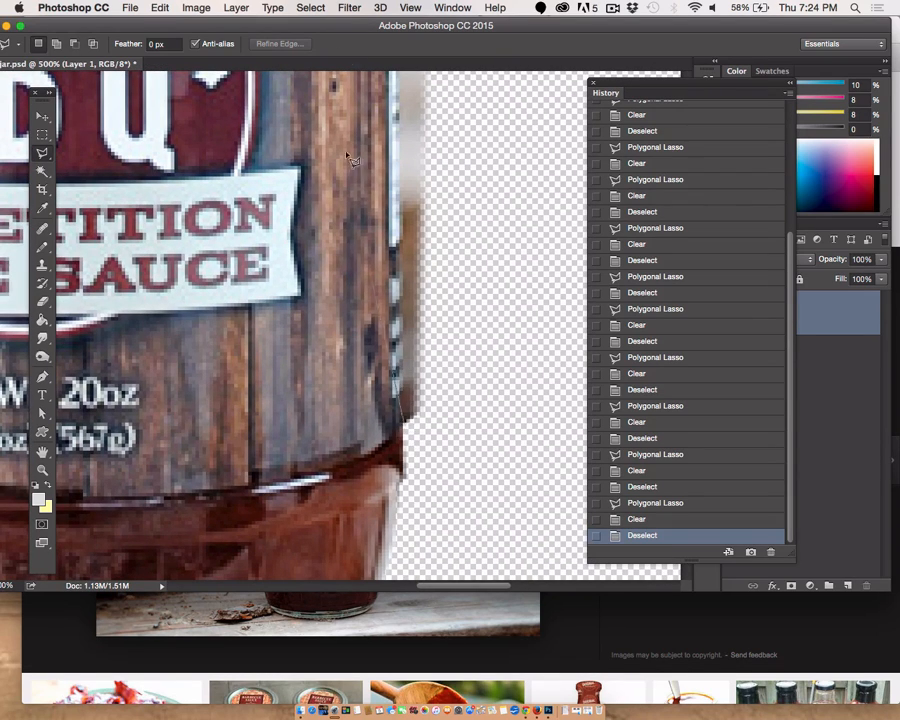
scroll(374, 293, up, 10)
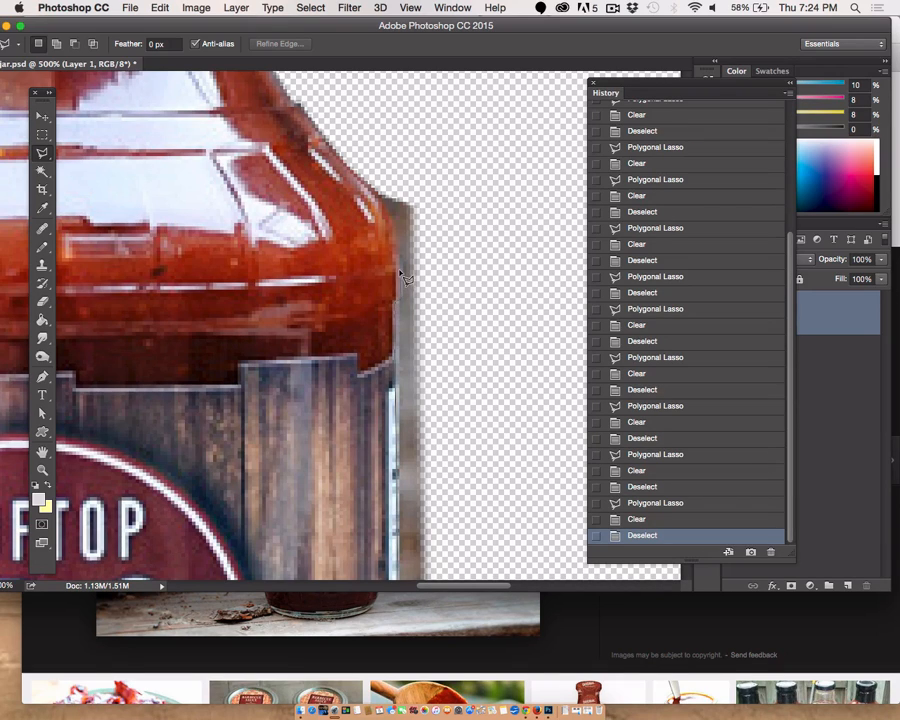
click(383, 197)
click(370, 166)
click(425, 165)
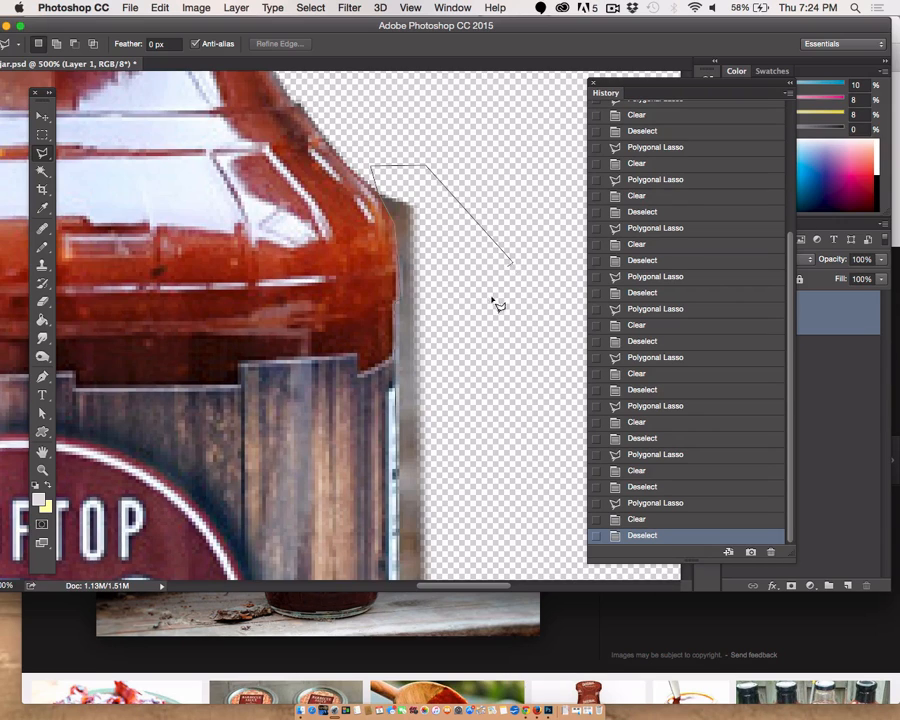
scroll(510, 300, down, 12)
click(542, 410)
double_click(497, 410)
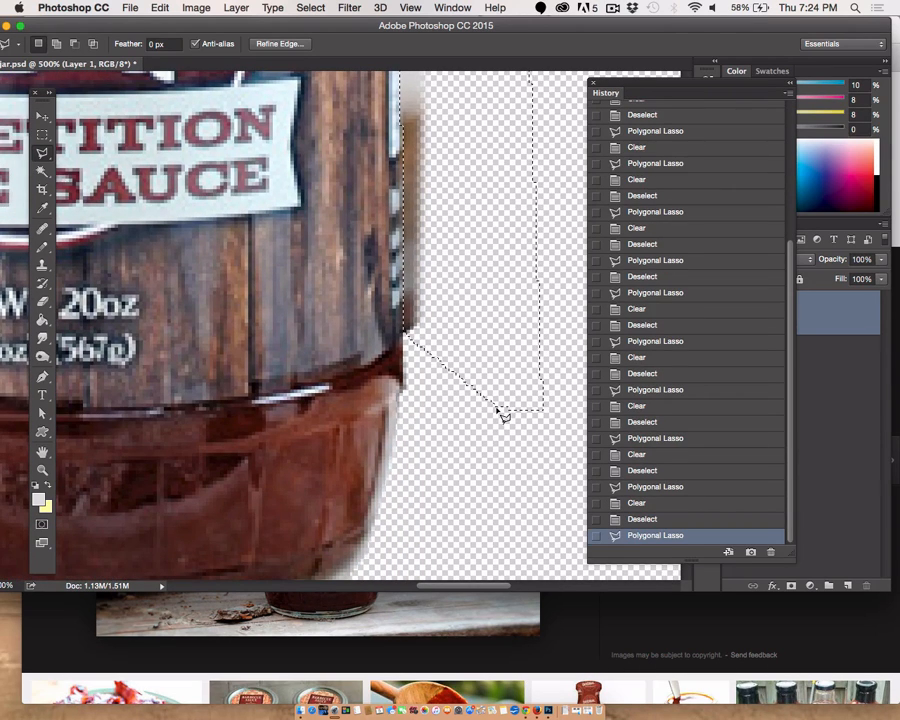
key(Delete)
key(super+d)
Examine the whole cutout at 100% and zoom in on the glass base's underside, ending at 400%
key(super+minus)
key(super+minus)
key(super+minus)
key(super+minus)
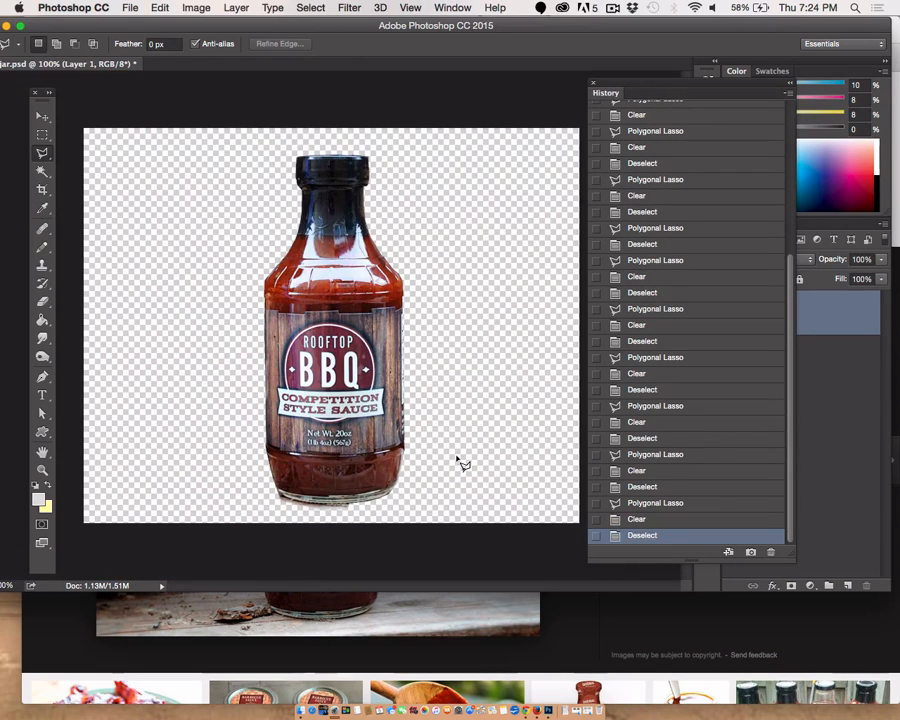
key(z)
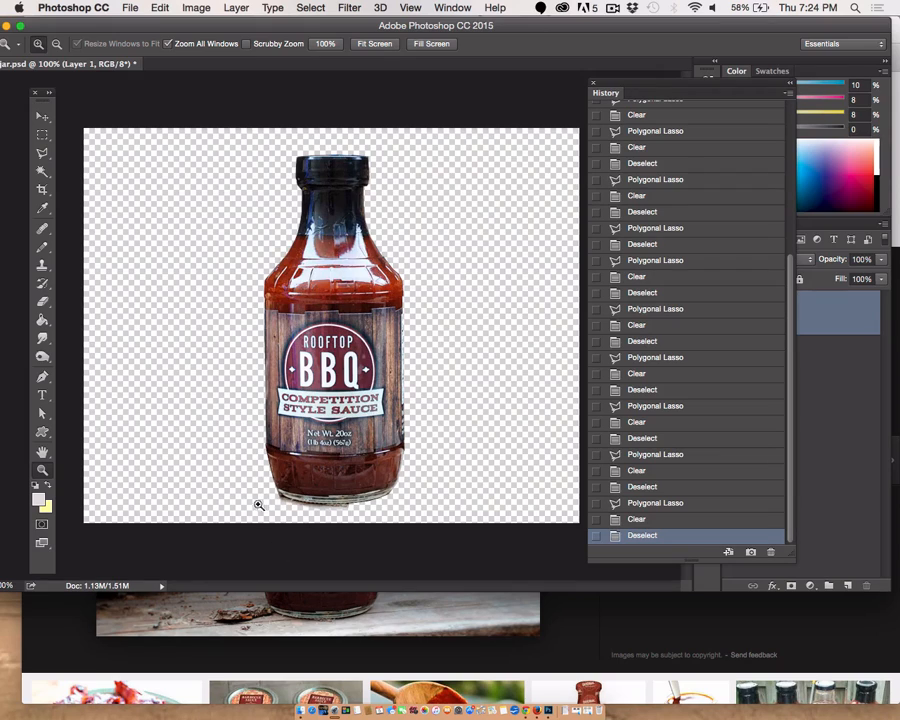
drag(260, 492, 213, 496)
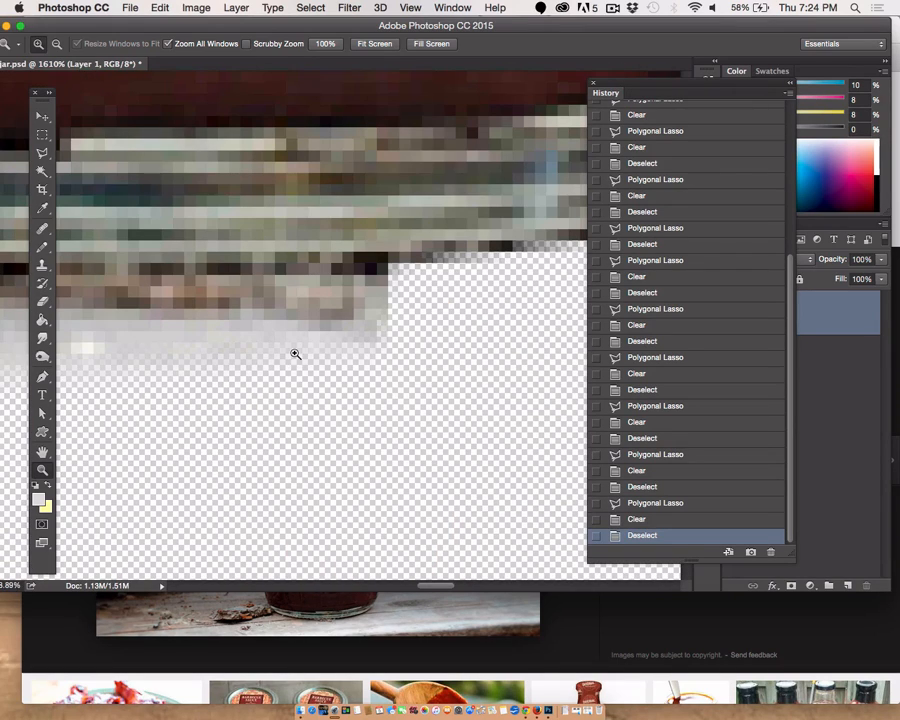
key(super+minus)
key(super+minus)
key(super+minus)
key(super+minus)
key(super+minus)
key(super+minus)
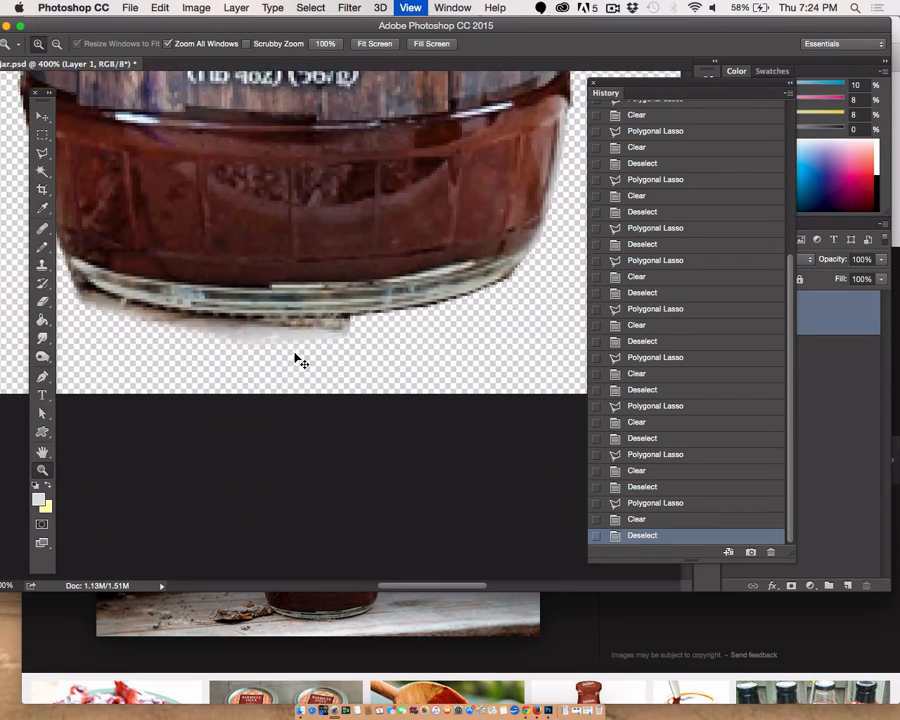
Lasso the leftover background under the left half of the bottle's glass base with the Polygonal Lasso, clear it and deselect
key(super+minus)
click(42, 152)
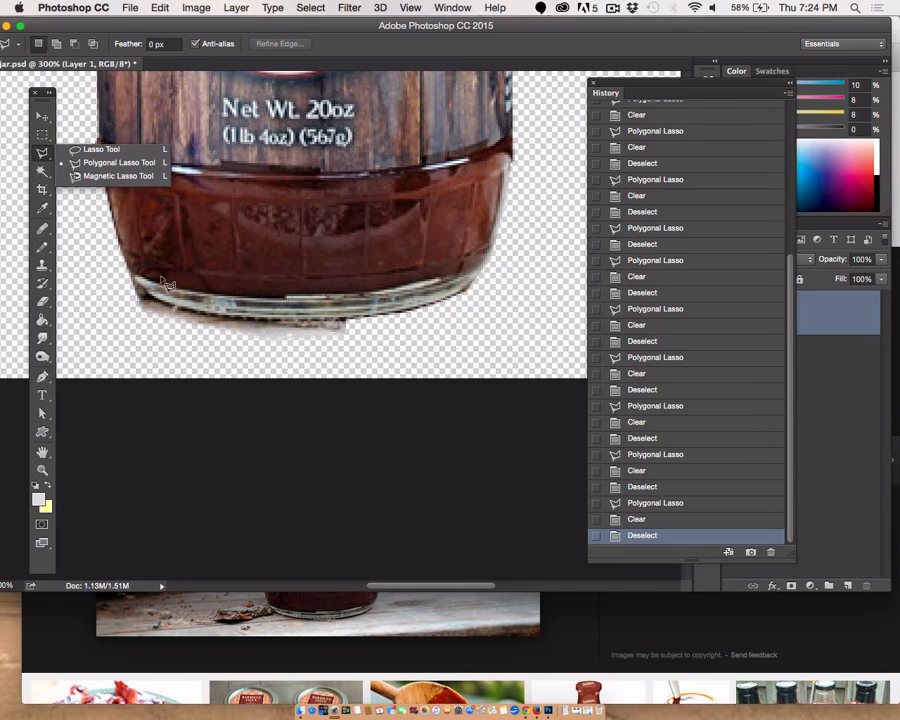
click(120, 282)
click(154, 303)
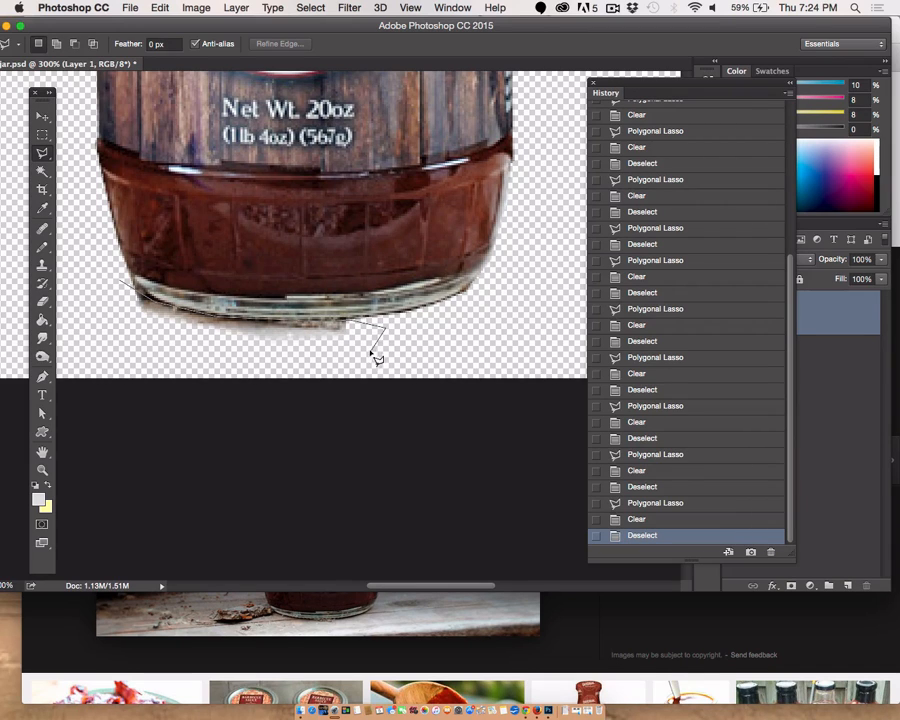
click(180, 362)
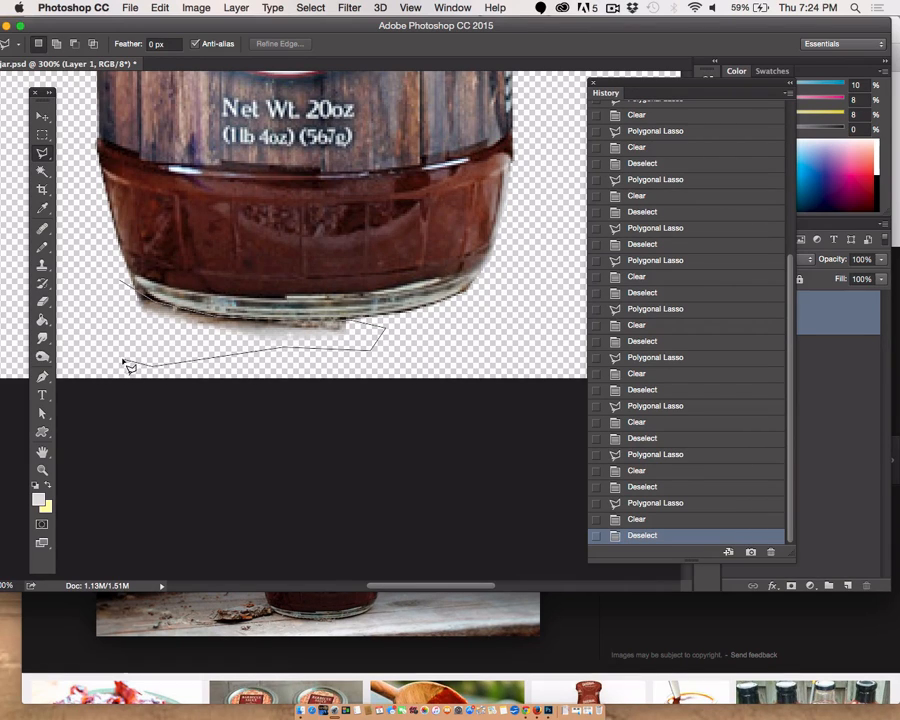
double_click(82, 323)
key(Delete)
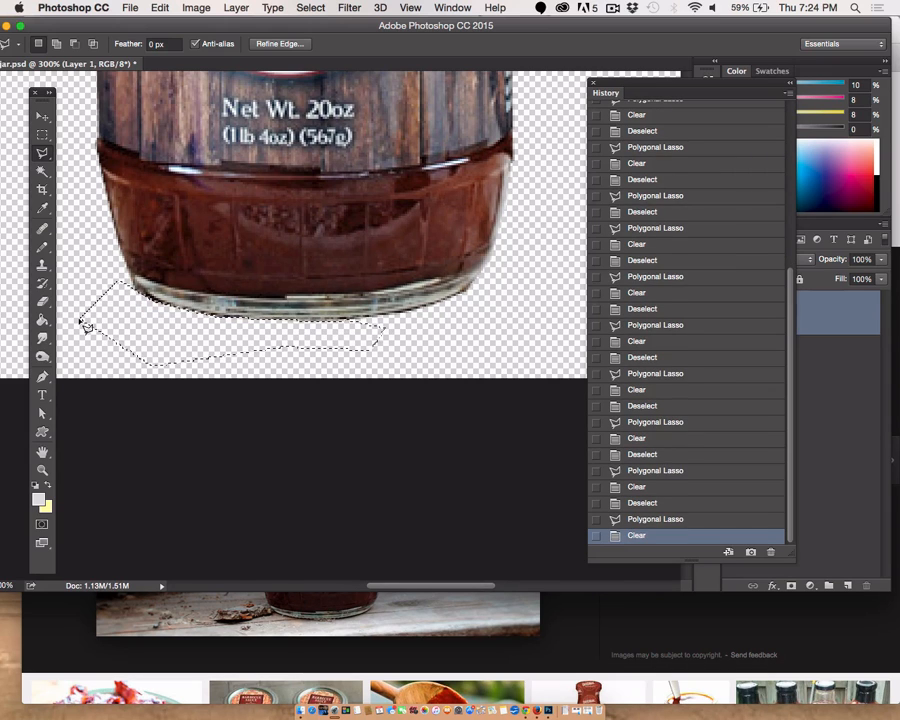
key(super+d)
Lasso a wedge cutting into the right side of the bottle's label with the Polygonal Lasso, clear it and deselect
key(super+0)
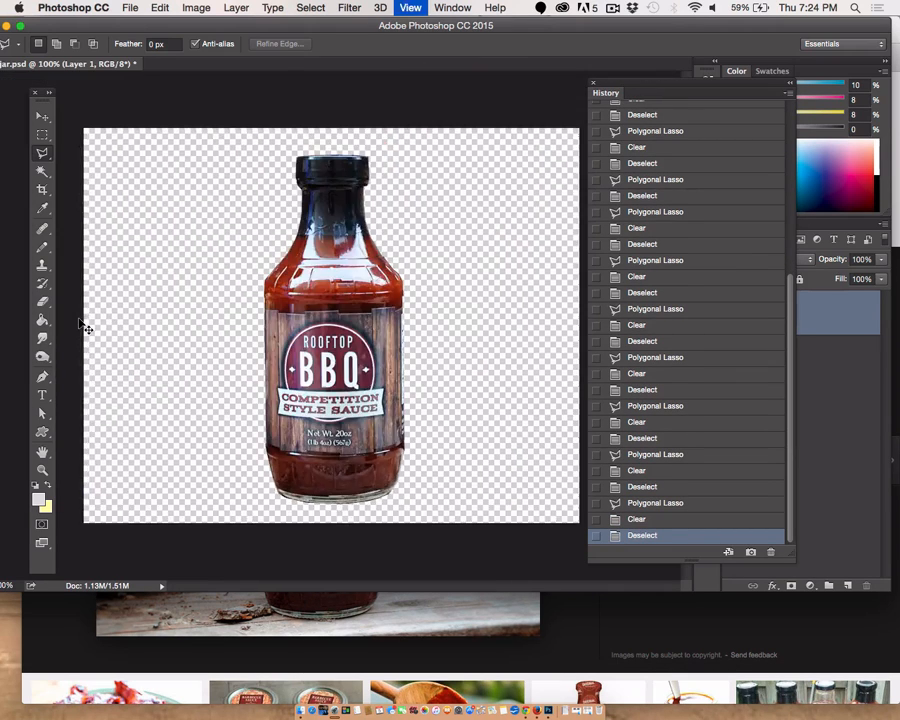
key(z)
click(246, 258)
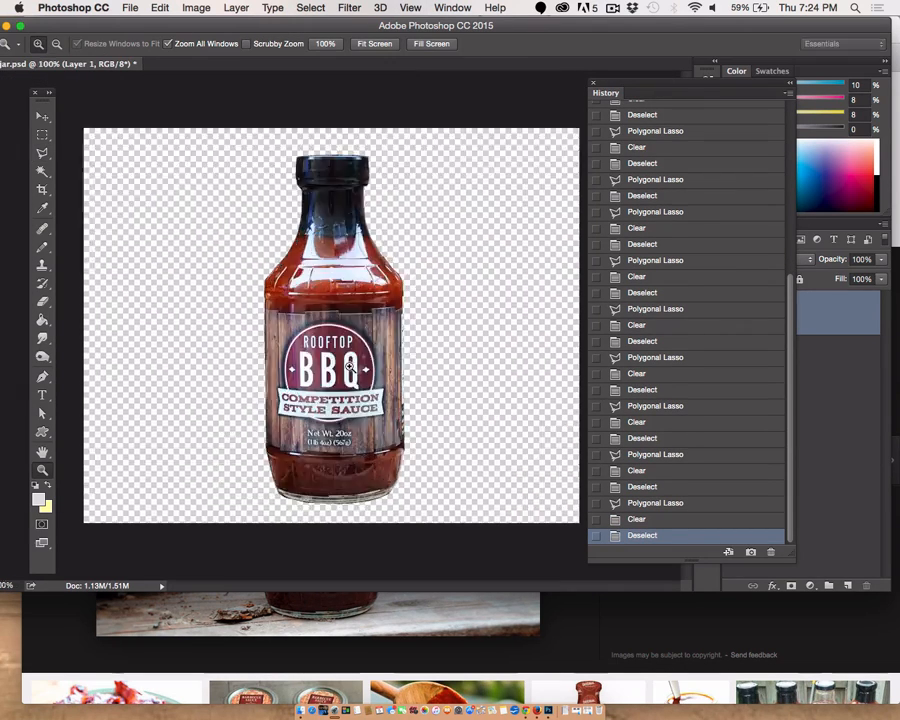
click(348, 368)
scroll(333, 386, down, 5)
scroll(333, 386, up, 4)
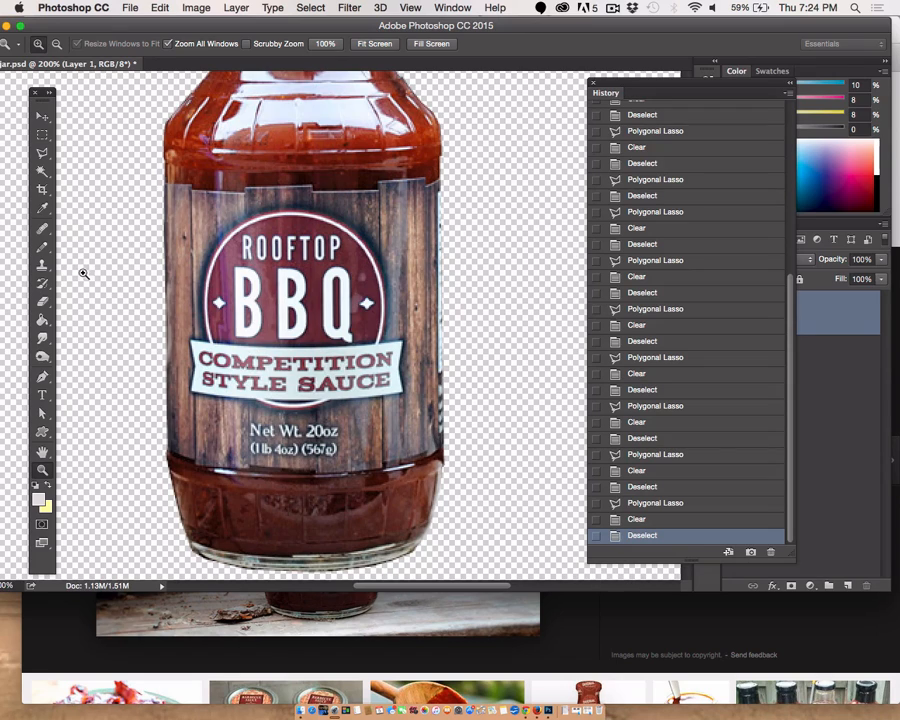
click(42, 300)
click(42, 152)
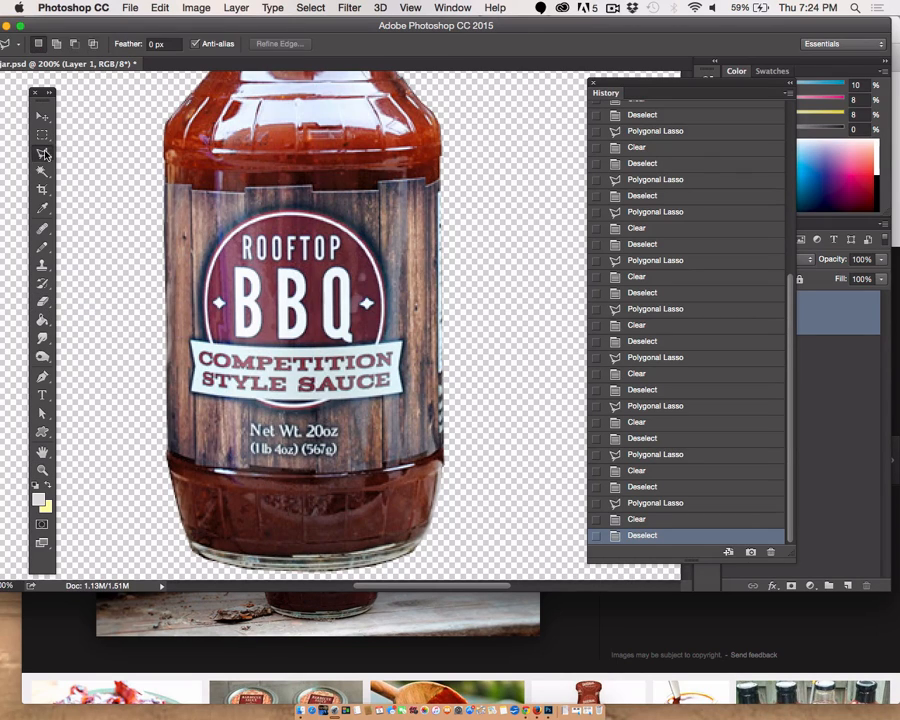
click(477, 213)
click(583, 336)
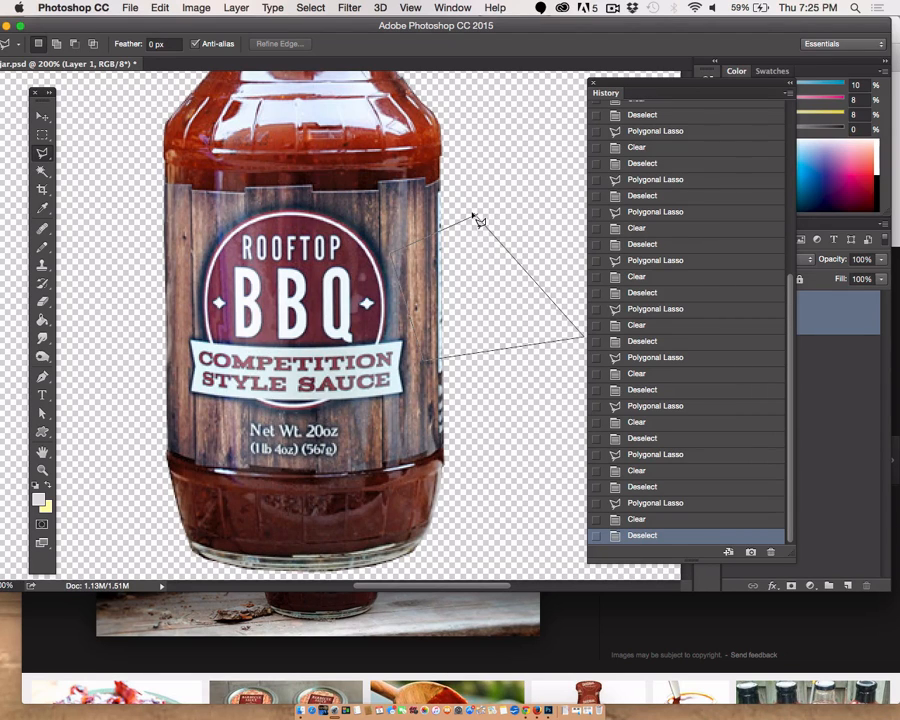
click(478, 218)
key(BackSpace)
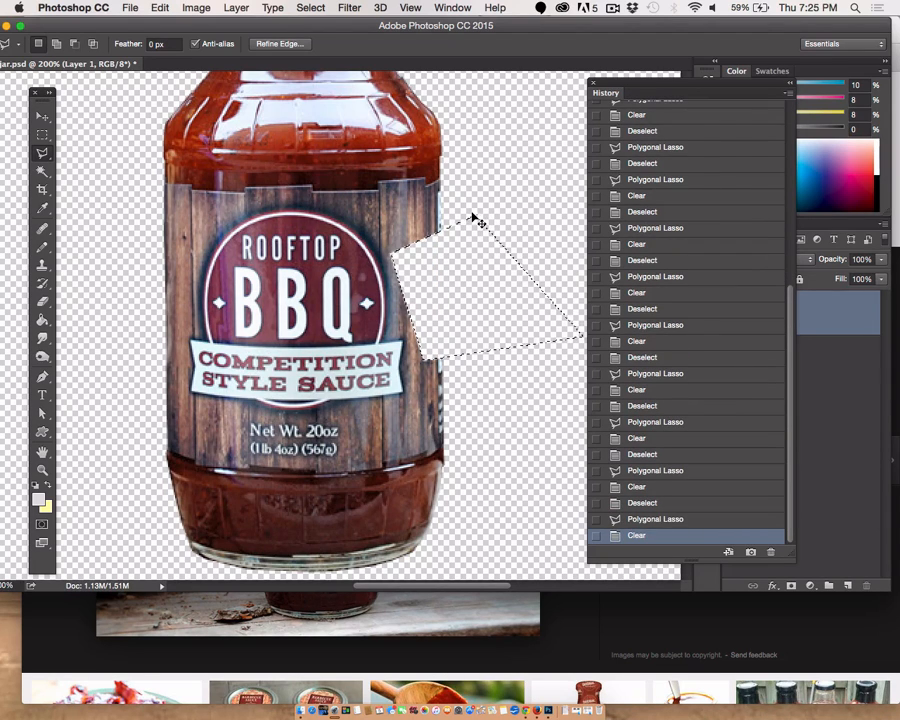
key(ctrl+d)
Choose the History Brush and set Snapshot 1 as its source state
scroll(476, 310, right, 5)
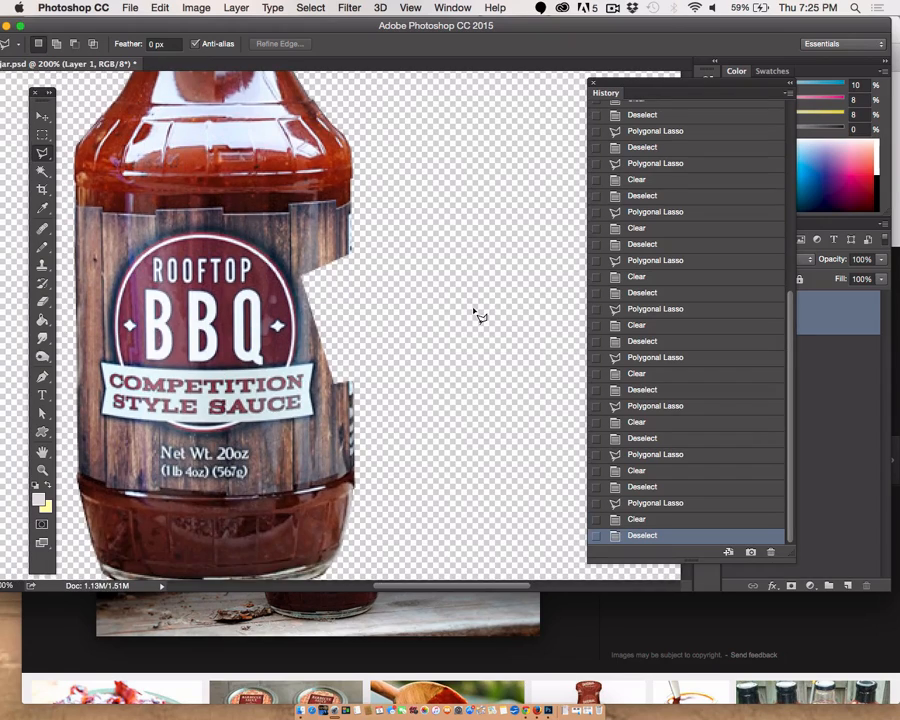
scroll(478, 315, up, 5)
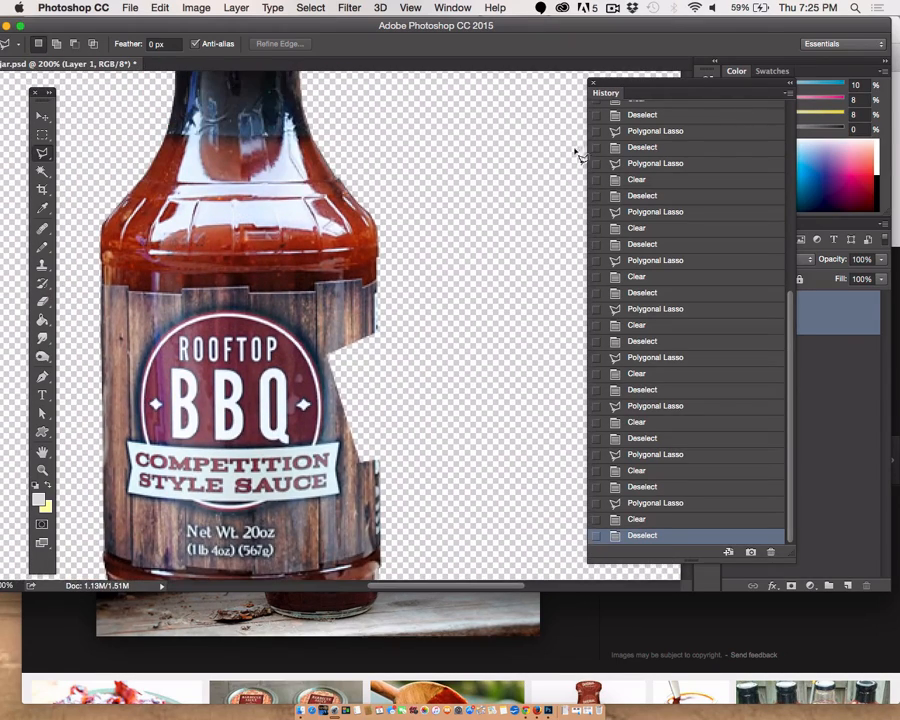
scroll(681, 181, up, 5)
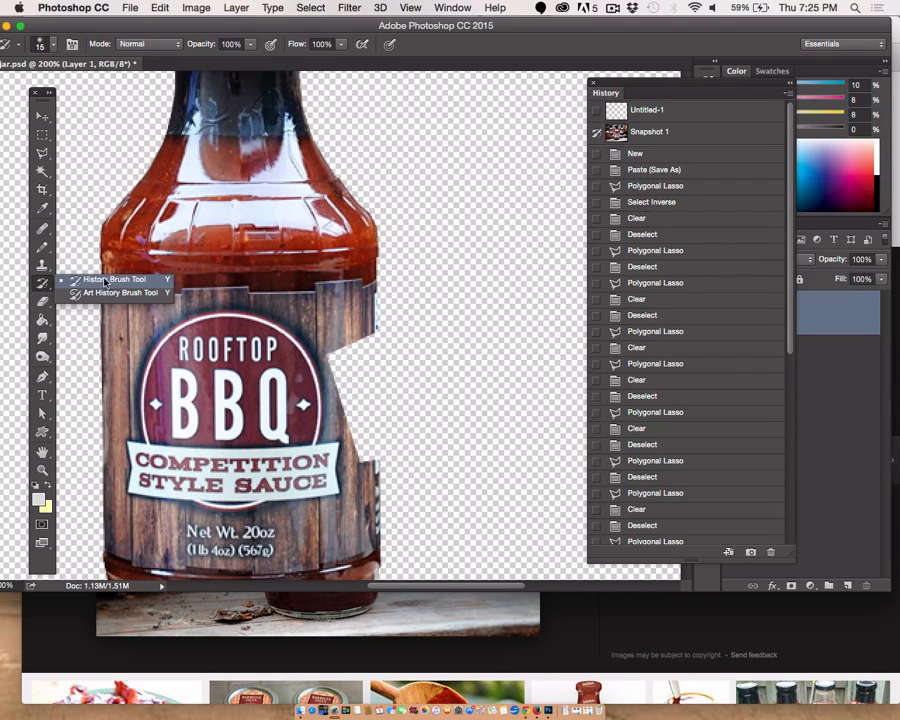
click(111, 281)
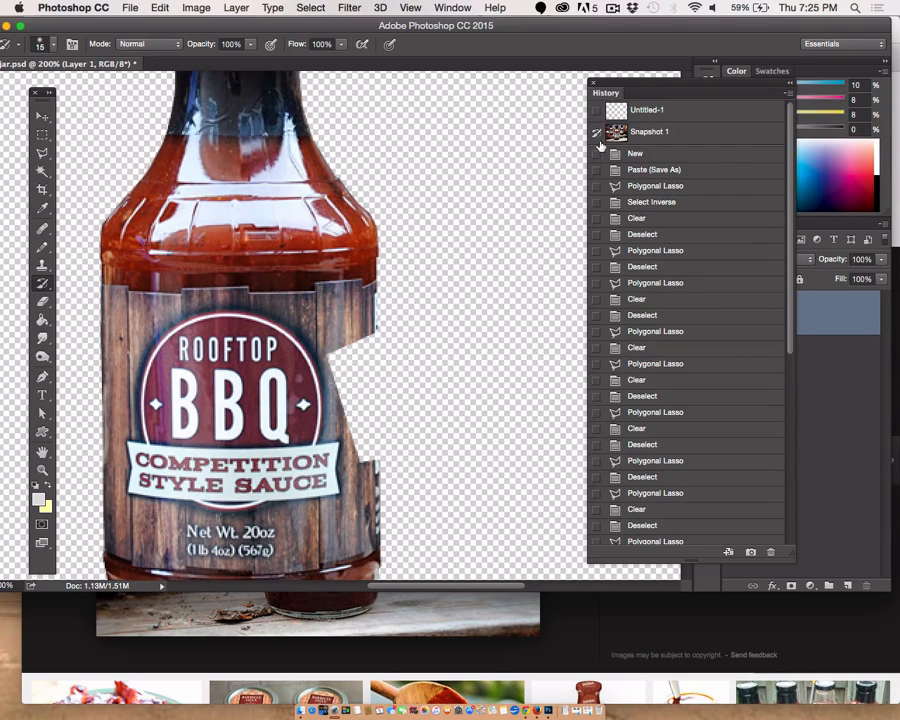
click(597, 132)
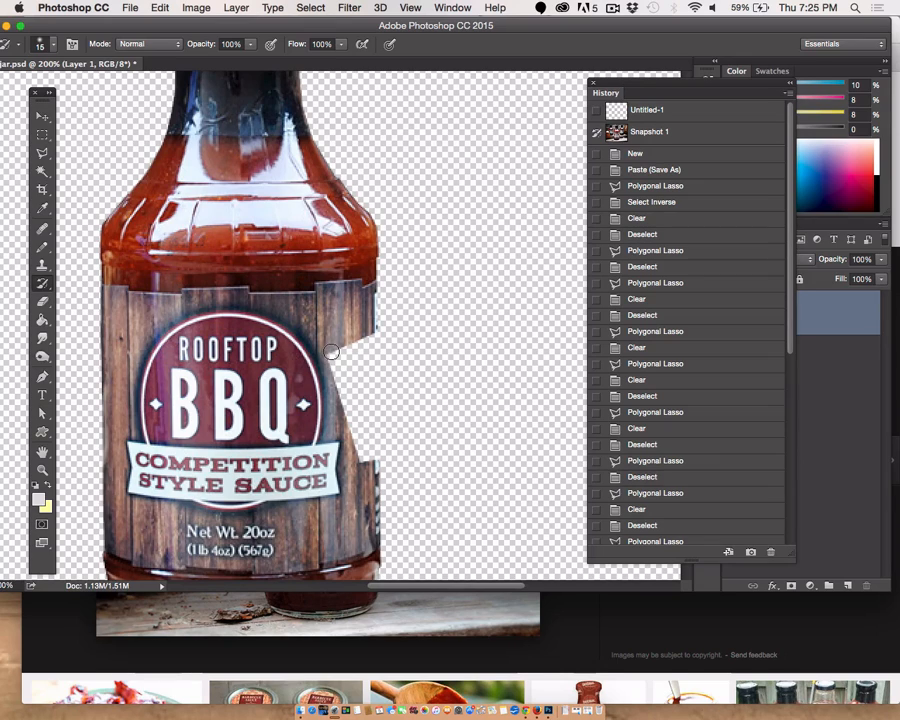
Try painting the missing label area back with a 15 px History Brush, continuing beyond the bottle's right edge, and undo the painting
mouse_move(334, 373)
mouse_down()
mouse_move(356, 408)
mouse_move(358, 337)
mouse_move(364, 373)
mouse_move(368, 339)
mouse_move(363, 453)
mouse_move(358, 460)
mouse_move(355, 399)
mouse_move(361, 481)
mouse_up()
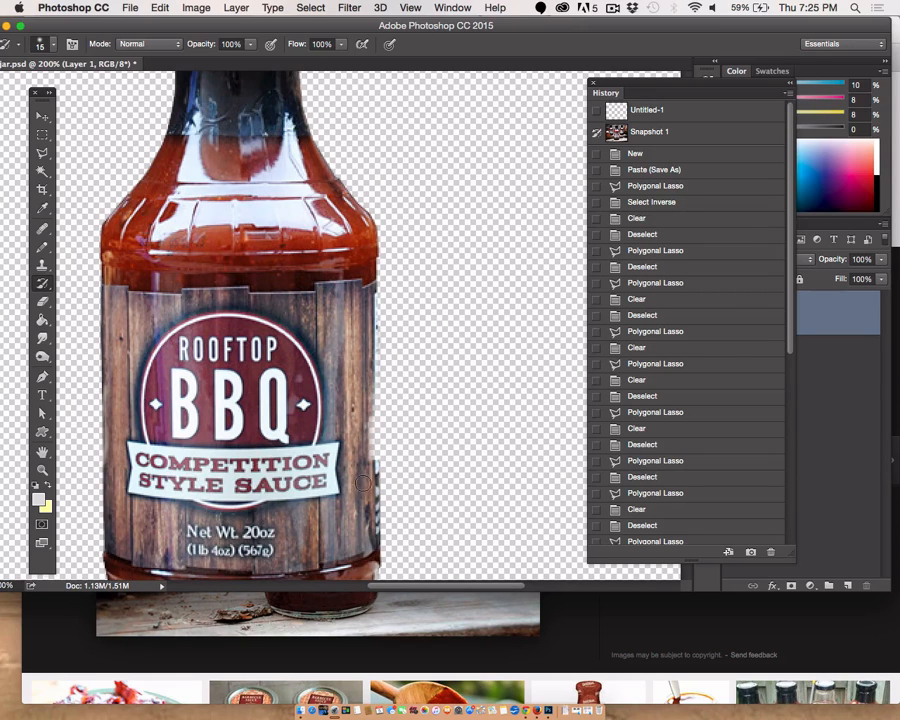
drag(370, 423, 371, 448)
mouse_move(372, 385)
mouse_down()
mouse_move(371, 289)
mouse_move(373, 429)
mouse_move(373, 358)
mouse_move(388, 339)
mouse_move(387, 410)
mouse_move(395, 289)
mouse_move(409, 280)
mouse_move(396, 378)
mouse_move(404, 391)
mouse_move(445, 316)
mouse_move(418, 301)
mouse_move(443, 265)
mouse_move(411, 303)
mouse_move(433, 323)
mouse_move(478, 300)
mouse_up()
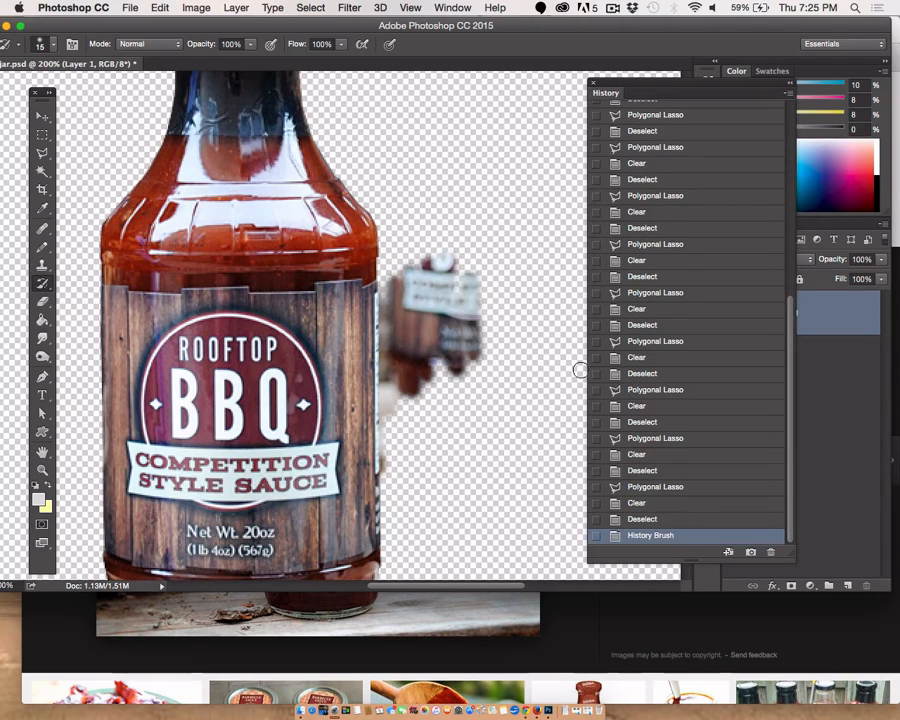
key(super+z)
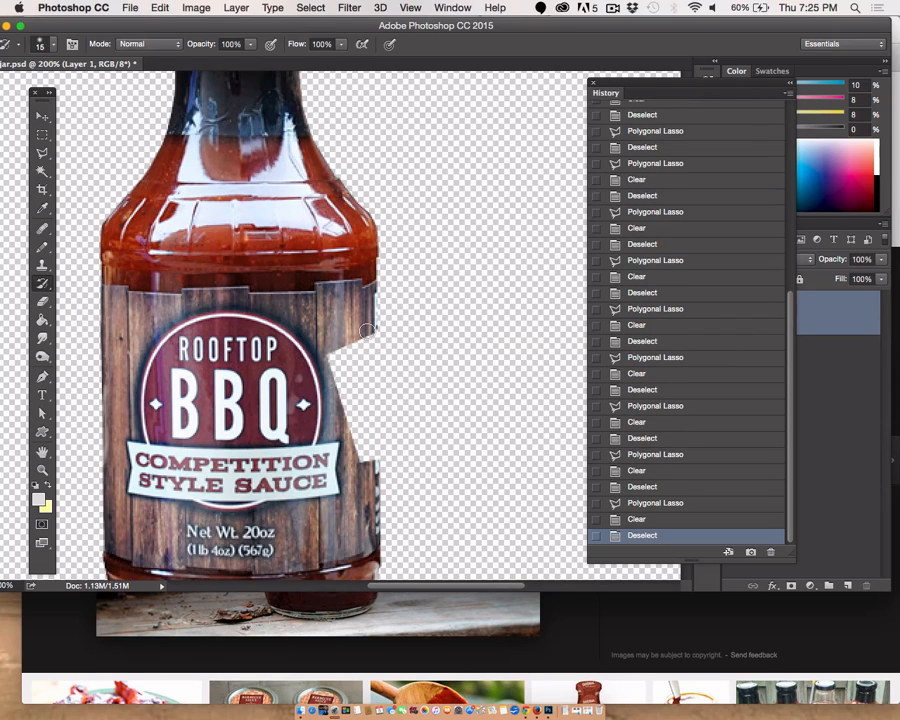
Enlarge the History Brush to 40 px and paint the missing label area back in, including the bottle's right edge
key(bracketright)
key(bracketright)
drag(362, 338, 353, 340)
click(352, 362)
click(354, 386)
click(355, 416)
click(360, 421)
mouse_move(363, 440)
mouse_down()
mouse_move(361, 396)
mouse_move(335, 340)
mouse_up()
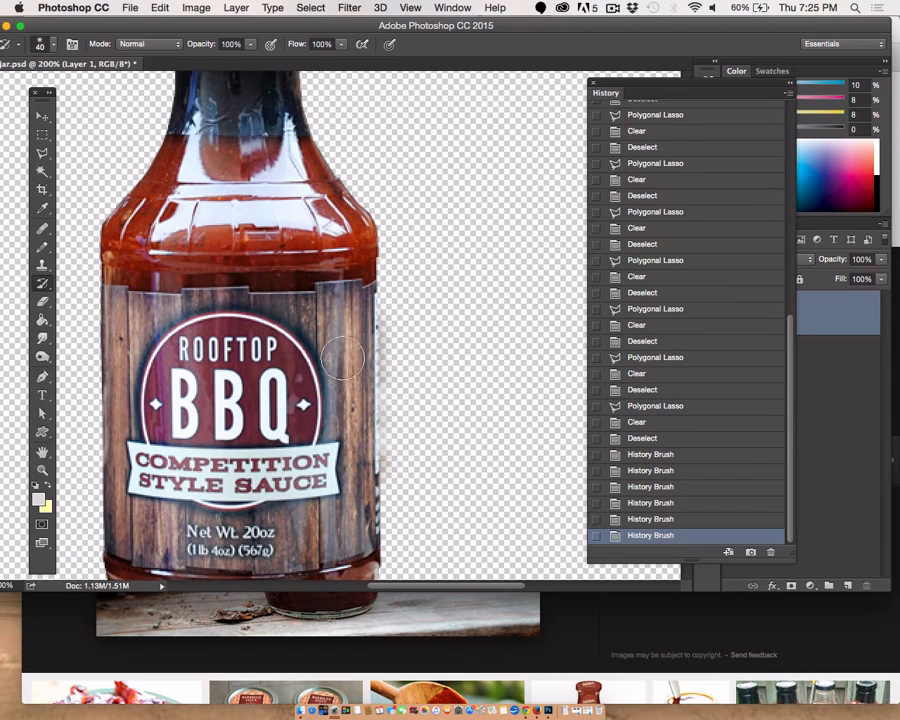
click(318, 366)
click(313, 331)
click(316, 361)
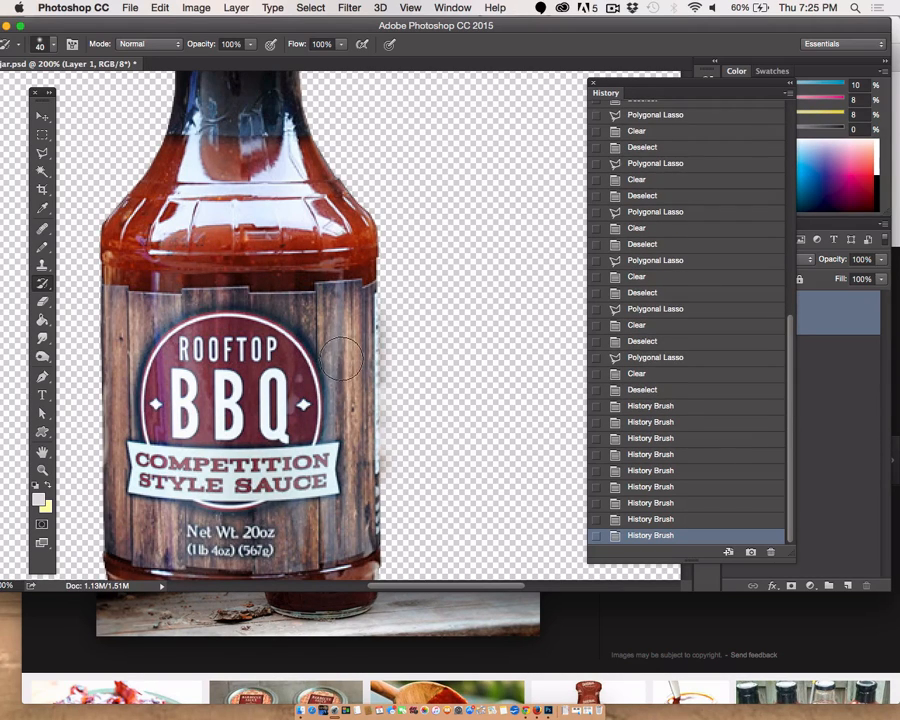
click(371, 438)
drag(368, 420, 446, 480)
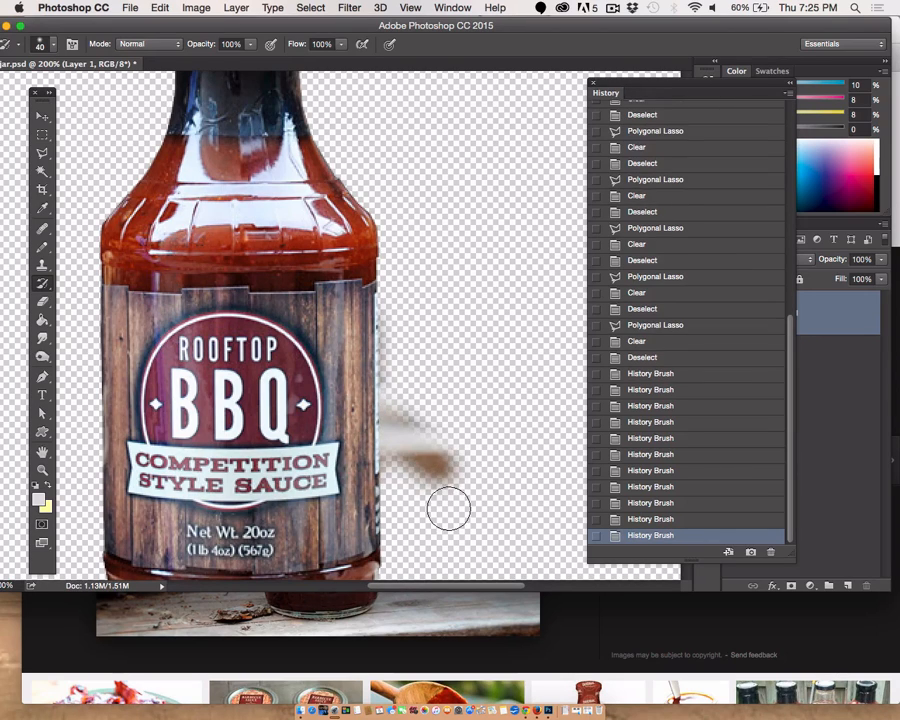
key(super+z)
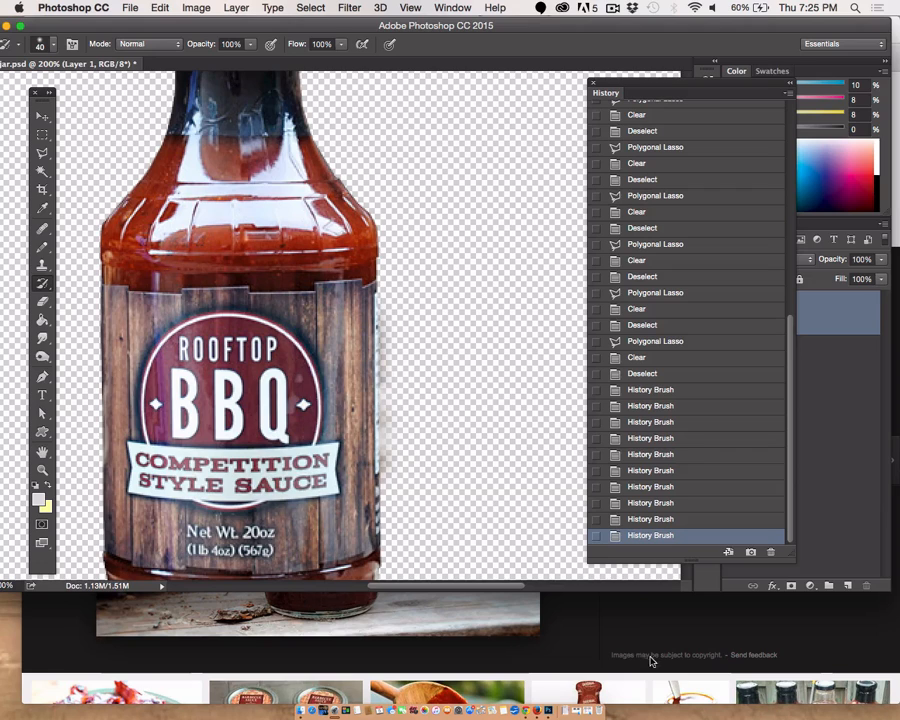
click(383, 297)
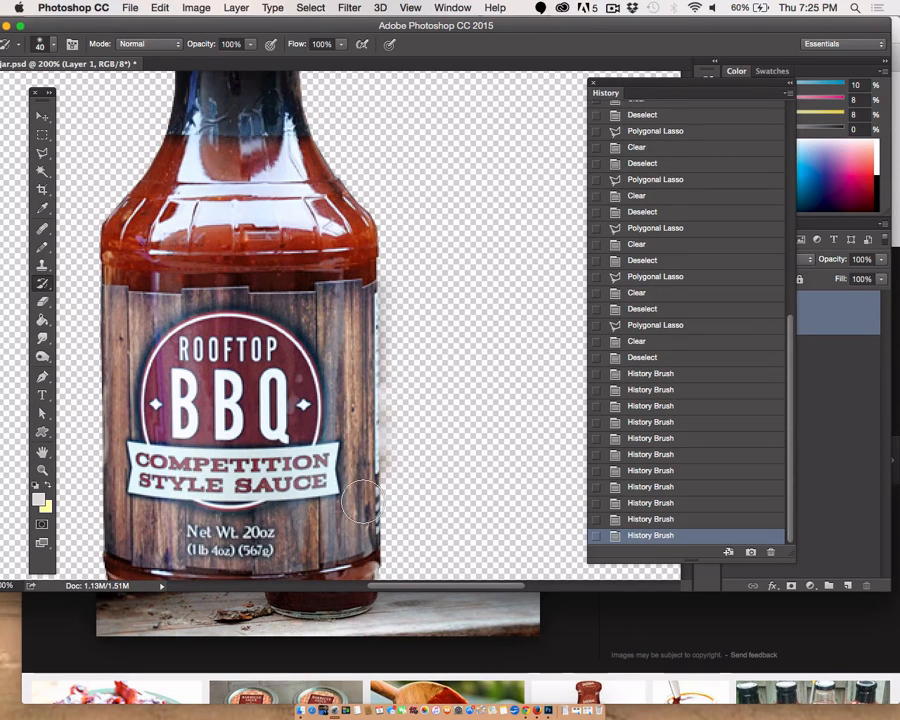
shift+click(385, 429)
Lasso the restored background along the label's right edge with the Polygonal Lasso, clear it, deselect and save the file
drag(42, 152, 100, 162)
click(445, 229)
click(380, 291)
click(381, 549)
click(500, 515)
double_click(500, 351)
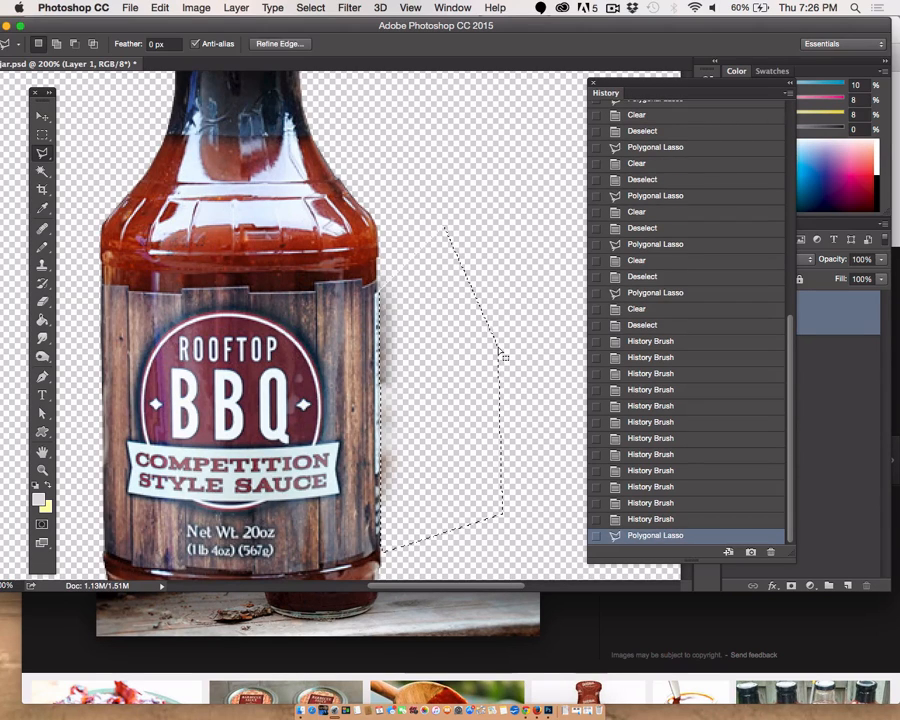
key(Delete)
key(super+d)
click(134, 8)
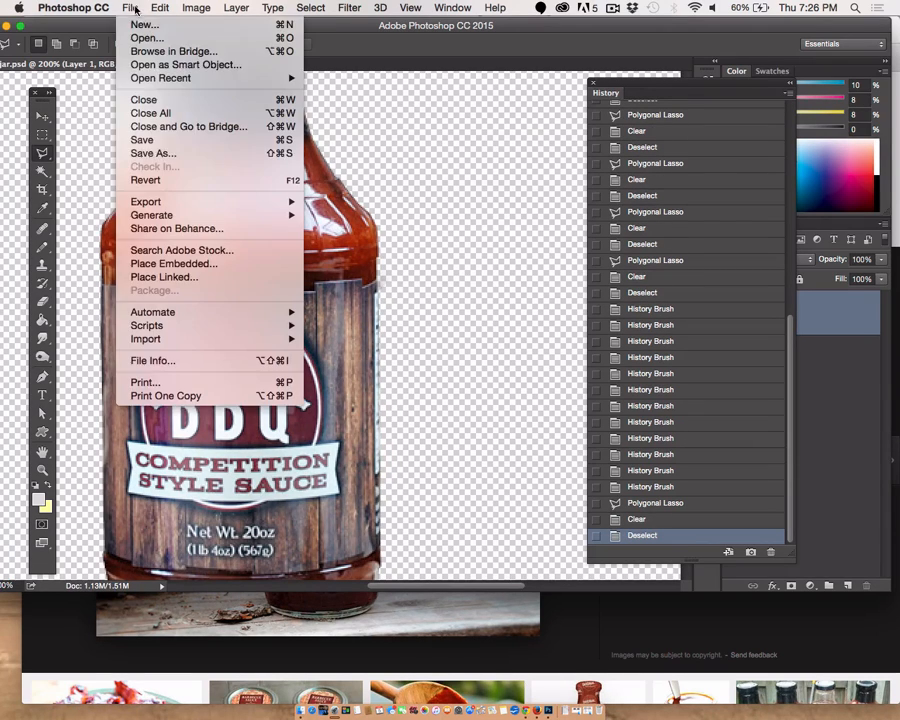
click(148, 140)
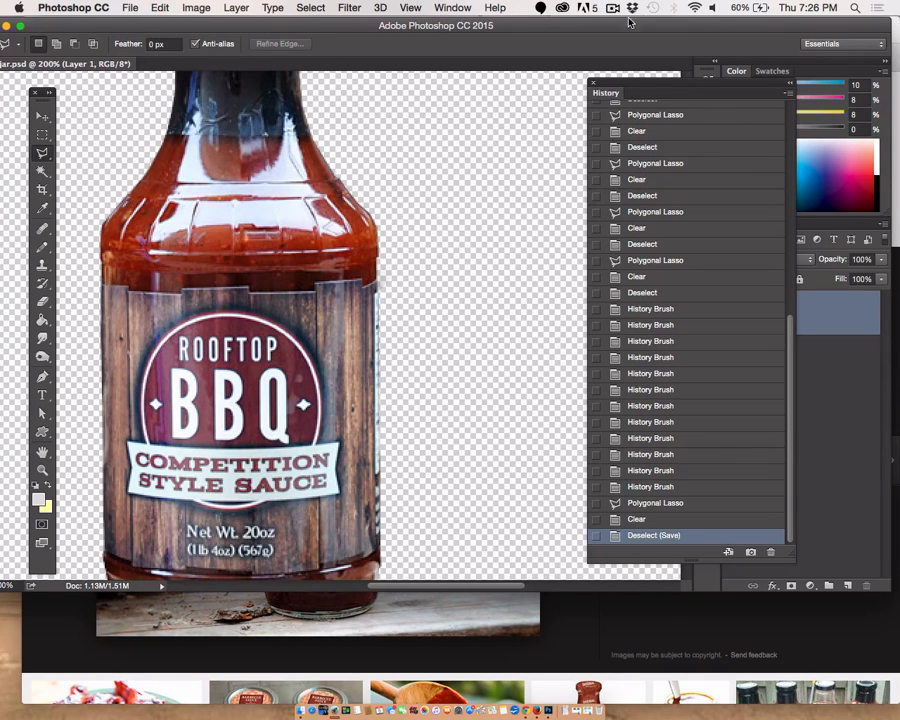